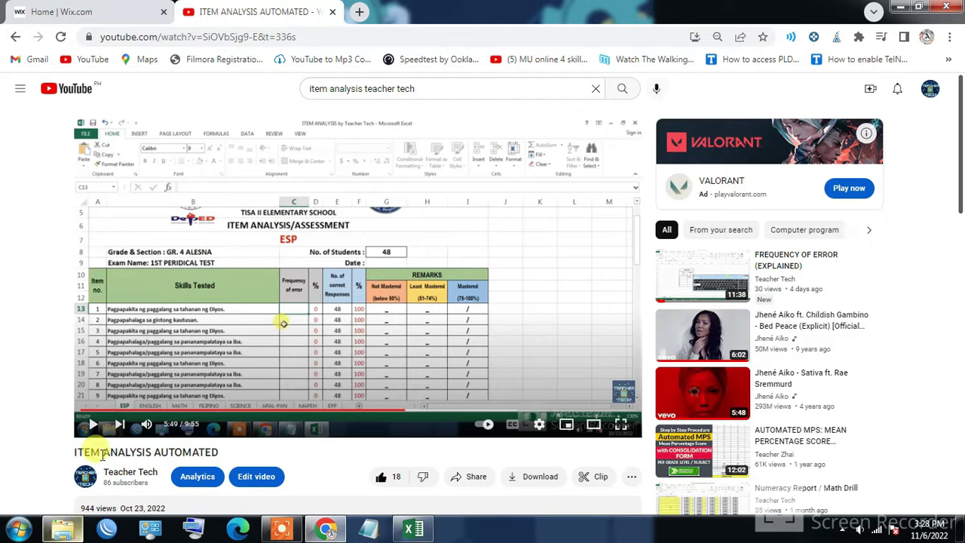
# Step: Open the download link in the ITEM ANALYSIS AUTOMATED video's description and go to the site's Teacher Tech Subscriber page
pyautogui.scroll(-1, 393, 332)
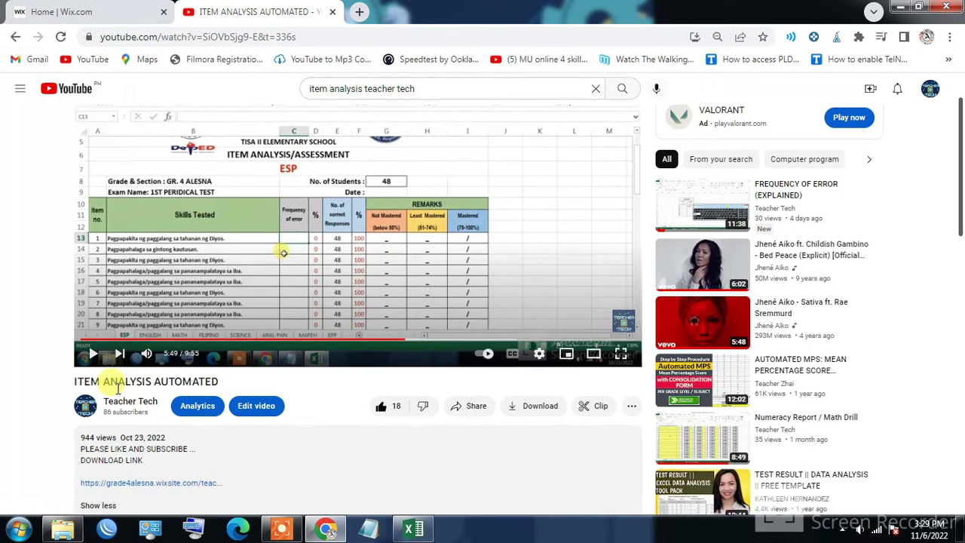
pyautogui.scroll(-2, 151, 407)
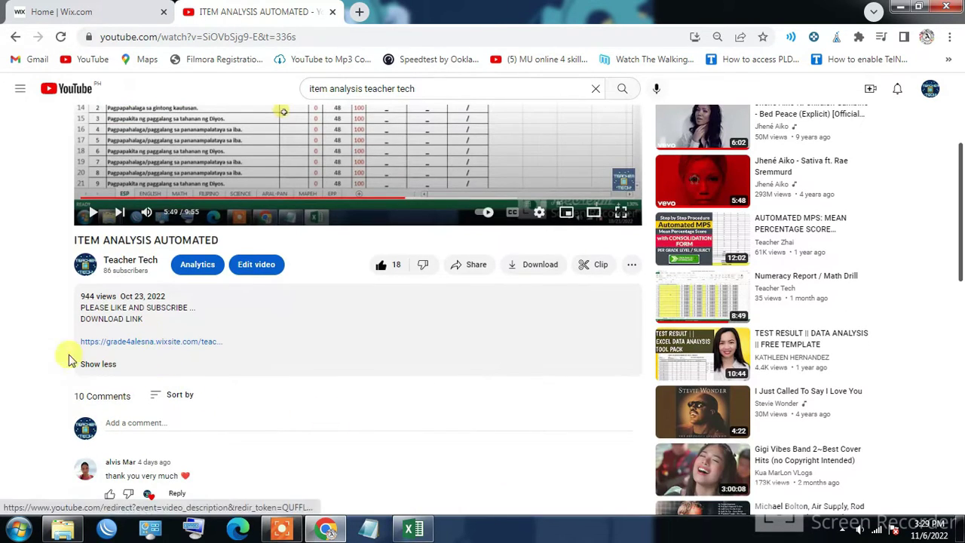
pyautogui.click(145, 344)
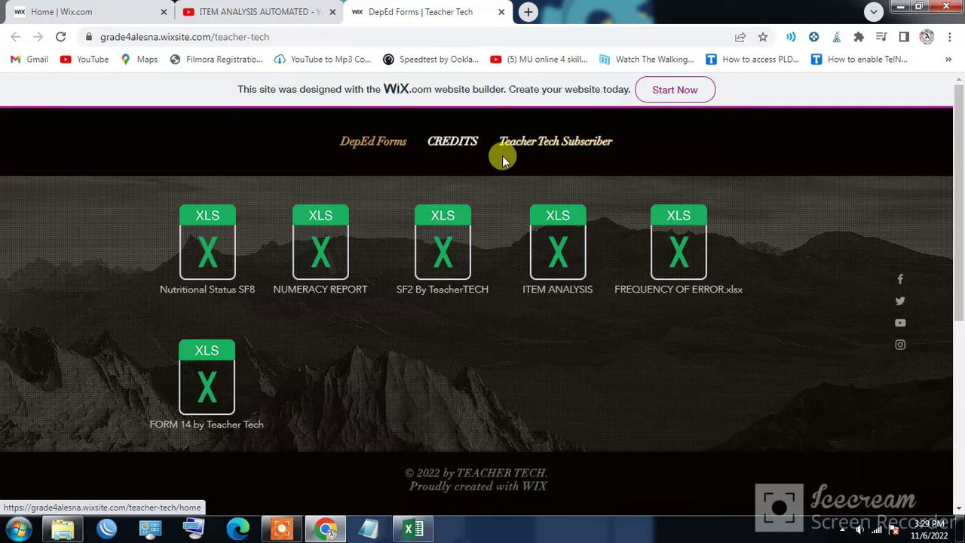
pyautogui.click(564, 147)
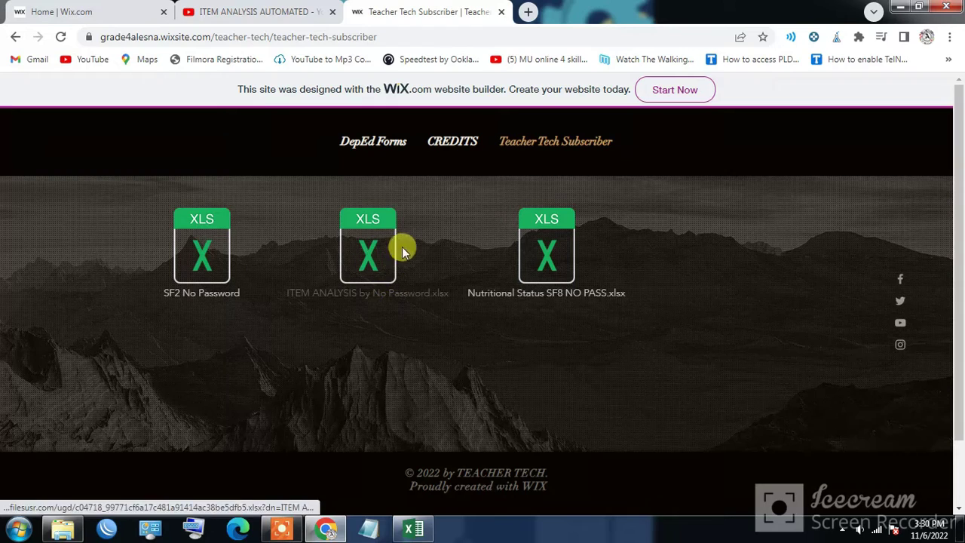
# Step: Switch from the browser to the ITEM ANALYSIS by No Password workbook in Excel and look over the EPP sheet
pyautogui.click(900, 7)
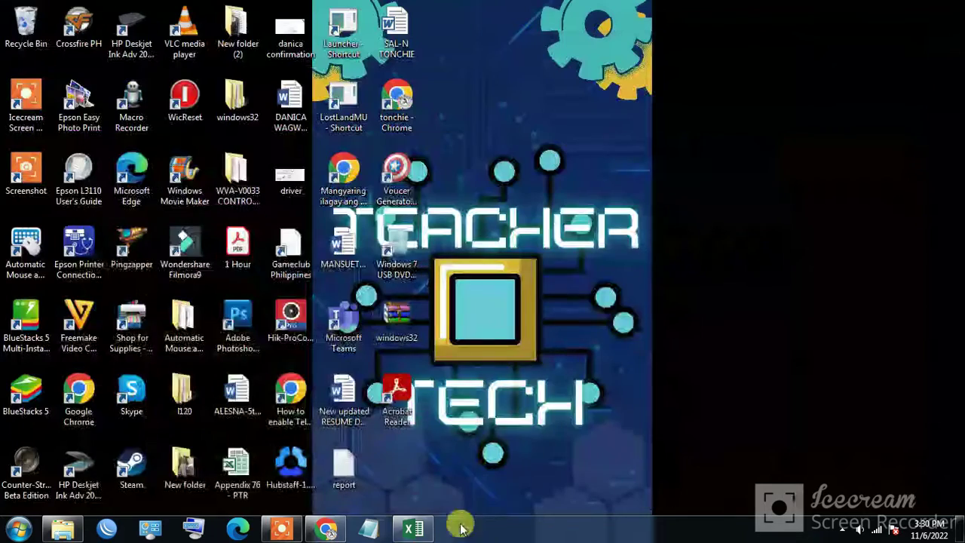
pyautogui.click(421, 527)
pyautogui.scroll(-6, 386, 257)
pyautogui.scroll(6, 387, 256)
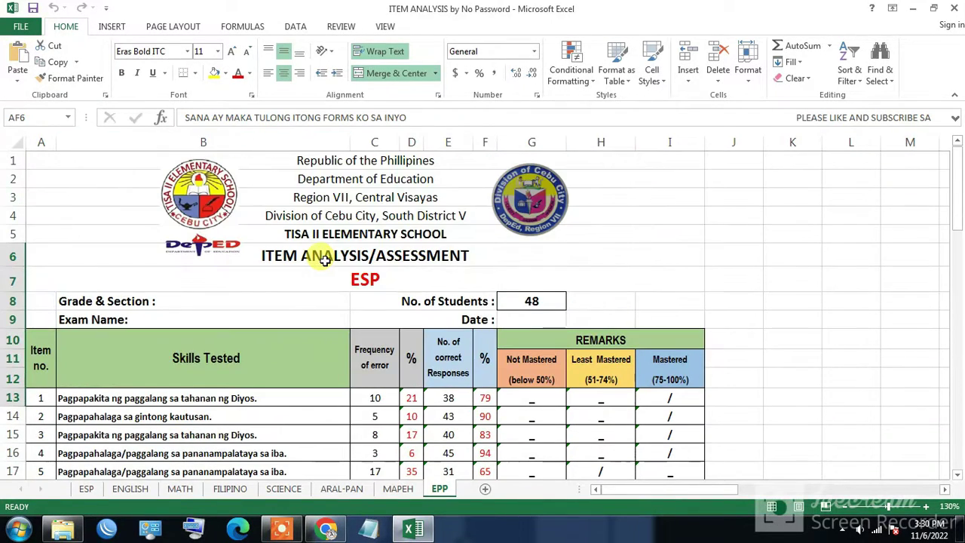
pyautogui.scroll(-4, 392, 226)
pyautogui.scroll(3, 381, 226)
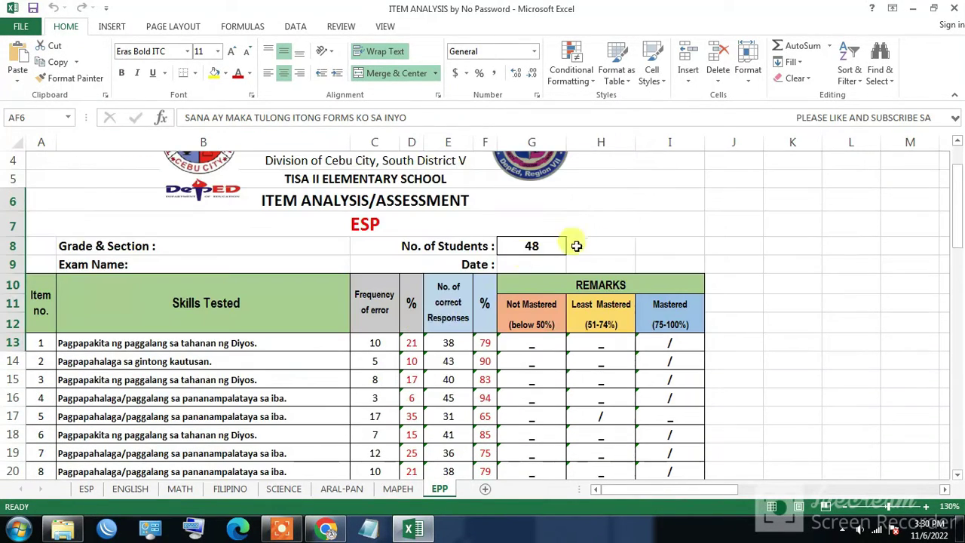
# Step: Examine the percentage and the Not Mastered, Least Mastered and Mastered formula cells for the first items on the EPP sheet
pyautogui.click(413, 344)
pyautogui.click(572, 341)
pyautogui.click(670, 376)
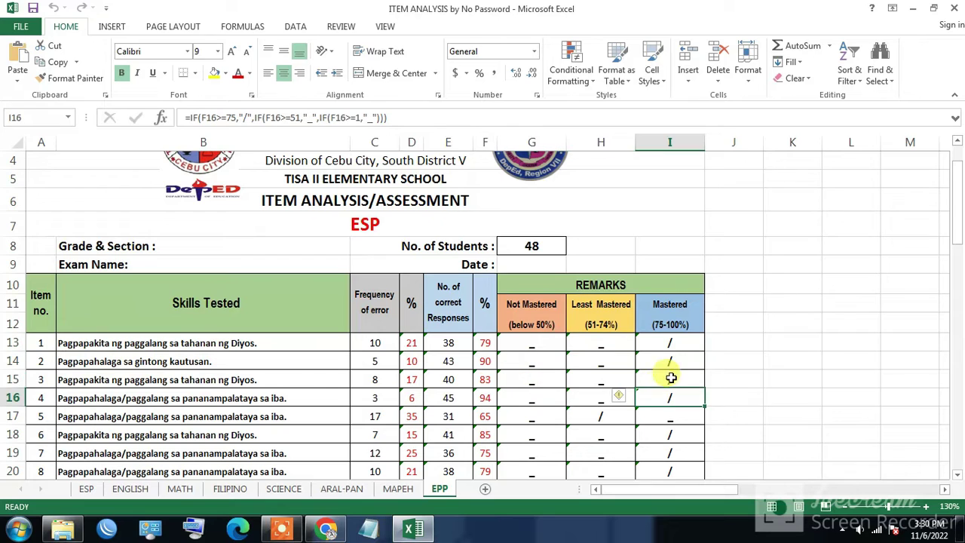
pyautogui.click(648, 361)
pyautogui.click(596, 361)
pyautogui.click(528, 374)
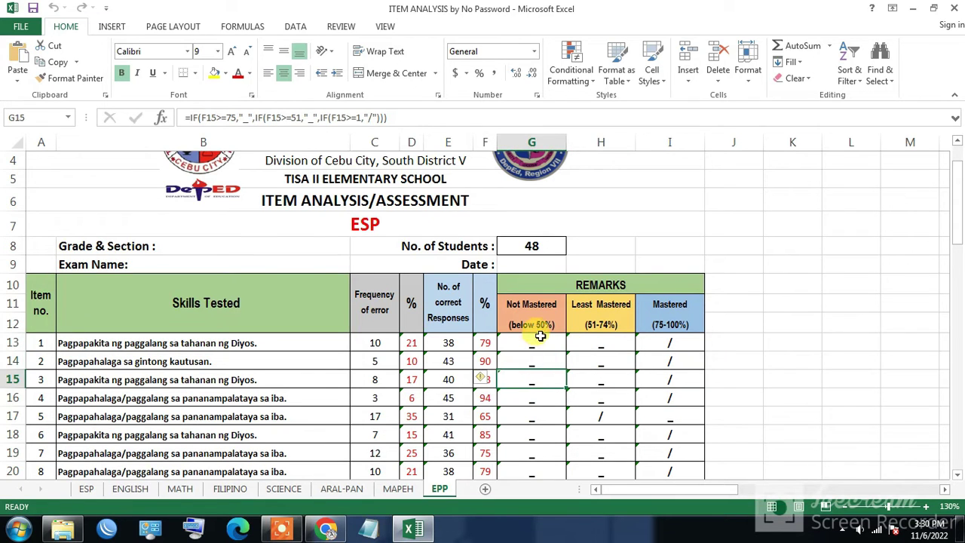
pyautogui.click(532, 340)
pyautogui.click(596, 360)
pyautogui.click(586, 394)
pyautogui.click(537, 398)
pyautogui.click(641, 260)
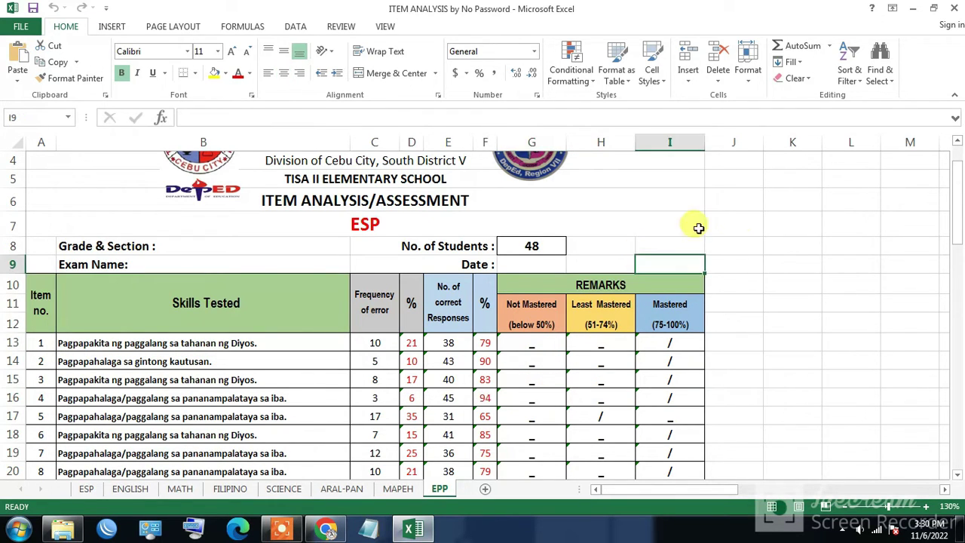
pyautogui.click(754, 260)
pyautogui.scroll(-5, 579, 225)
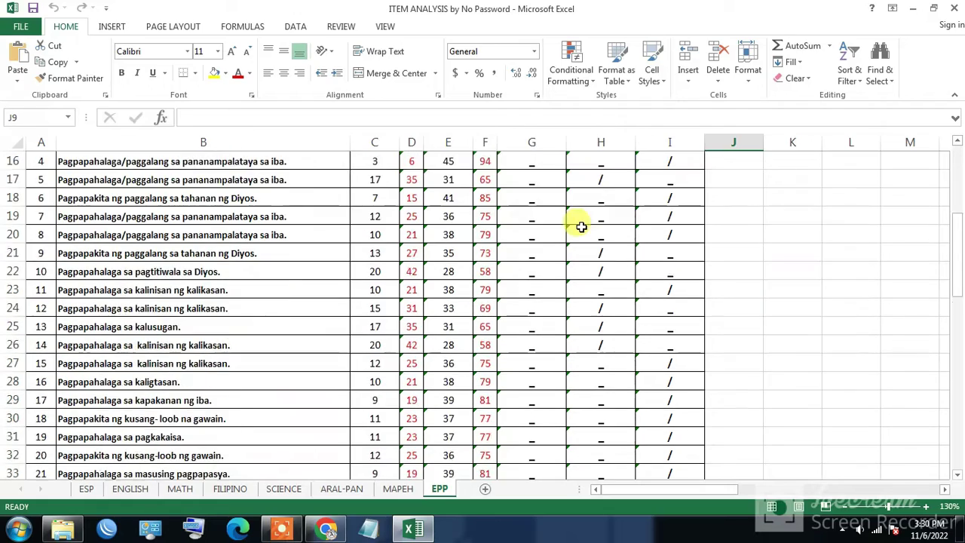
pyautogui.scroll(4, 361, 252)
pyautogui.scroll(-2, 309, 230)
# Step: Insert five blank rows at row 62, directly above item 50 at the end of the item table
pyautogui.scroll(-13, 309, 232)
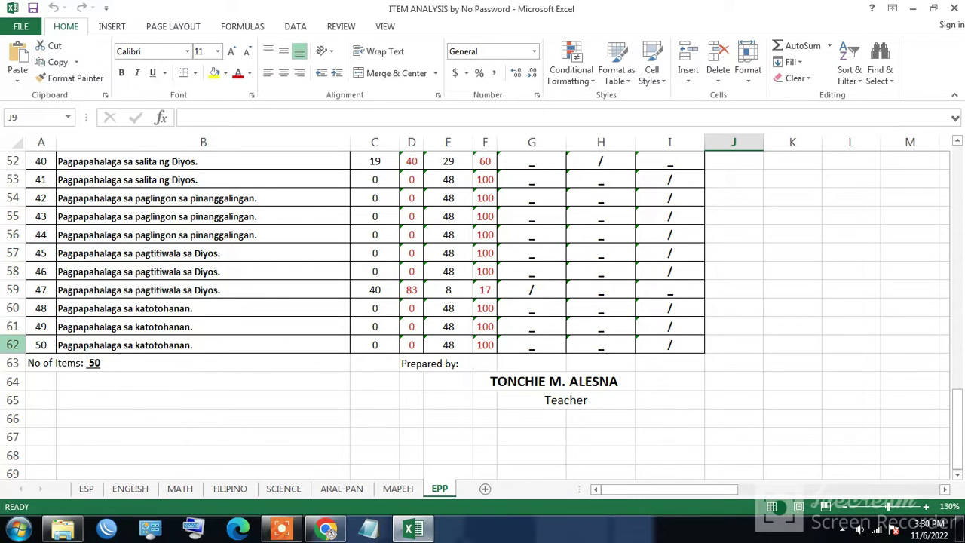
pyautogui.rightClick(10, 345)
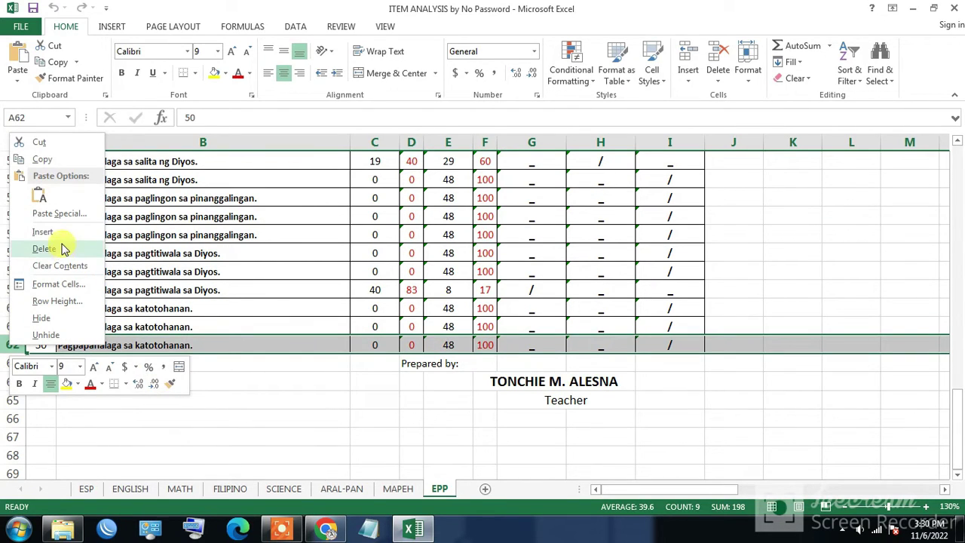
pyautogui.click(43, 231)
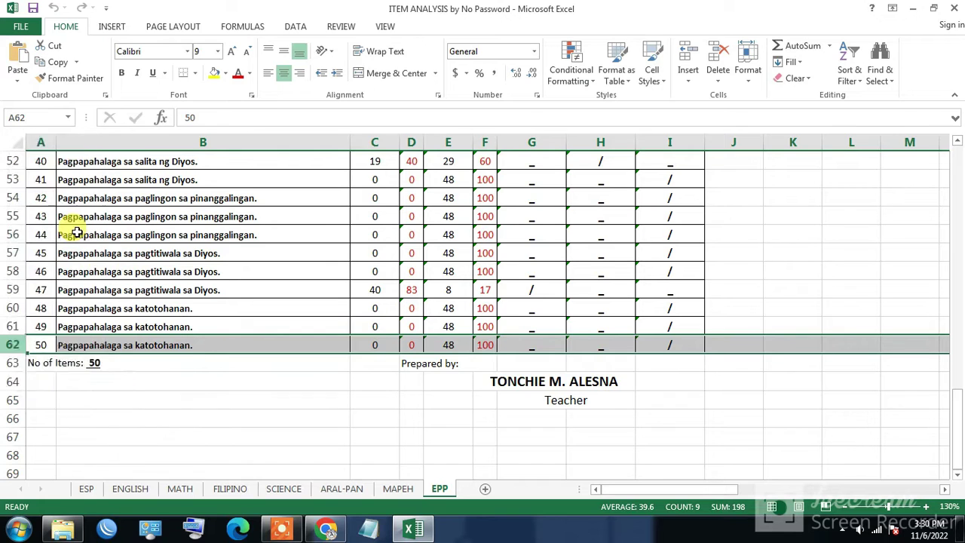
pyautogui.rightClick(13, 344)
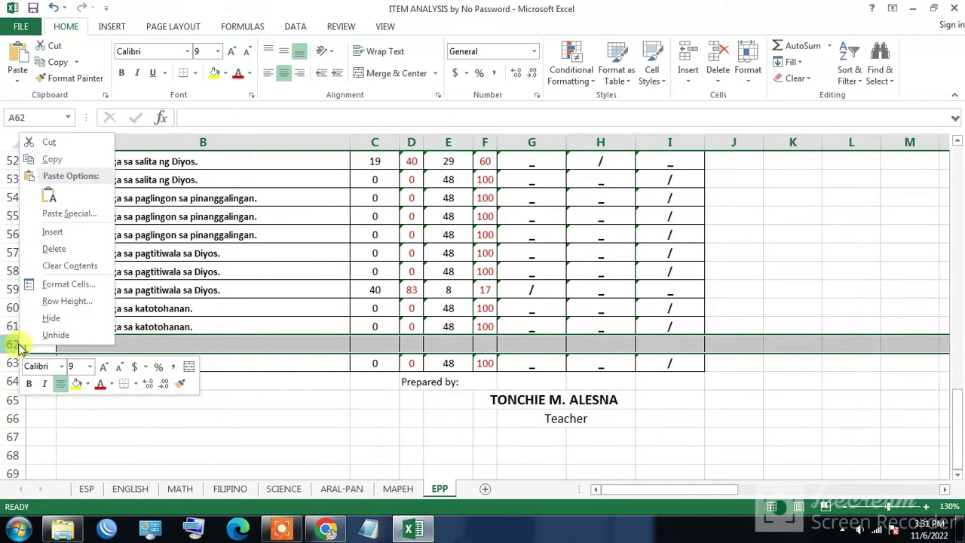
pyautogui.click(45, 231)
pyautogui.rightClick(13, 344)
pyautogui.click(45, 232)
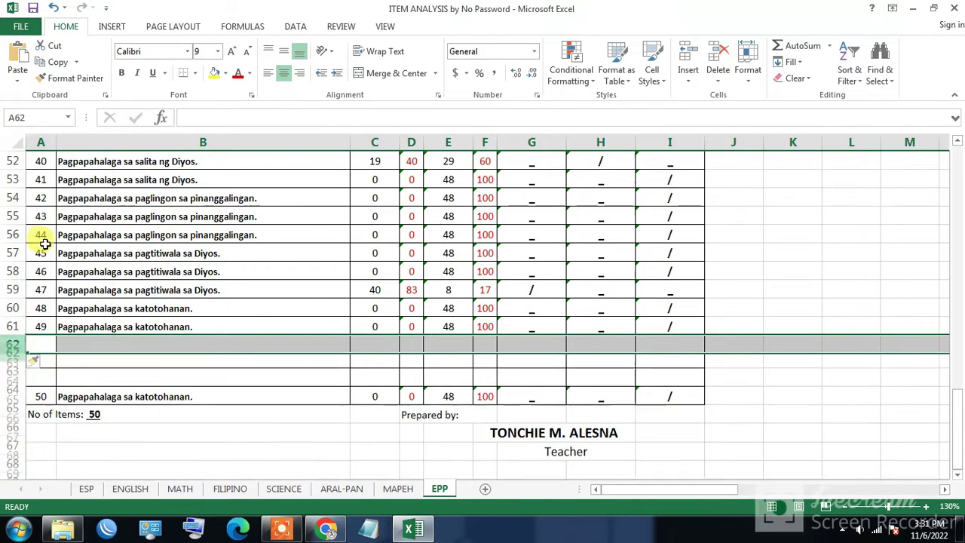
pyautogui.rightClick(13, 344)
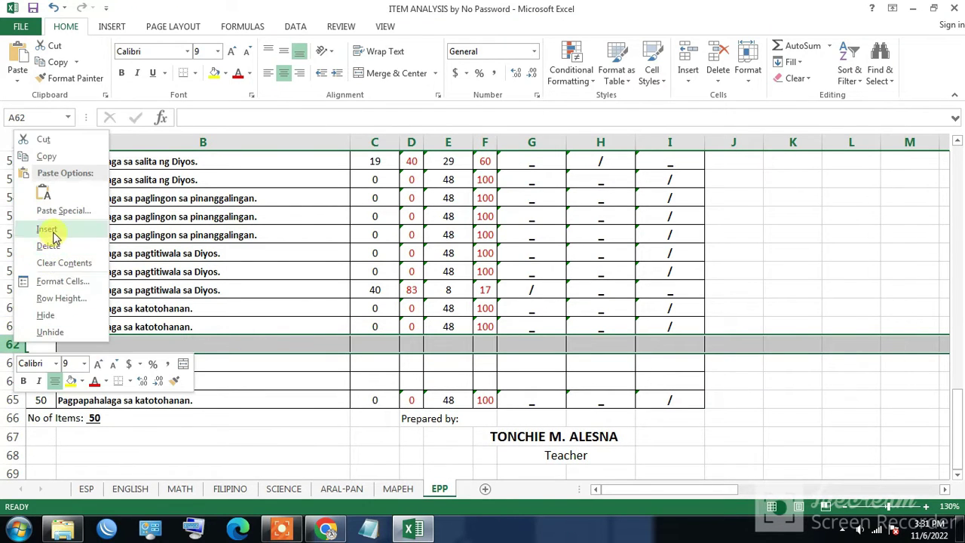
pyautogui.click(45, 226)
pyautogui.rightClick(13, 344)
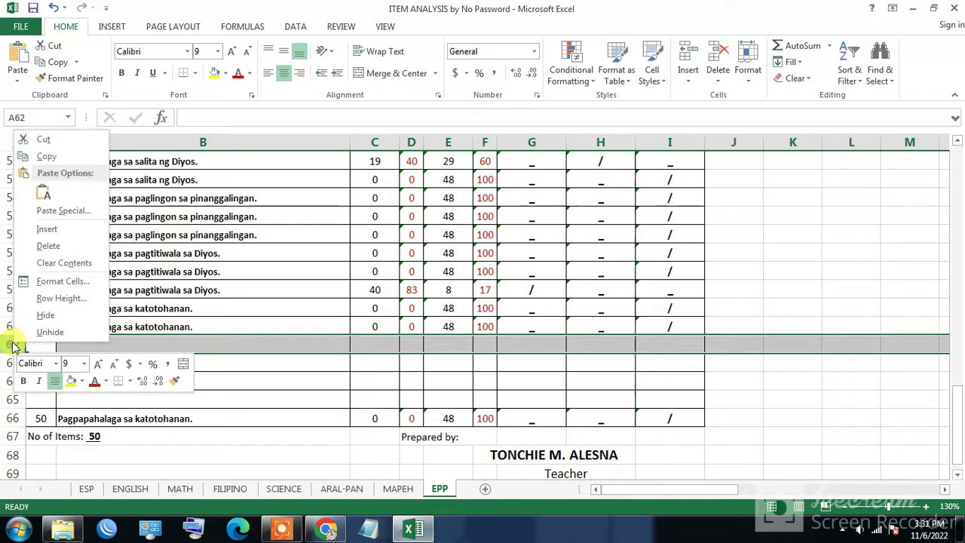
pyautogui.click(46, 226)
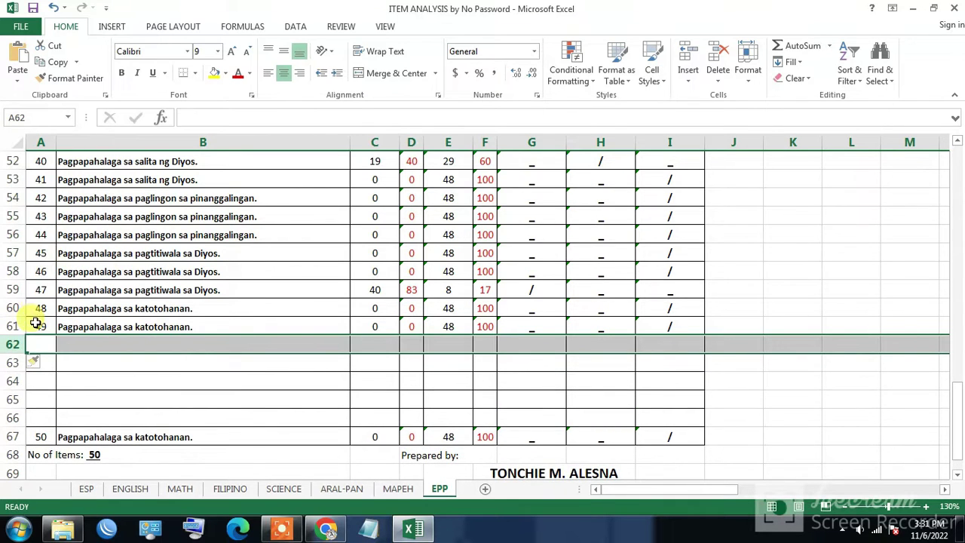
# Step: Extend the item number series from 47, 48 and 49 down column A to 55 in row 67
pyautogui.click(39, 292)
pyautogui.moveTo(42, 293)
pyautogui.mouseDown()
pyautogui.moveTo(36, 329)
pyautogui.moveTo(41, 292)
pyautogui.mouseUp()
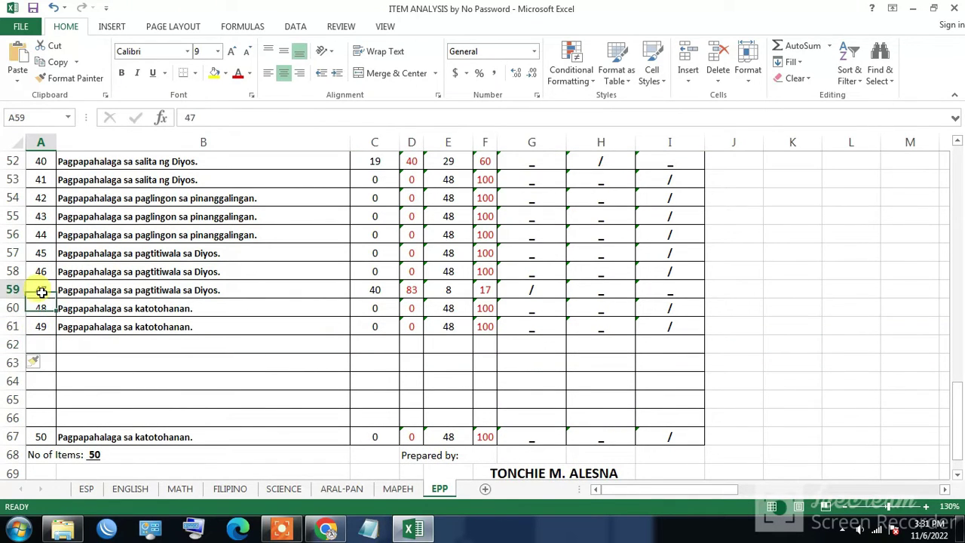
pyautogui.click(41, 326)
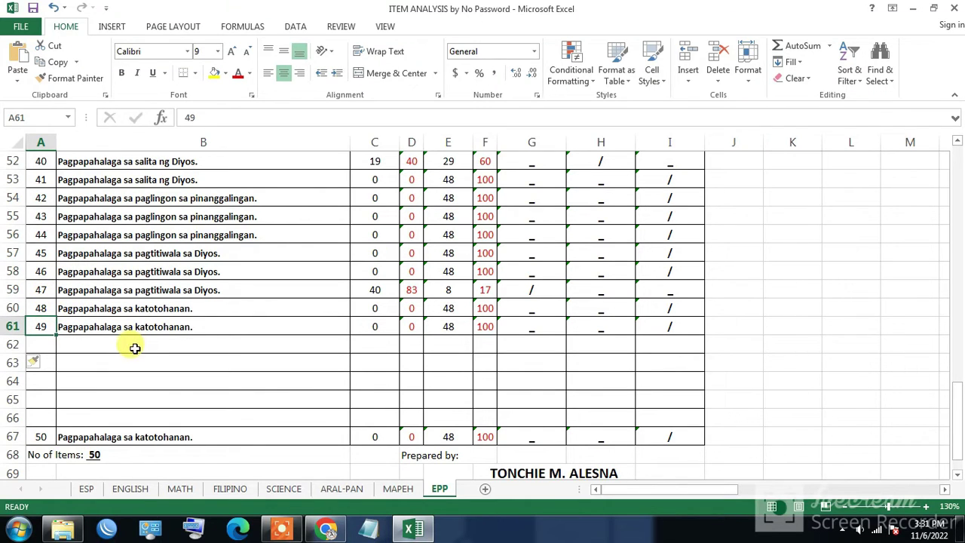
pyautogui.click(45, 290)
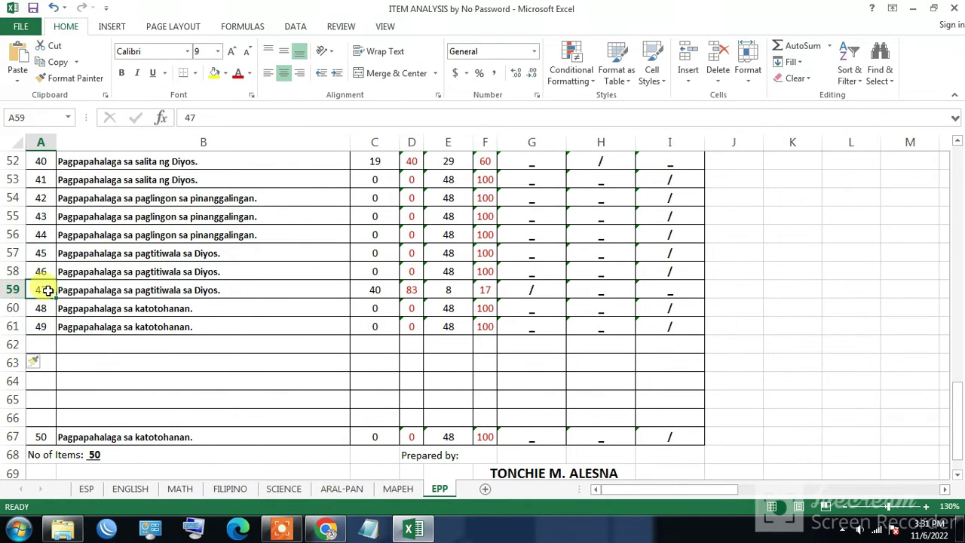
pyautogui.moveTo(46, 289); pyautogui.dragTo(43, 327)
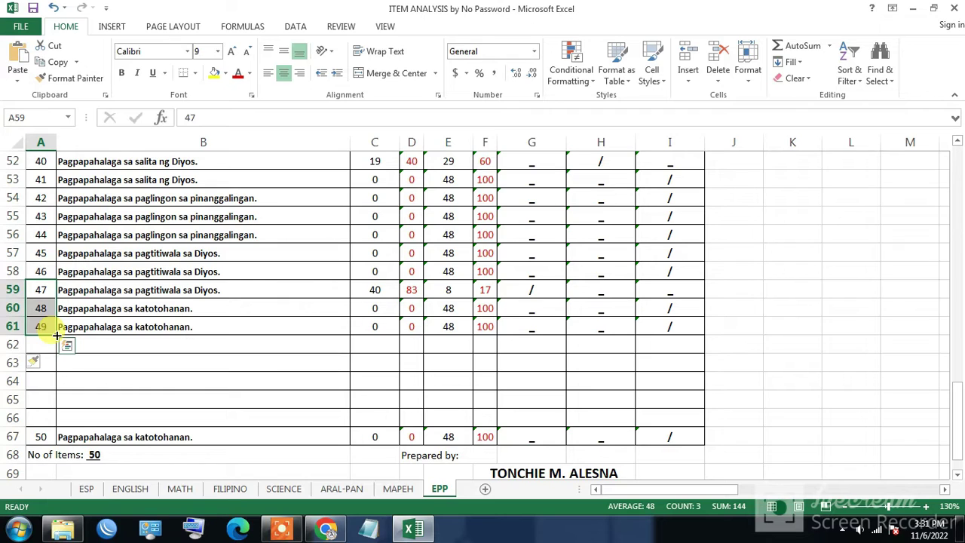
pyautogui.moveTo(56, 336); pyautogui.dragTo(60, 435)
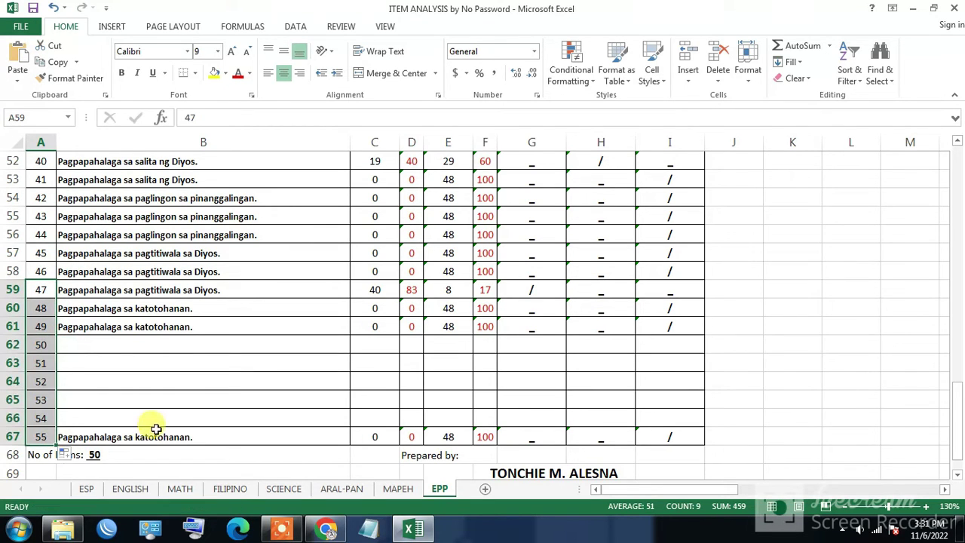
# Step: Insert five more blank rows at row 63, directly above item 51
pyautogui.click(78, 384)
pyautogui.rightClick(14, 361)
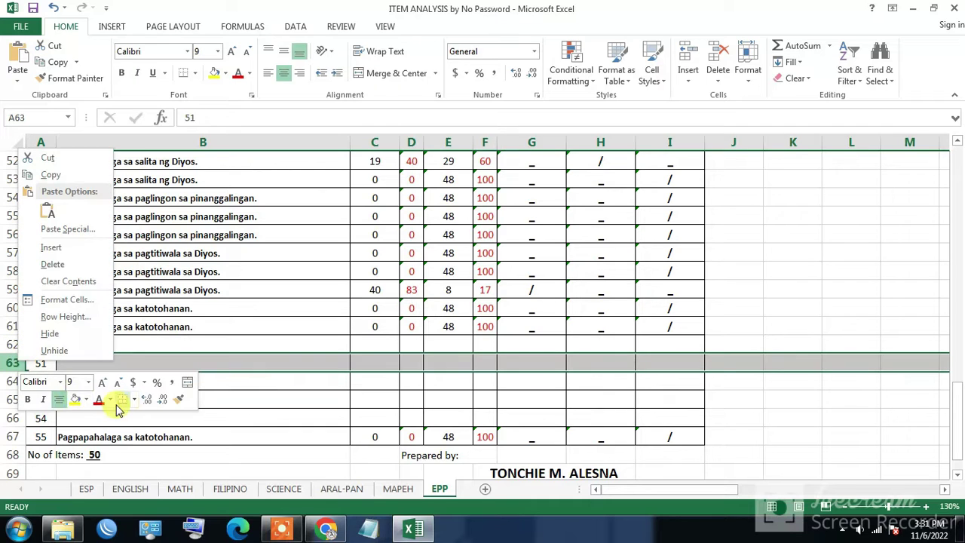
pyautogui.click(50, 247)
pyautogui.rightClick(18, 364)
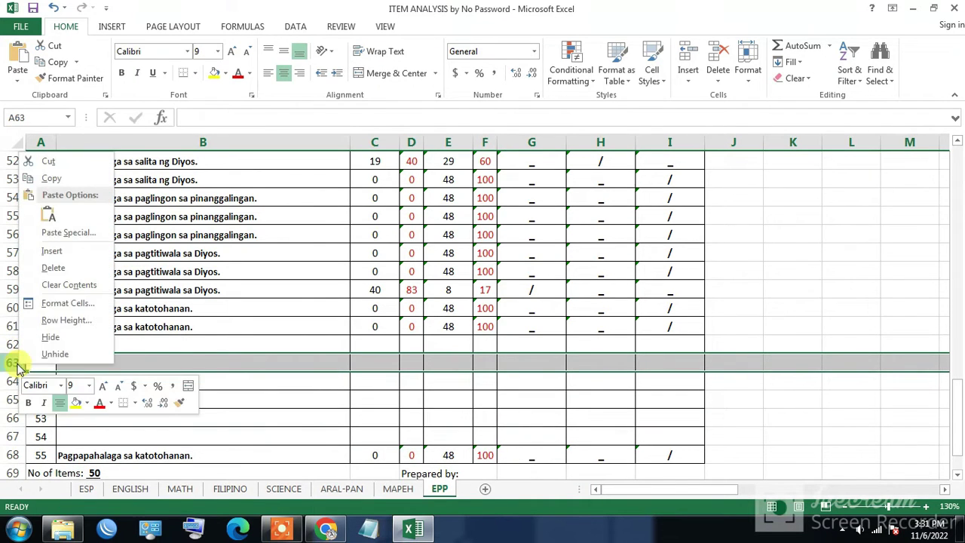
pyautogui.click(51, 250)
pyautogui.rightClick(16, 362)
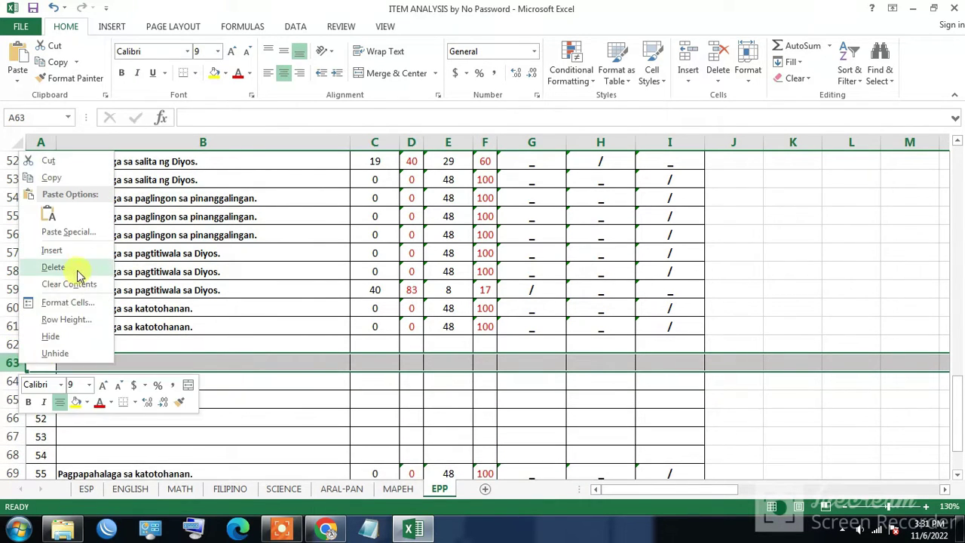
pyautogui.click(53, 250)
pyautogui.rightClick(14, 362)
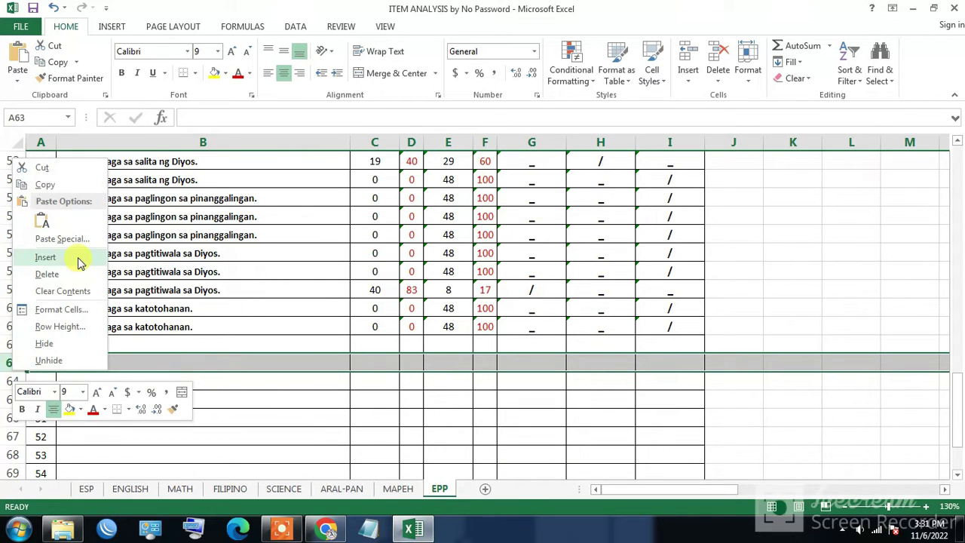
pyautogui.click(80, 260)
pyautogui.rightClick(13, 362)
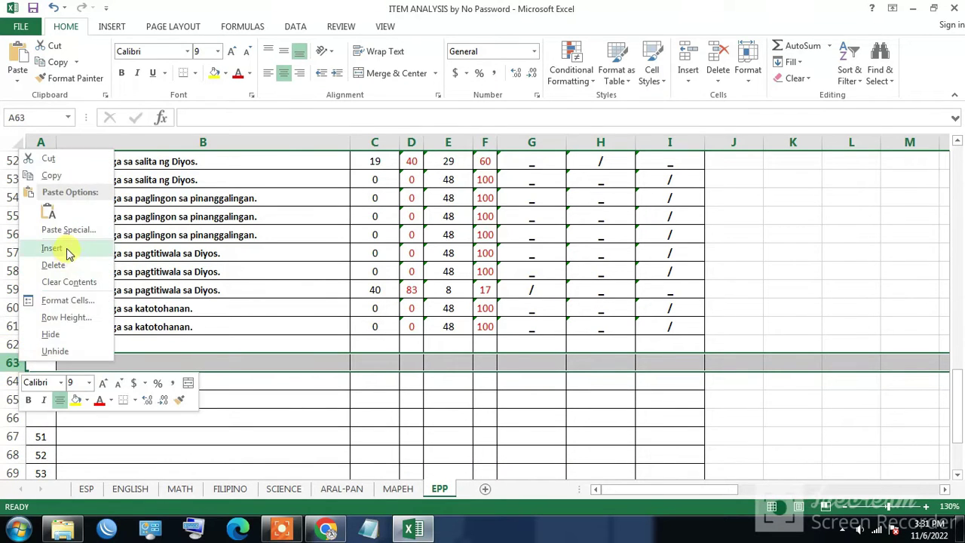
pyautogui.click(67, 253)
# Step: Extend the item number series down column A through the new rows to 60 in row 72
pyautogui.click(183, 415)
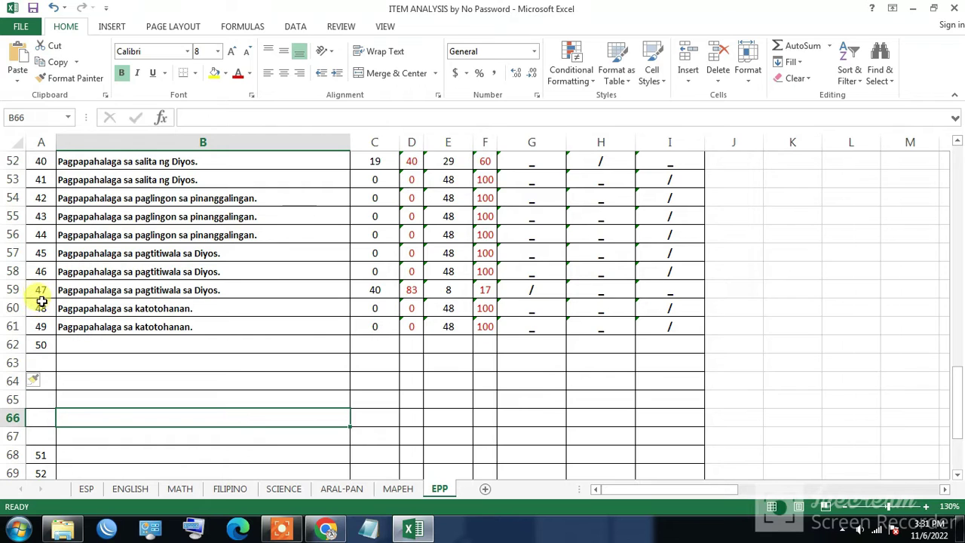
pyautogui.moveTo(43, 298); pyautogui.dragTo(72, 420)
pyautogui.click(200, 271)
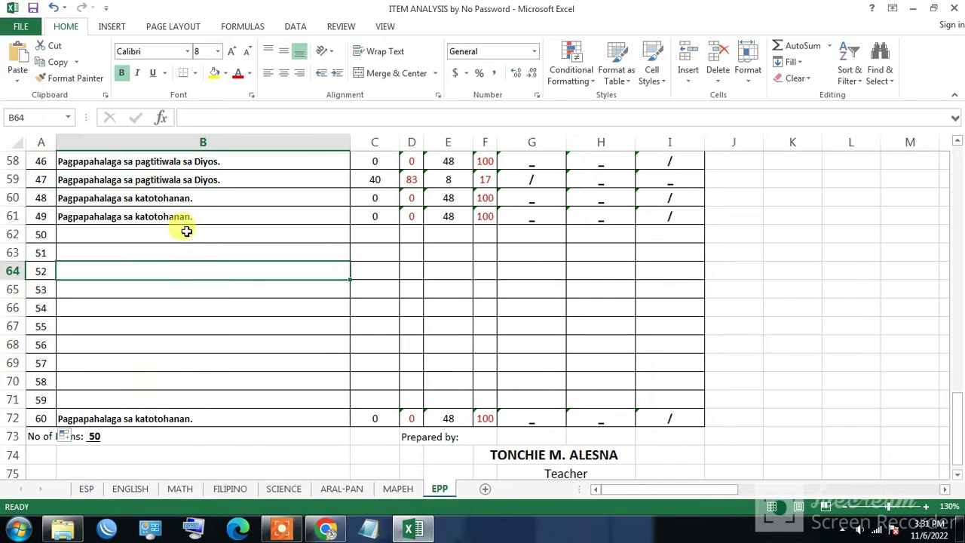
# Step: Fill the skill text of item 49, "Pagpapahalaga sa katotohanan.", down column B through item 59 in row 71
pyautogui.click(210, 246)
pyautogui.click(194, 218)
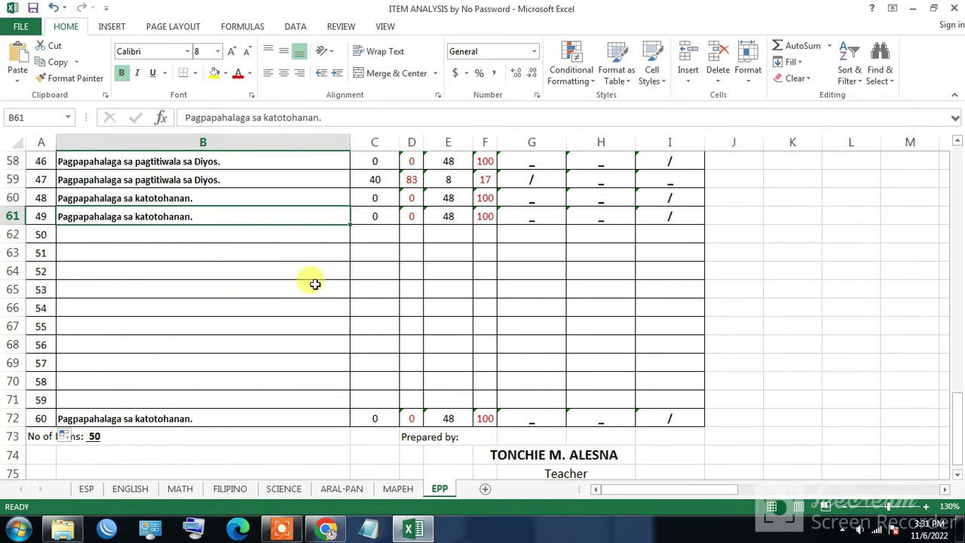
pyautogui.click(143, 235)
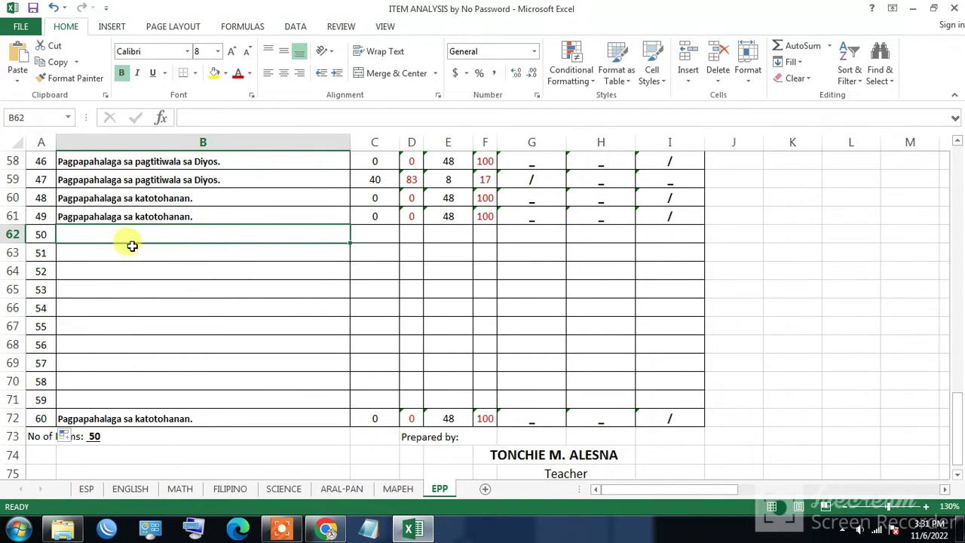
pyautogui.click(153, 217)
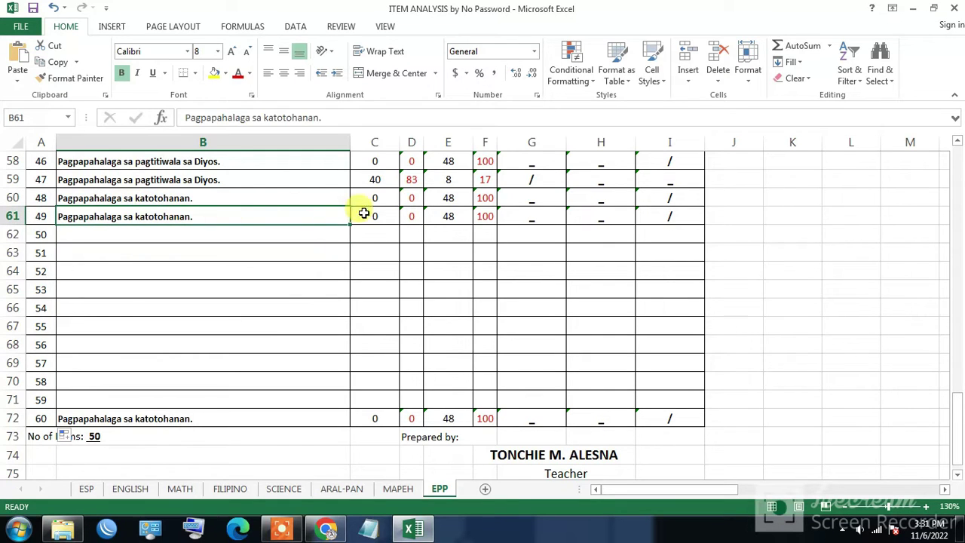
pyautogui.moveTo(351, 225); pyautogui.dragTo(334, 407)
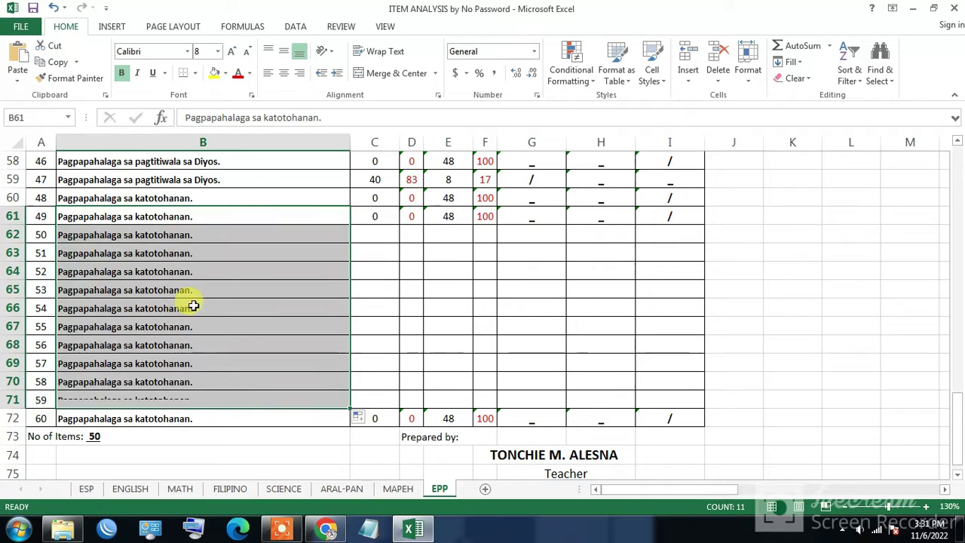
pyautogui.click(295, 307)
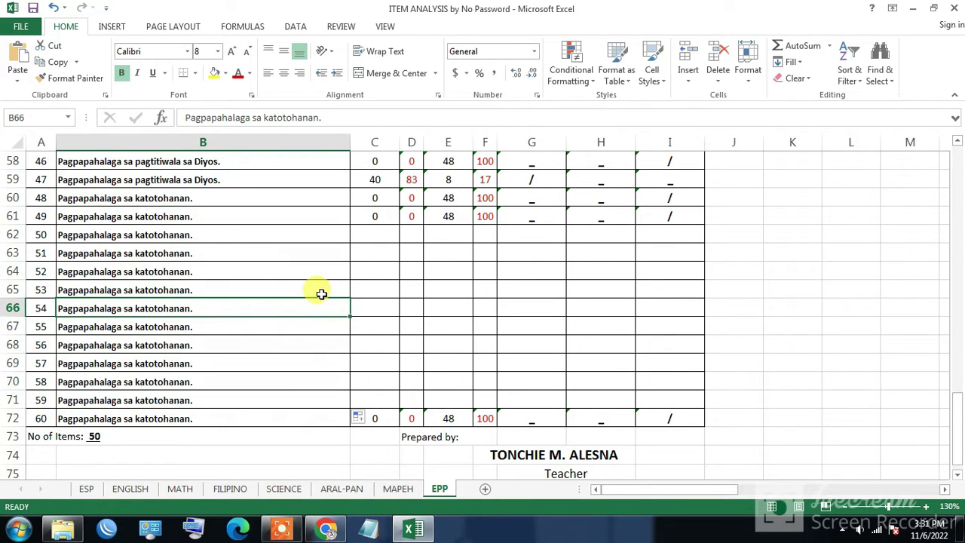
pyautogui.click(309, 288)
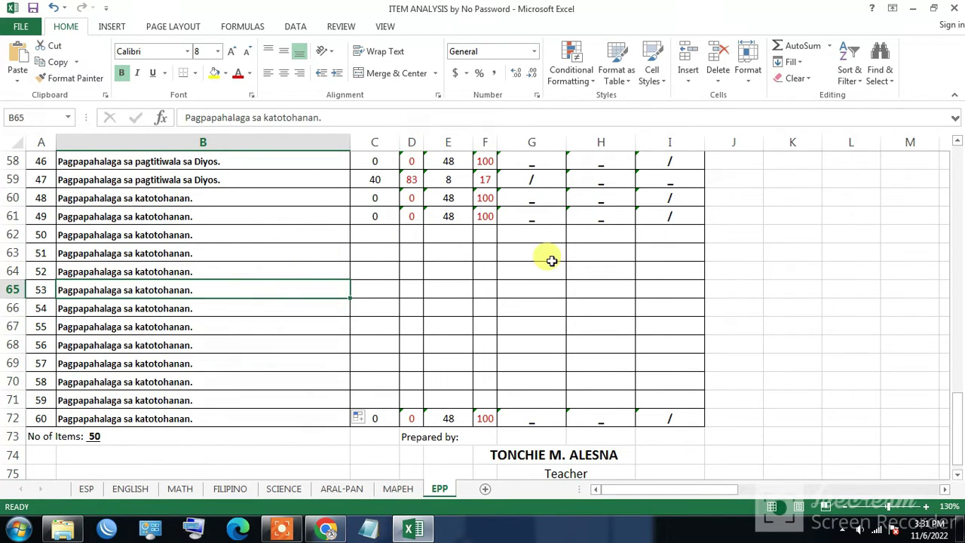
pyautogui.click(307, 259)
pyautogui.scroll(1, 347, 260)
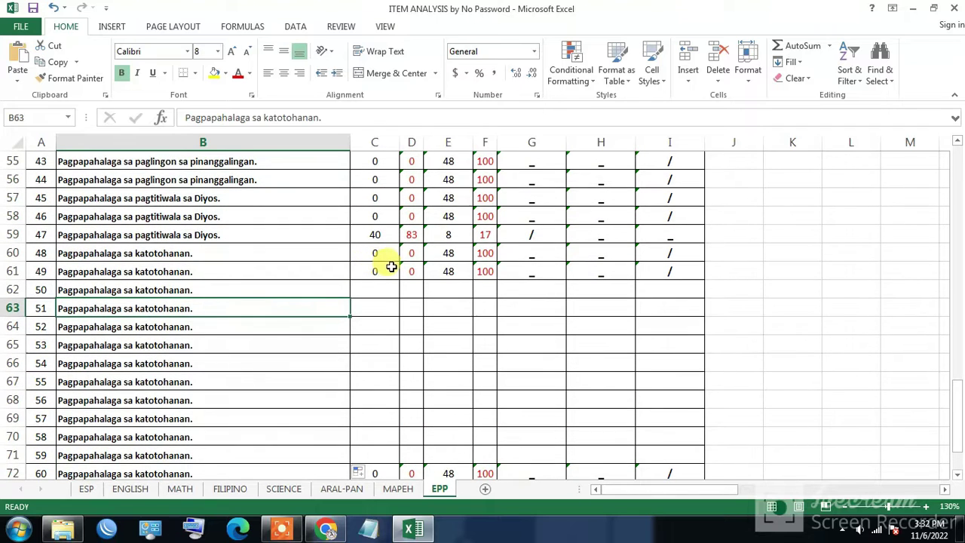
pyautogui.click(339, 271)
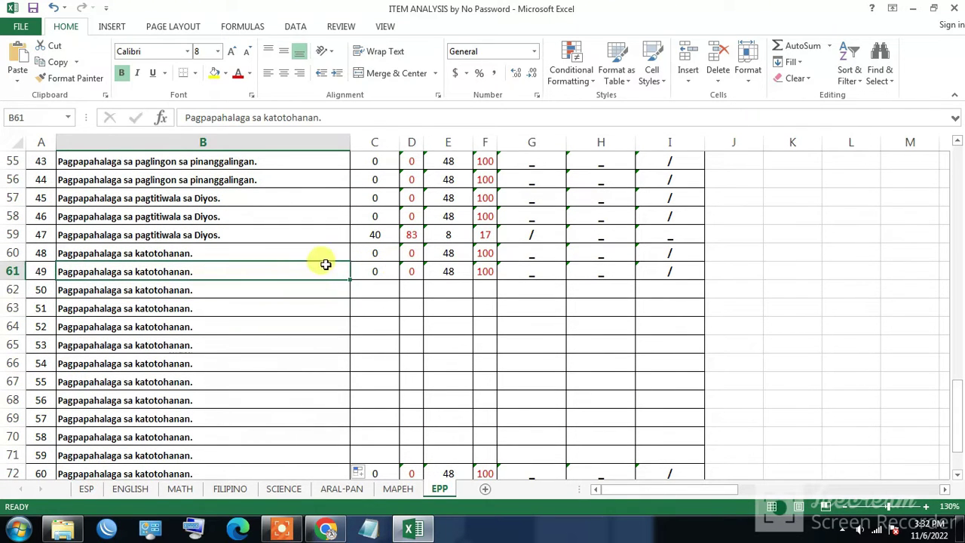
# Step: Check the error percentage formula of item 49 in D61 and fill it down column D through item 60 in D72
pyautogui.click(411, 234)
pyautogui.click(413, 271)
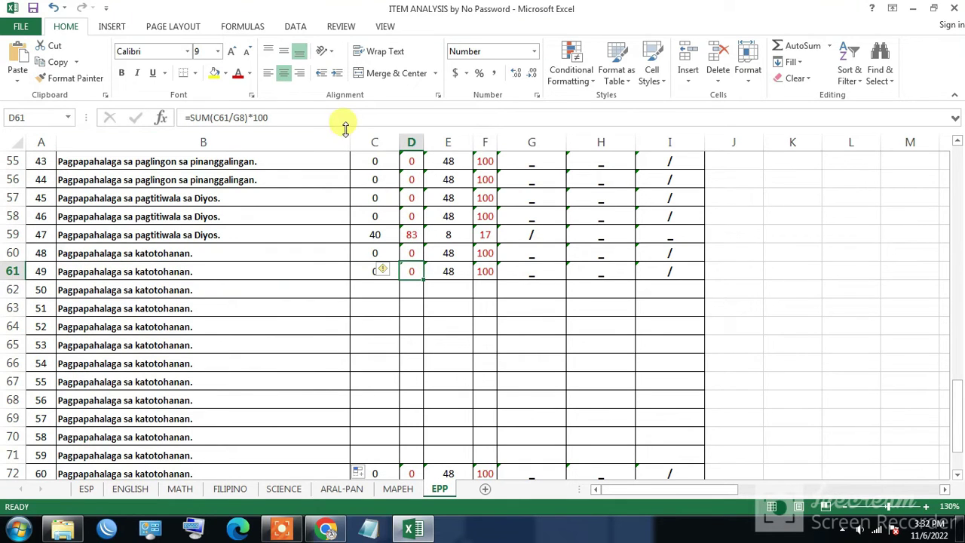
pyautogui.click(351, 121)
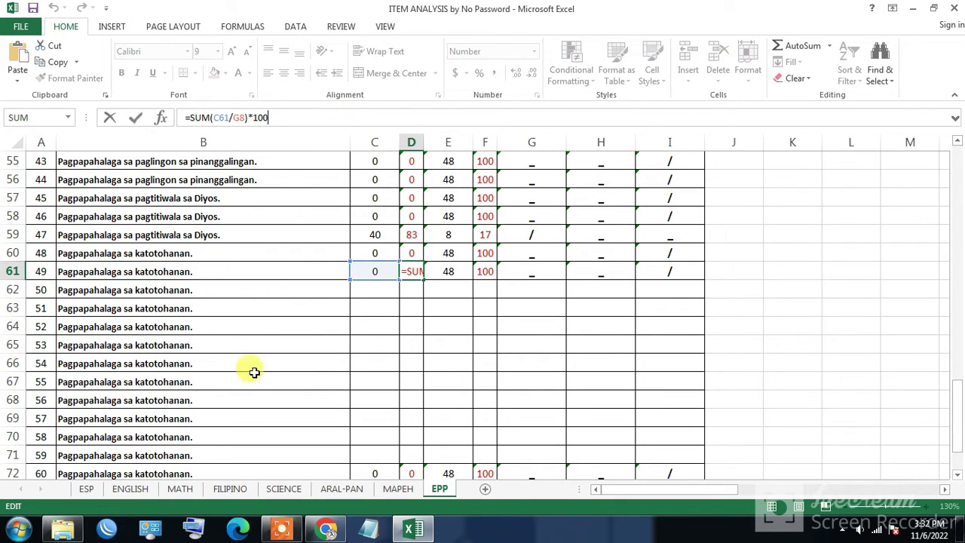
pyautogui.press('Escape')
pyautogui.click(478, 311)
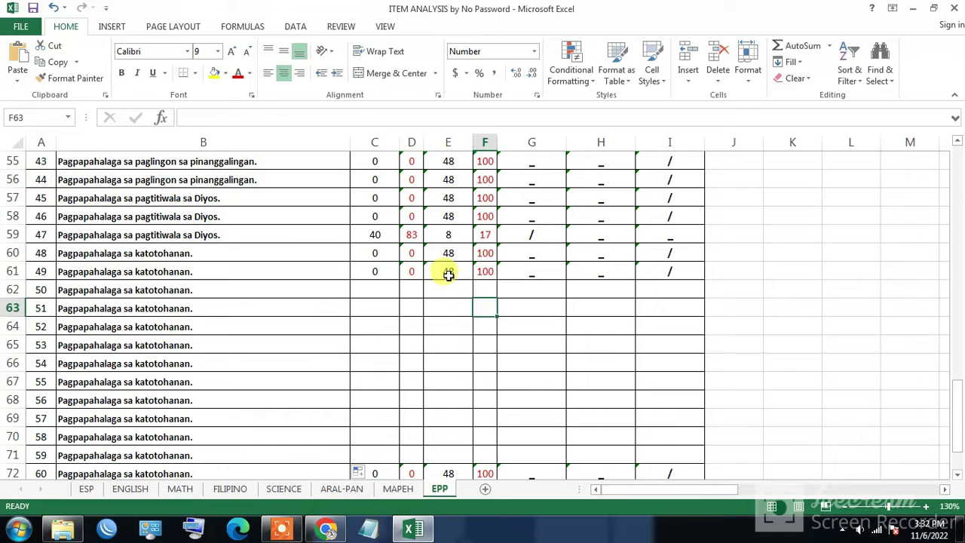
pyautogui.click(448, 271)
pyautogui.click(414, 287)
pyautogui.press('Up')
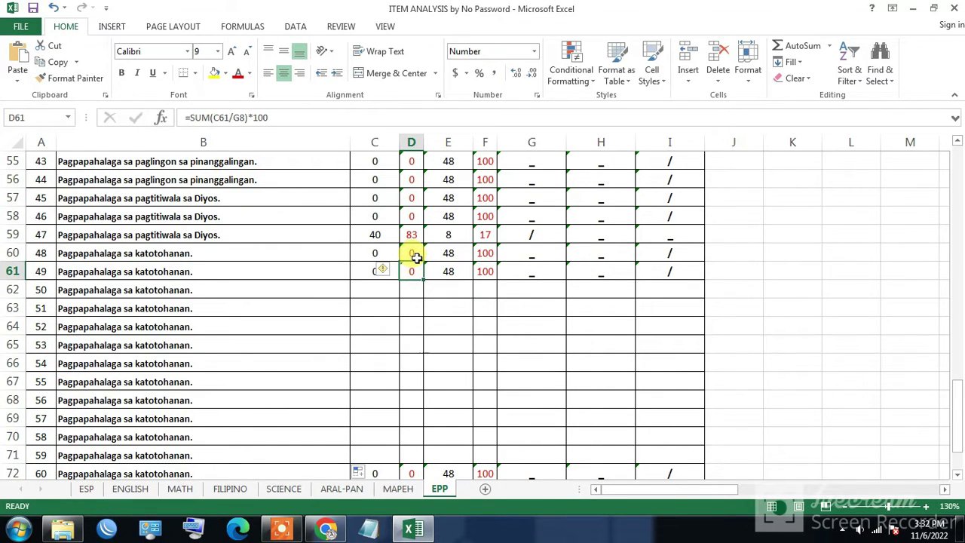
pyautogui.click(417, 258)
pyautogui.click(415, 269)
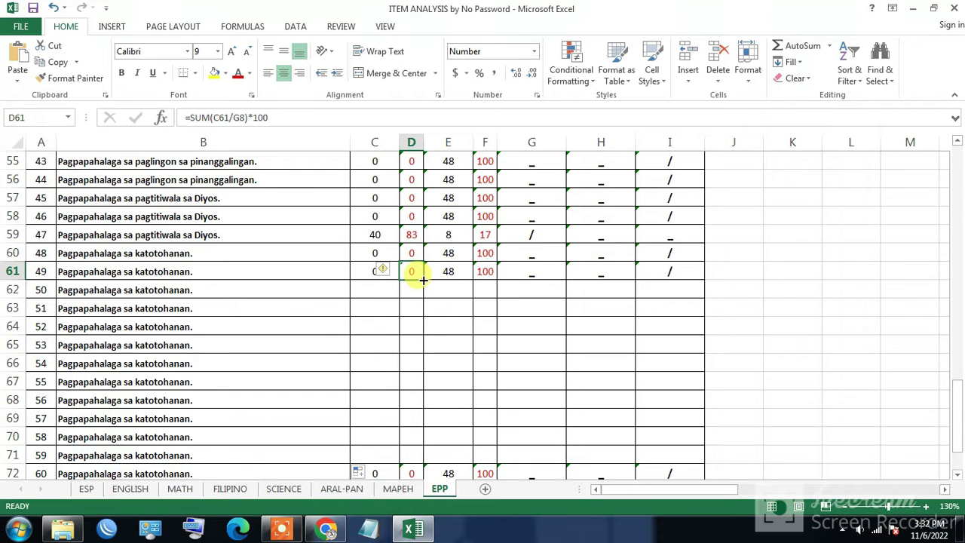
pyautogui.moveTo(424, 279); pyautogui.dragTo(407, 489)
pyautogui.moveTo(434, 309); pyautogui.dragTo(379, 401)
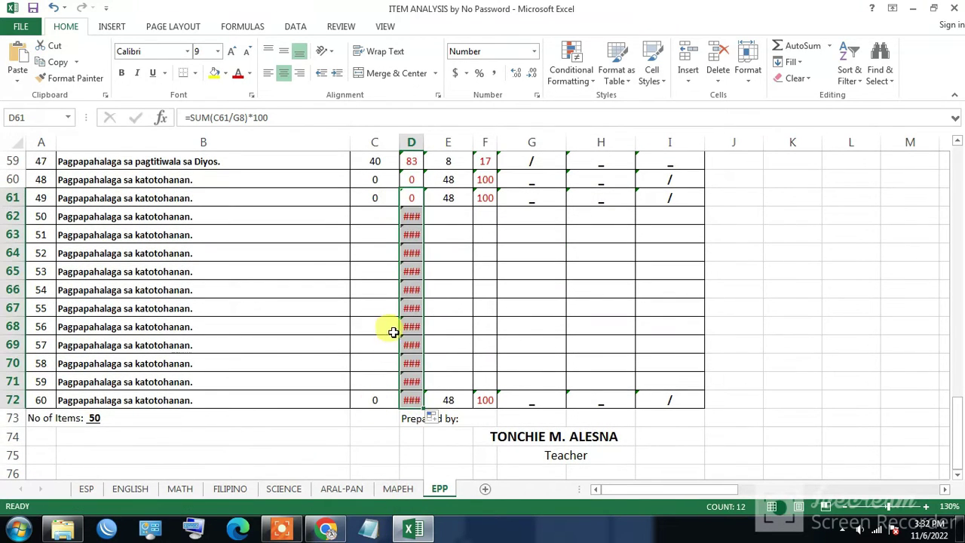
# Step: Enter a frequency of error of 2 for items 50, 51 and 53 in C62, C63 and C65
pyautogui.click(387, 330)
pyautogui.click(416, 218)
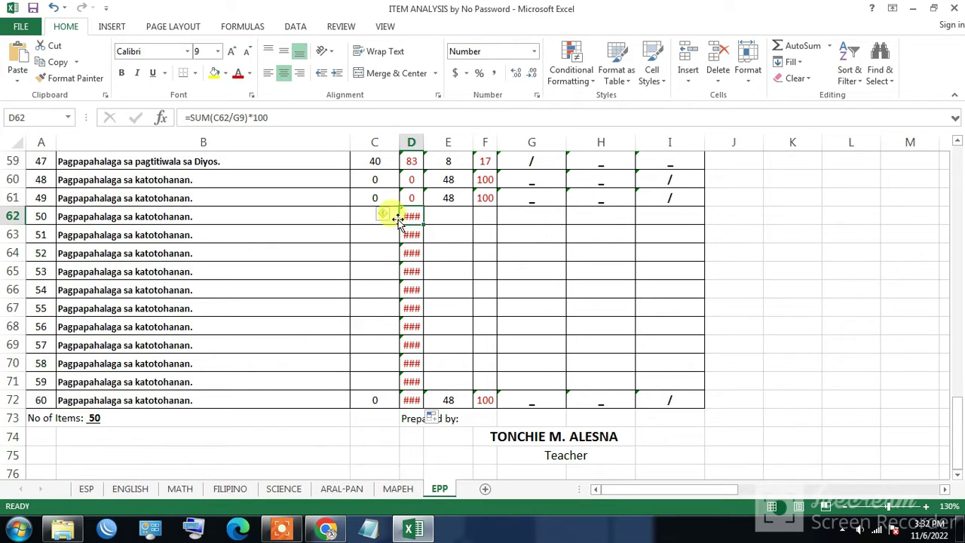
pyautogui.click(370, 212)
pyautogui.click(384, 196)
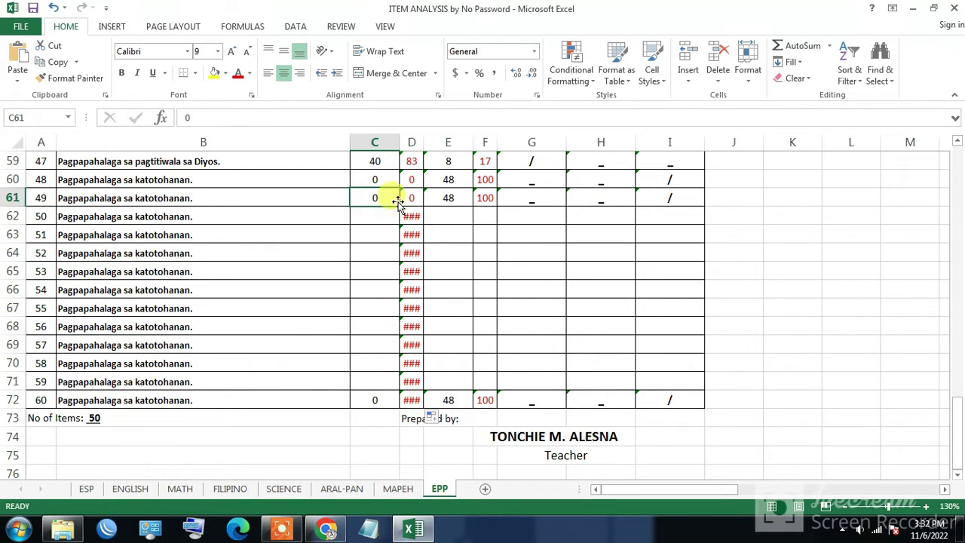
pyautogui.click(374, 228)
pyautogui.click(377, 219)
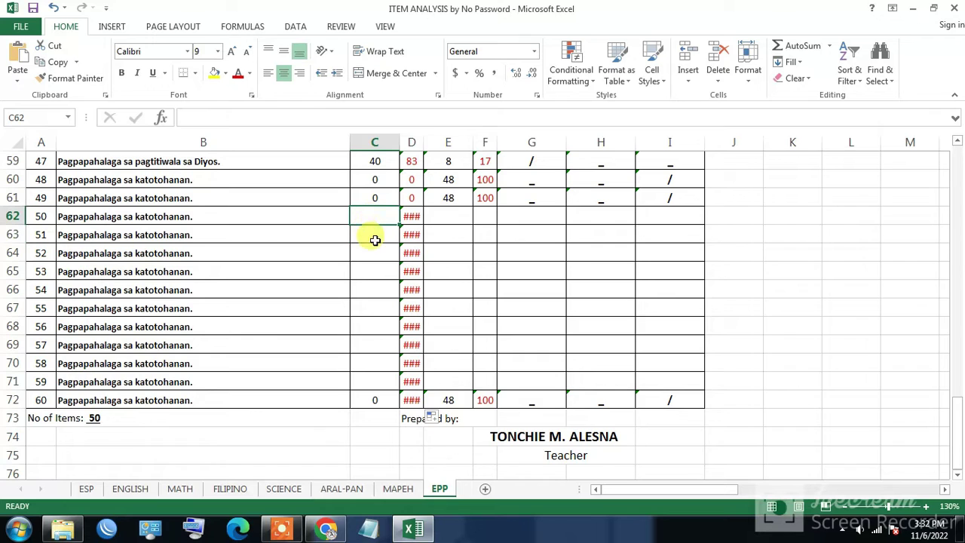
pyautogui.write('2')
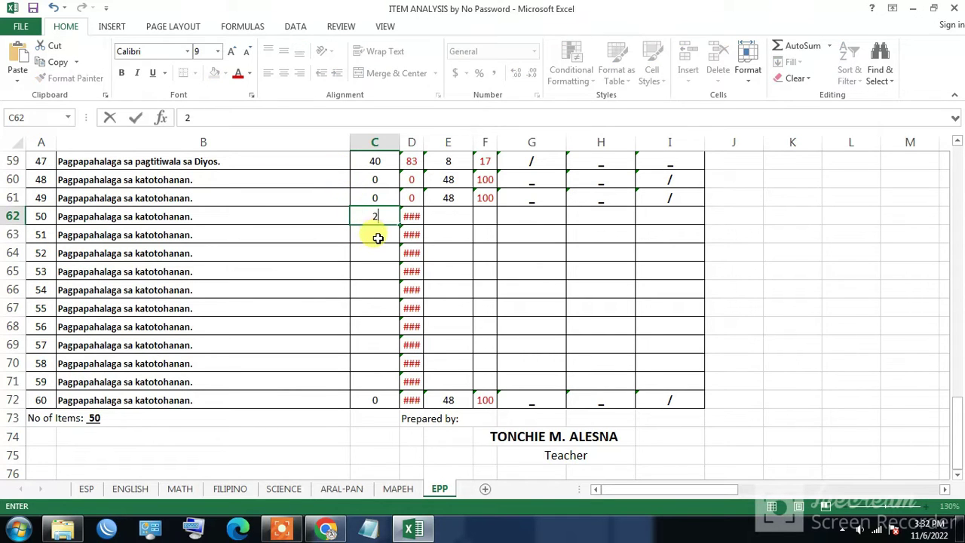
pyautogui.click(378, 237)
pyautogui.write('2')
pyautogui.click(370, 269)
pyautogui.write('2')
pyautogui.click(377, 252)
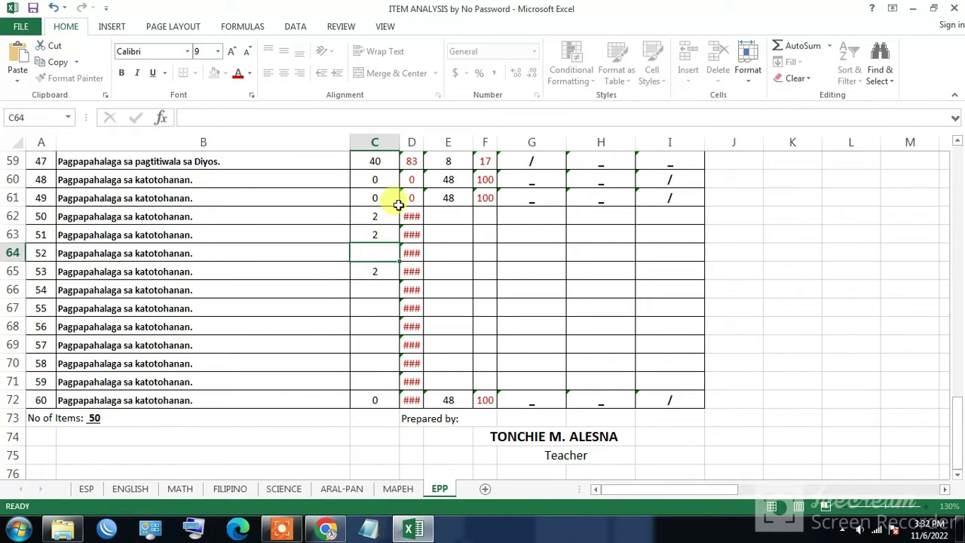
# Step: Compare the percentage formulas of items 47 to 51 in column D and check the error options offered for D62
pyautogui.click(405, 200)
pyautogui.click(411, 216)
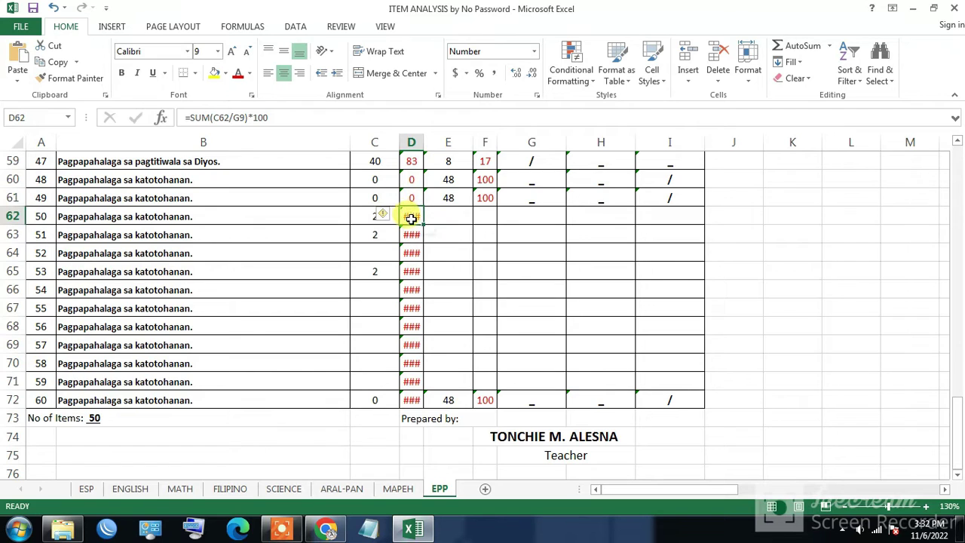
pyautogui.click(411, 235)
pyautogui.click(411, 161)
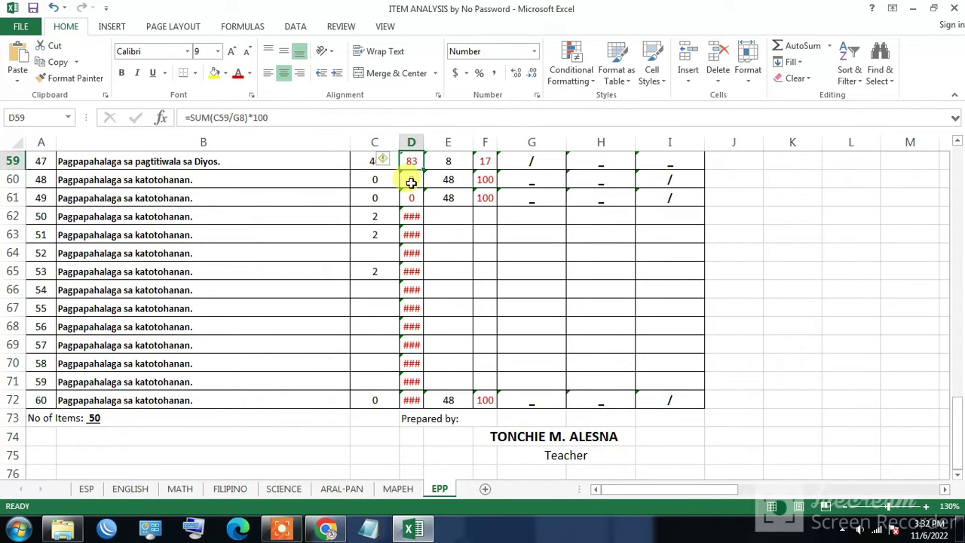
pyautogui.click(407, 183)
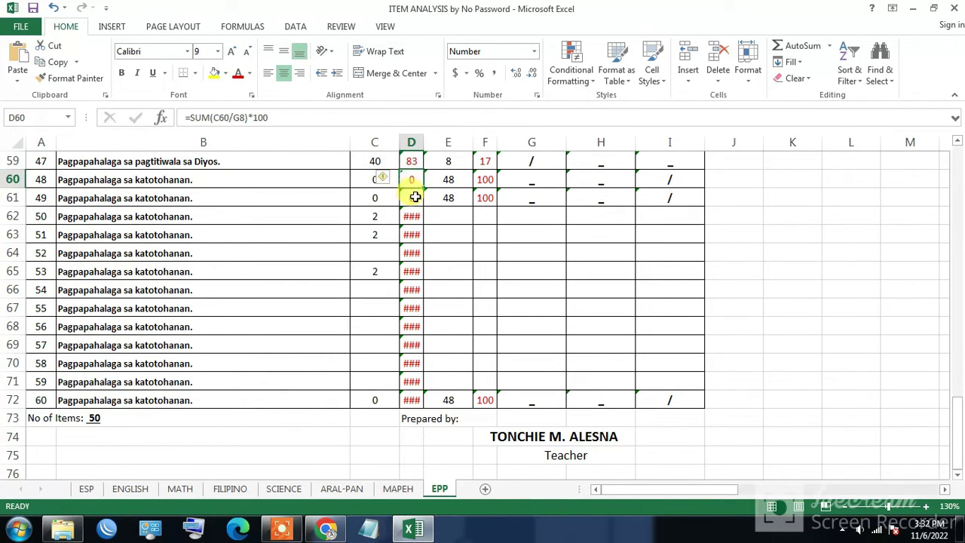
pyautogui.click(413, 198)
pyautogui.click(334, 118)
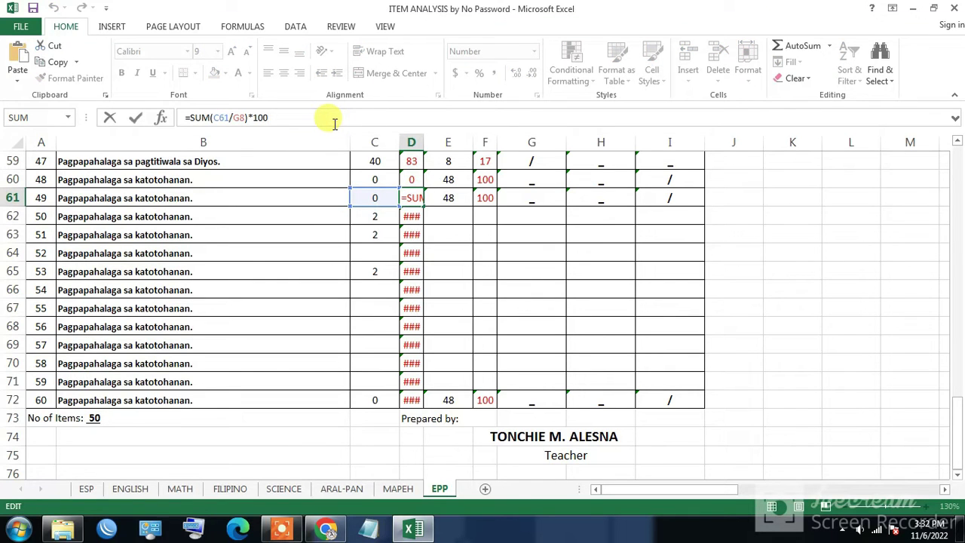
pyautogui.click(407, 216)
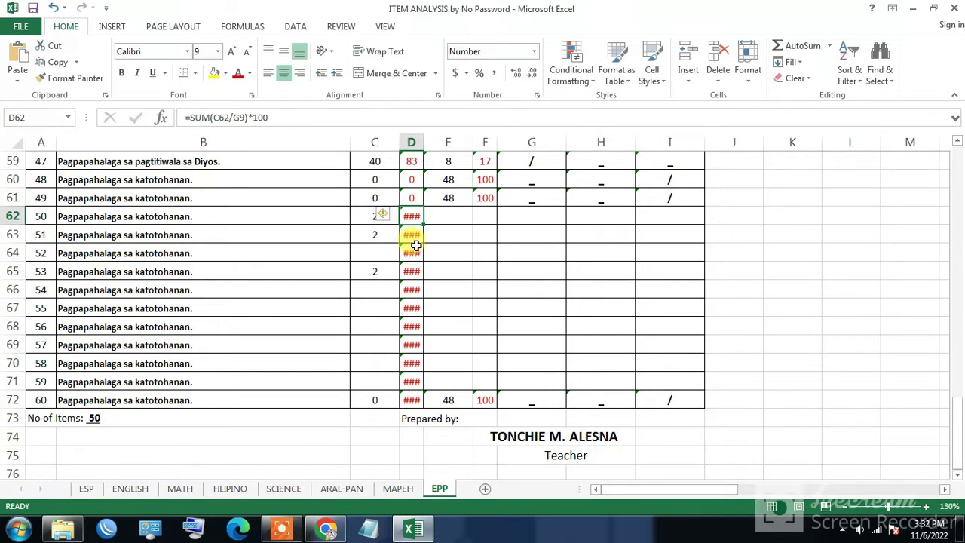
pyautogui.press('Down')
pyautogui.press('Down')
pyautogui.click(407, 215)
pyautogui.click(382, 216)
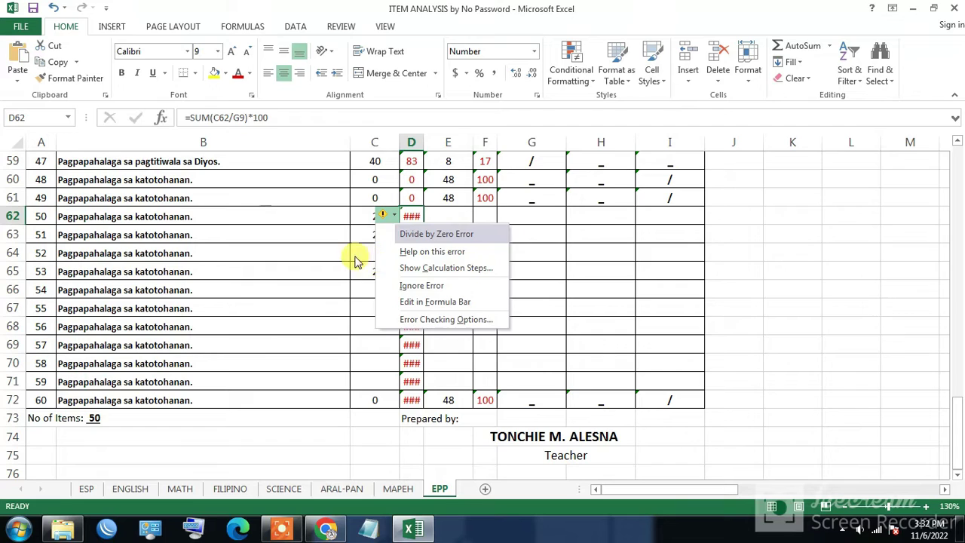
pyautogui.click(356, 261)
pyautogui.click(377, 295)
pyautogui.click(384, 254)
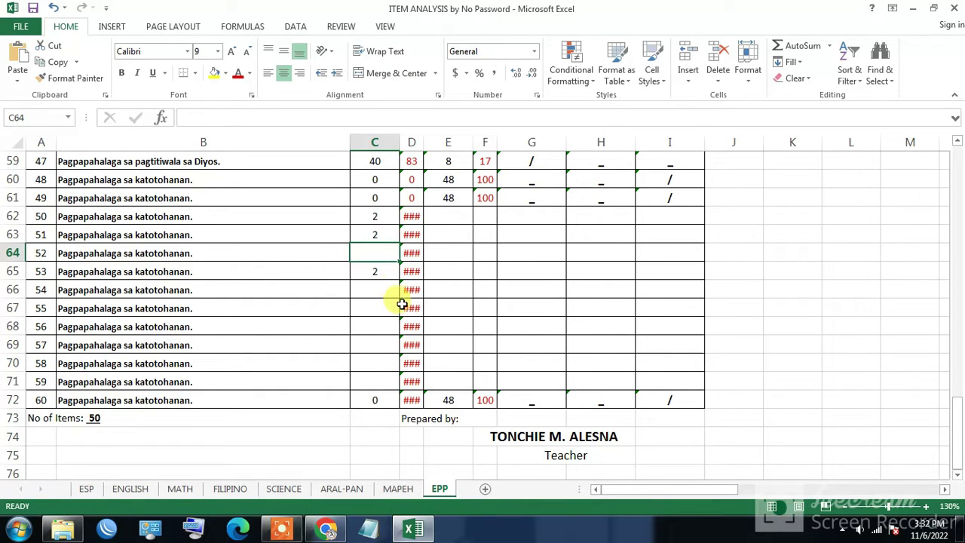
# Step: Trace the cells referenced by the percentage formula in D61, including the number of students in G8, without editing the formula
pyautogui.click(411, 175)
pyautogui.scroll(3, 414, 226)
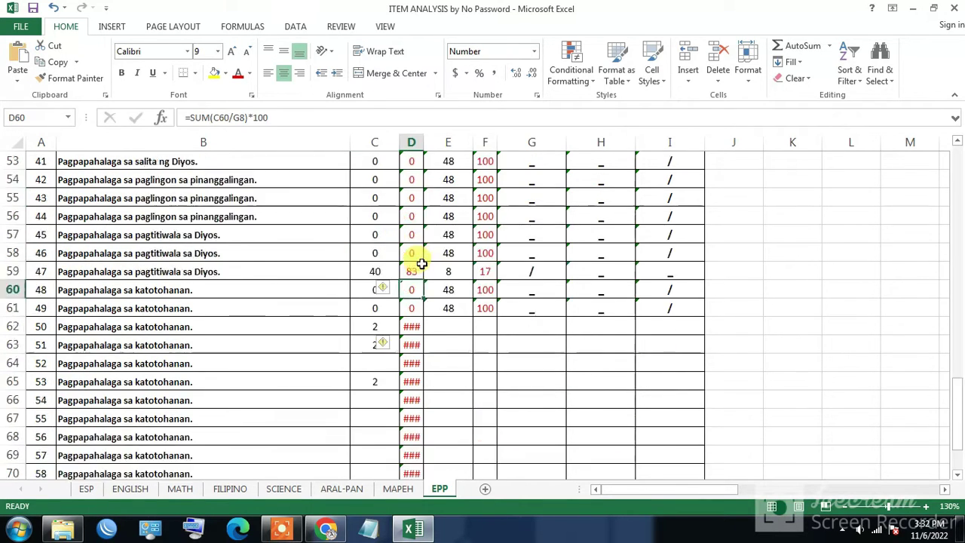
pyautogui.click(411, 272)
pyautogui.scroll(-3, 417, 312)
pyautogui.scroll(1, 417, 312)
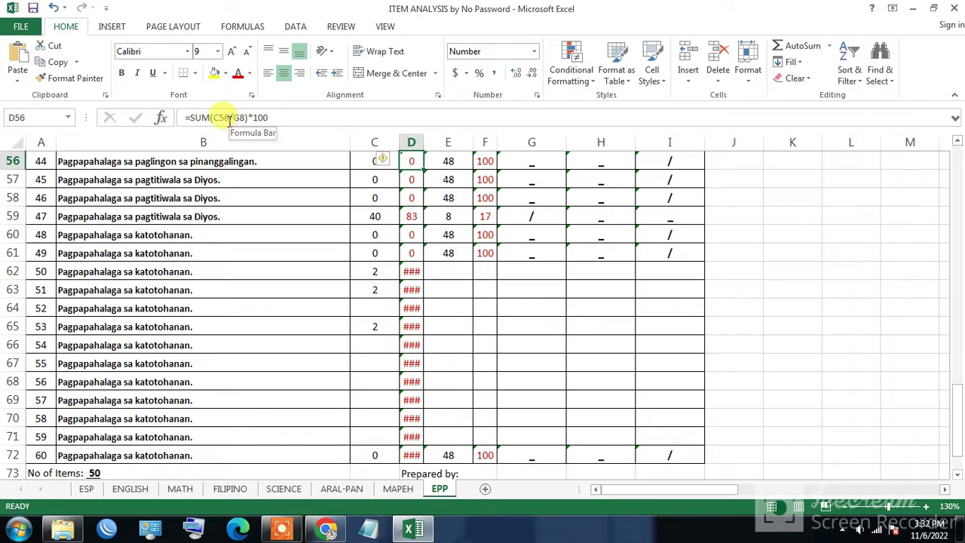
pyautogui.click(417, 252)
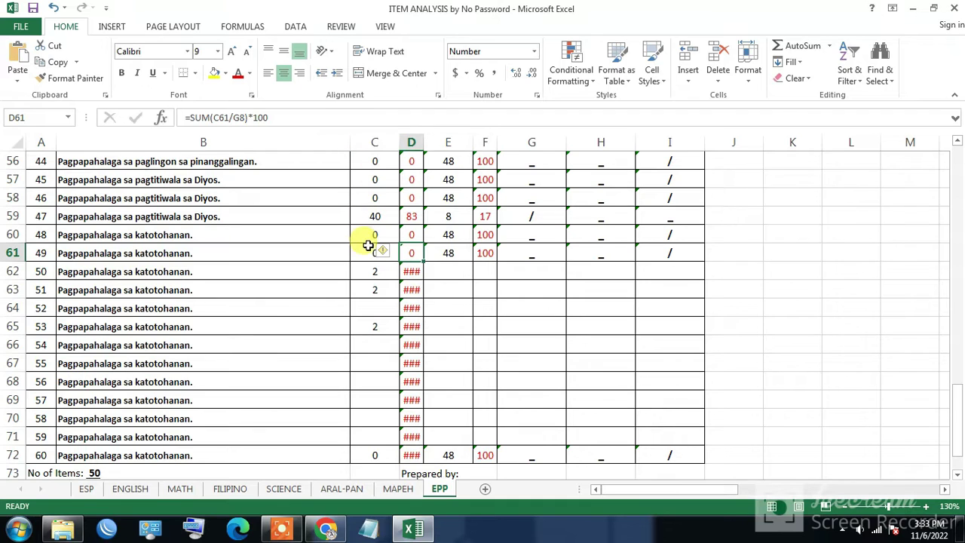
pyautogui.click(273, 119)
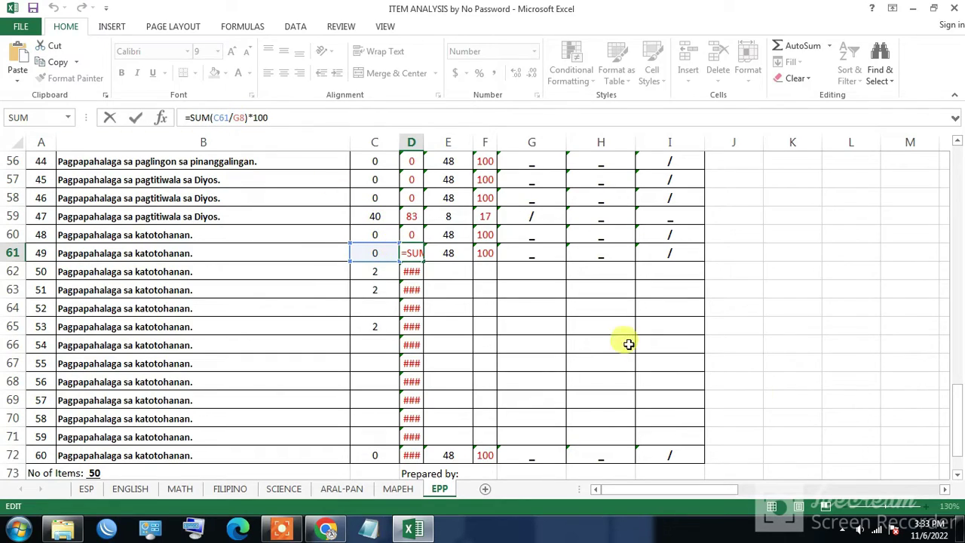
pyautogui.moveTo(957, 401); pyautogui.dragTo(957, 184)
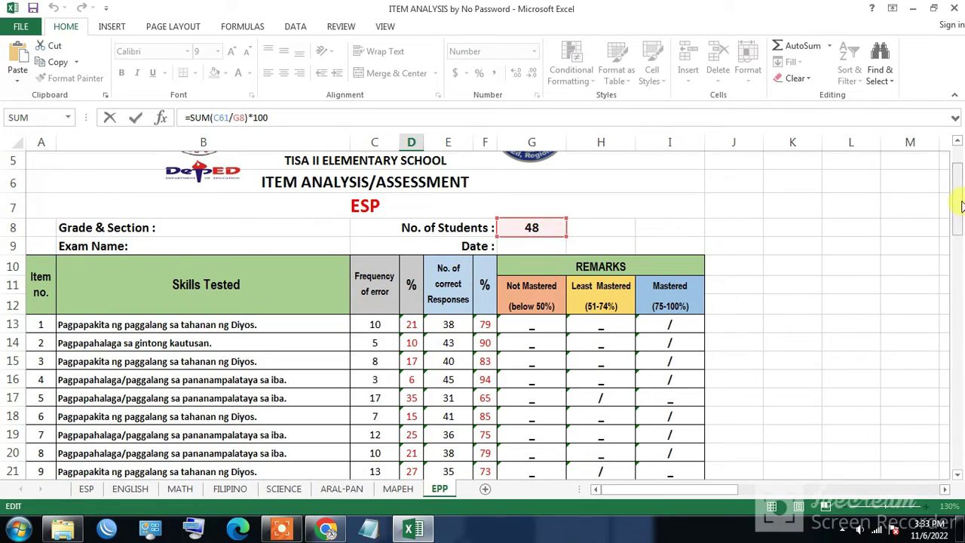
pyautogui.moveTo(962, 205); pyautogui.dragTo(931, 416)
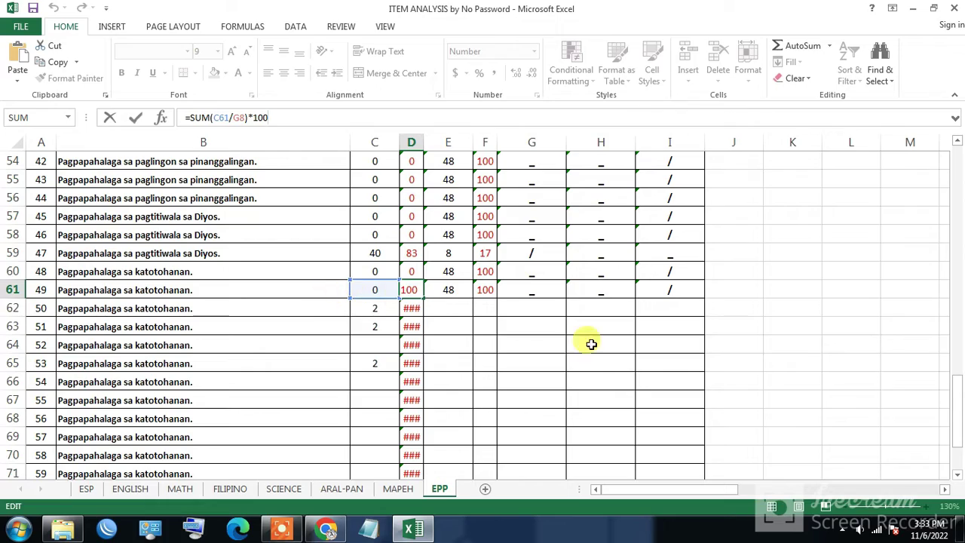
pyautogui.moveTo(957, 392); pyautogui.dragTo(935, 194)
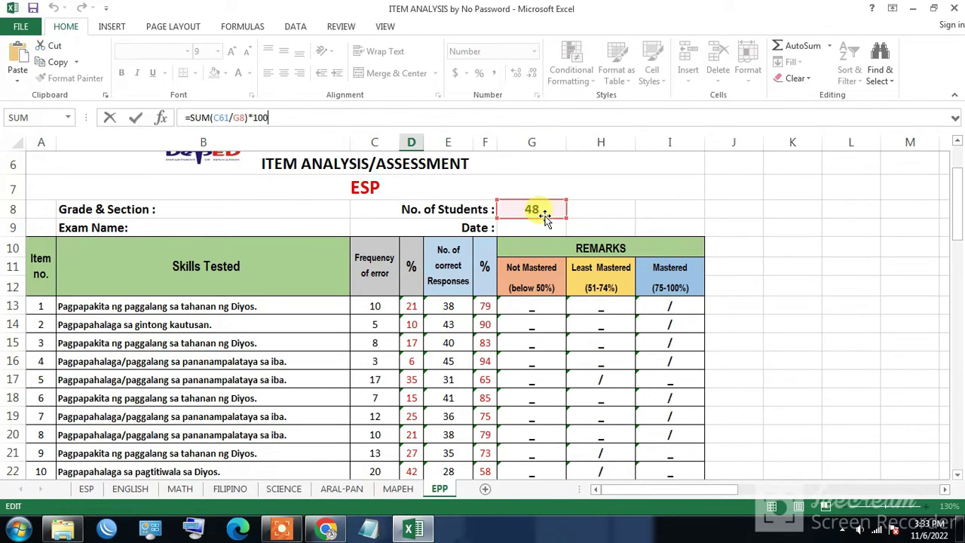
pyautogui.moveTo(958, 218); pyautogui.dragTo(955, 388)
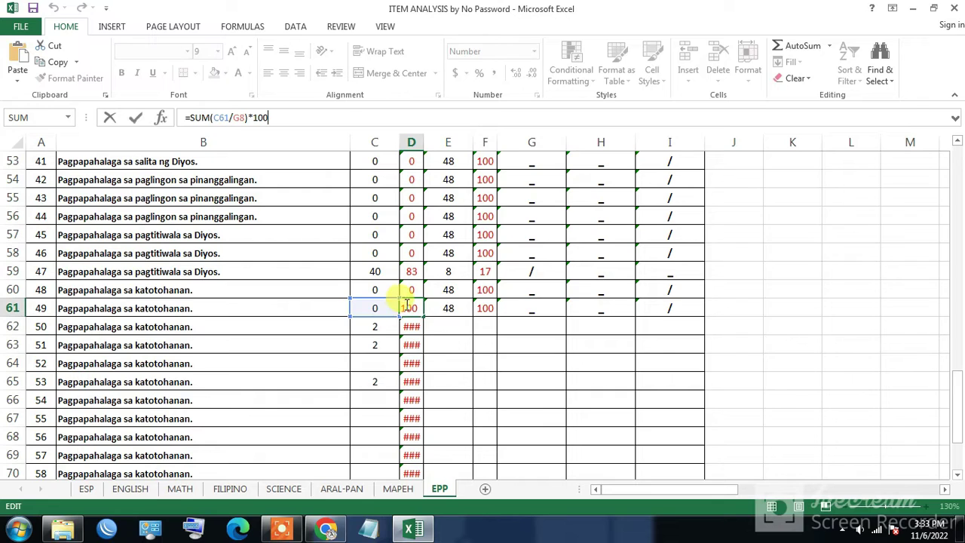
pyautogui.press('Escape')
pyautogui.click(487, 363)
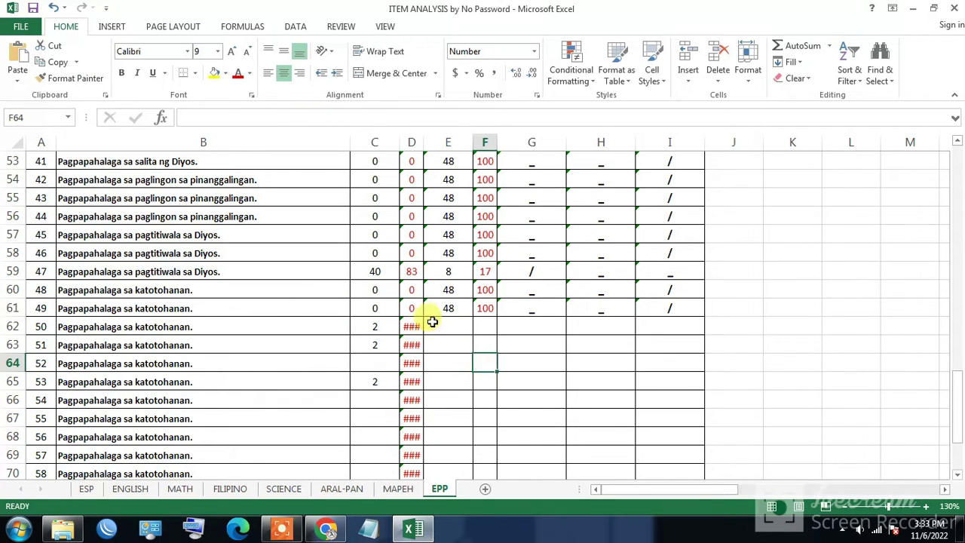
# Step: Clear the error percentage formulas of items 50 to 60 in D62:D72
pyautogui.click(419, 312)
pyautogui.moveTo(424, 316); pyautogui.dragTo(462, 400)
pyautogui.click(520, 324)
pyautogui.moveTo(422, 235); pyautogui.dragTo(411, 417)
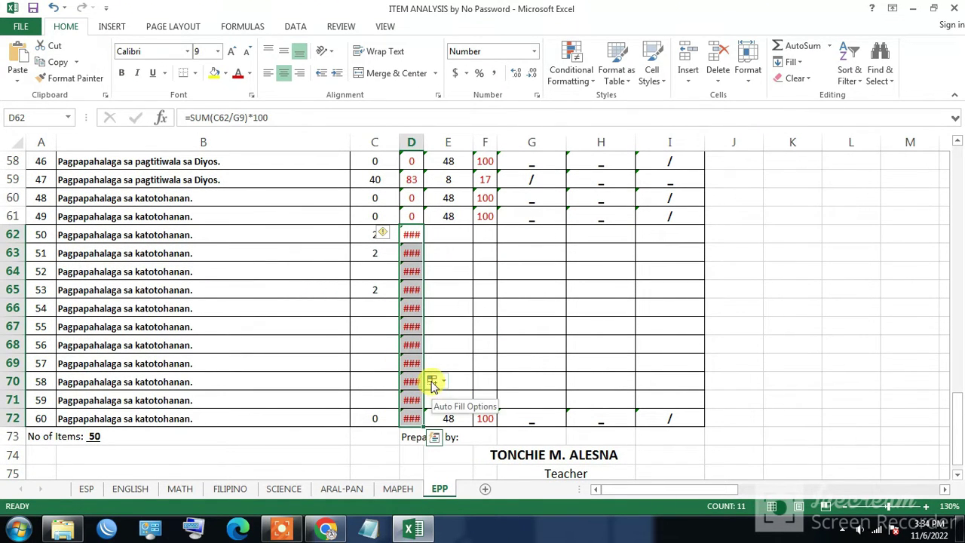
pyautogui.press('Delete')
# Step: Fill the error percentage formula in D61 down column D again through D72
pyautogui.click(416, 215)
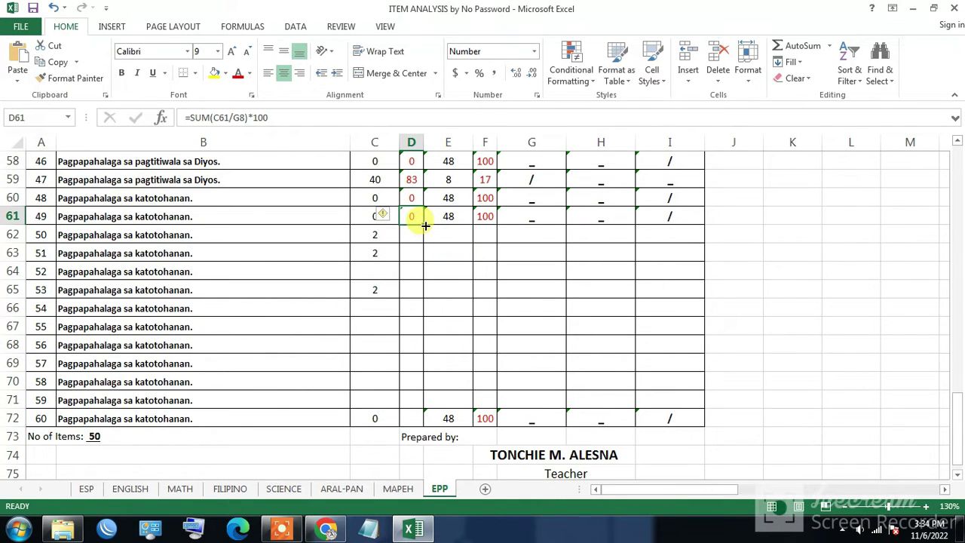
pyautogui.moveTo(426, 225); pyautogui.dragTo(434, 419)
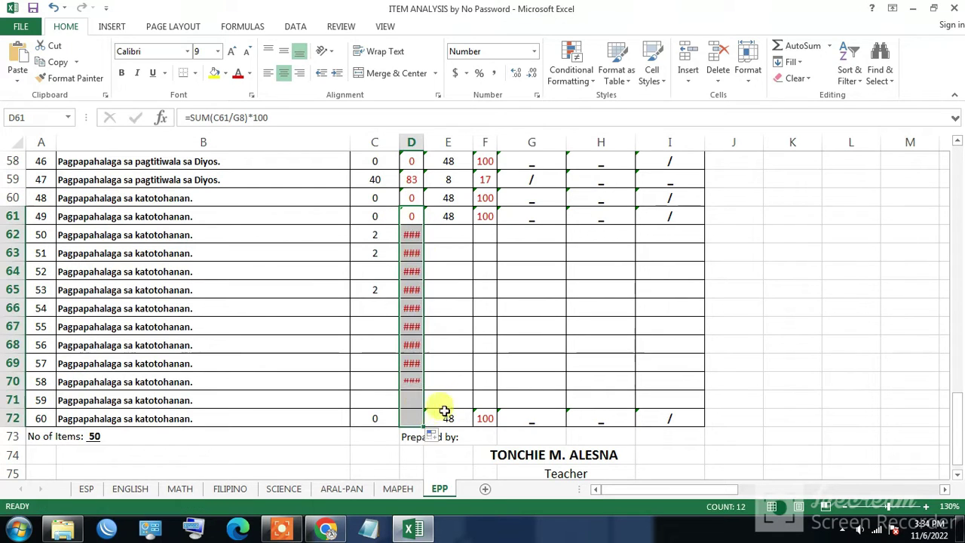
pyautogui.click(502, 309)
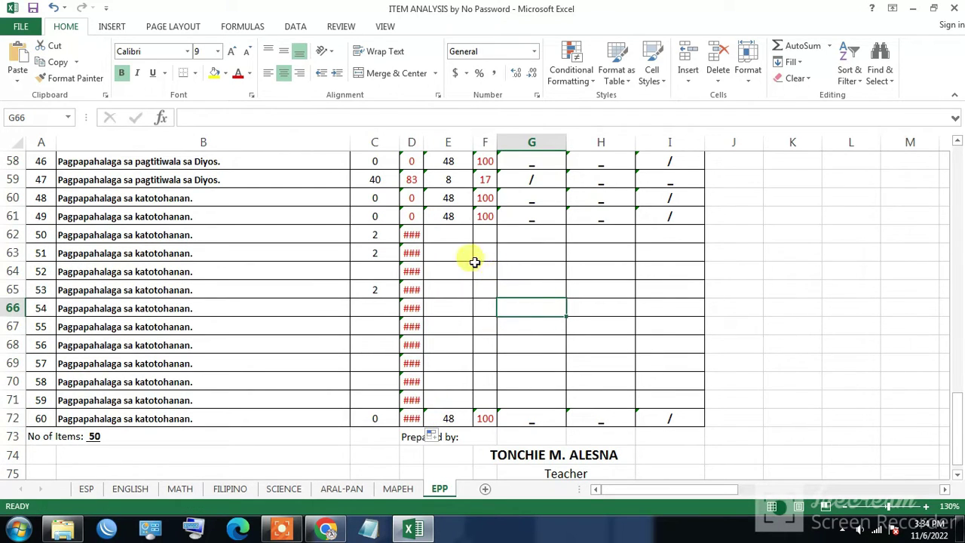
# Step: Compare the percentage formulas of items 48 to 53 in column D, checking which cell each one divides by
pyautogui.click(418, 214)
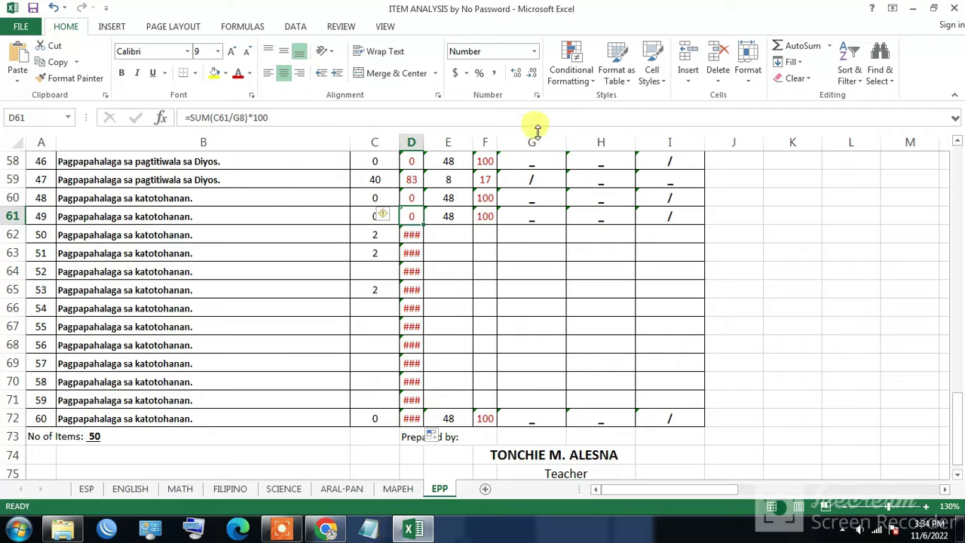
pyautogui.click(412, 197)
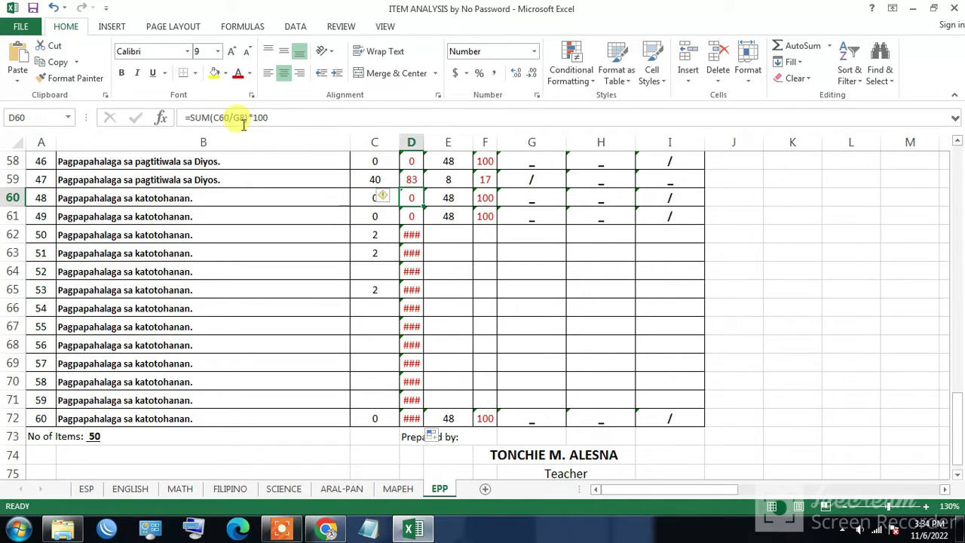
pyautogui.click(414, 235)
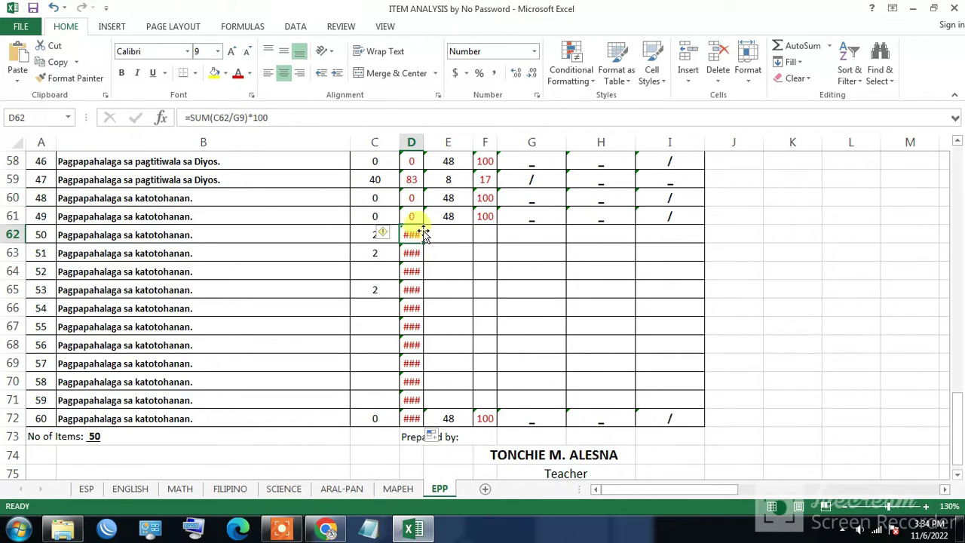
pyautogui.moveTo(424, 235); pyautogui.dragTo(418, 234)
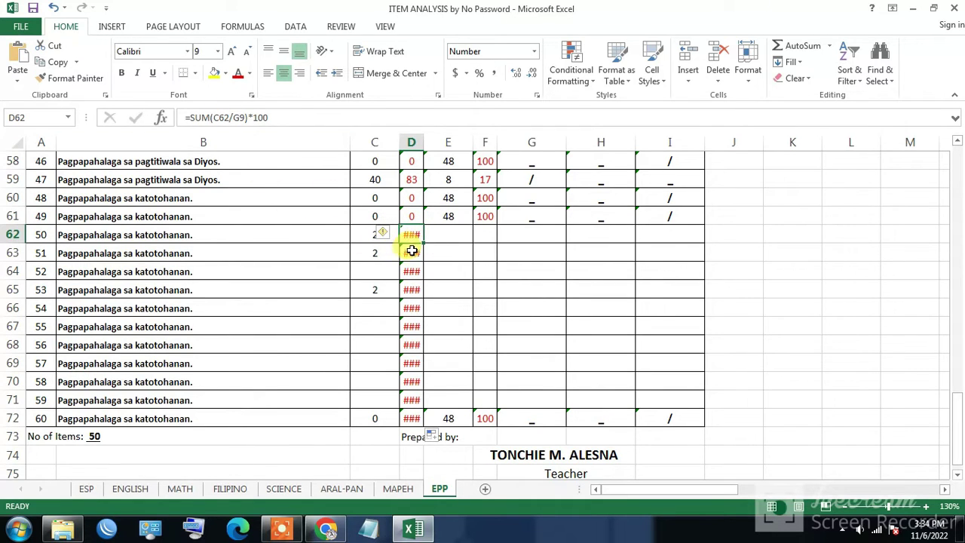
pyautogui.click(414, 250)
pyautogui.click(417, 288)
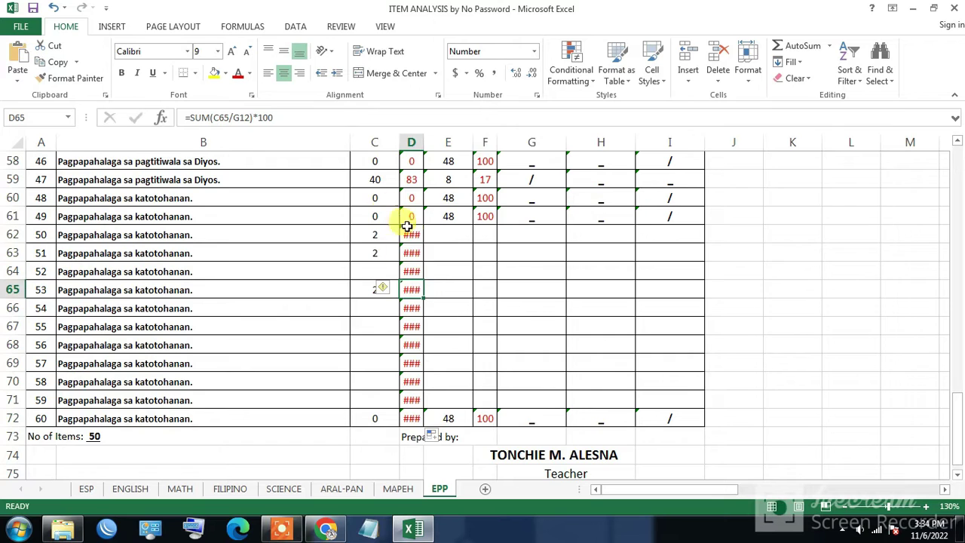
# Step: Correct item 50's percentage formula in D62 to =SUM(C62/G8)*100
pyautogui.click(408, 234)
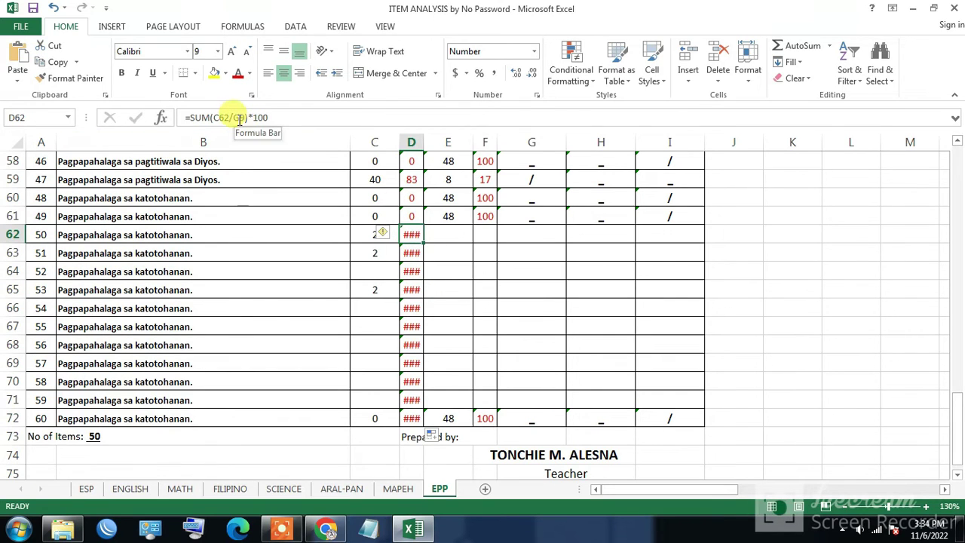
pyautogui.click(236, 118)
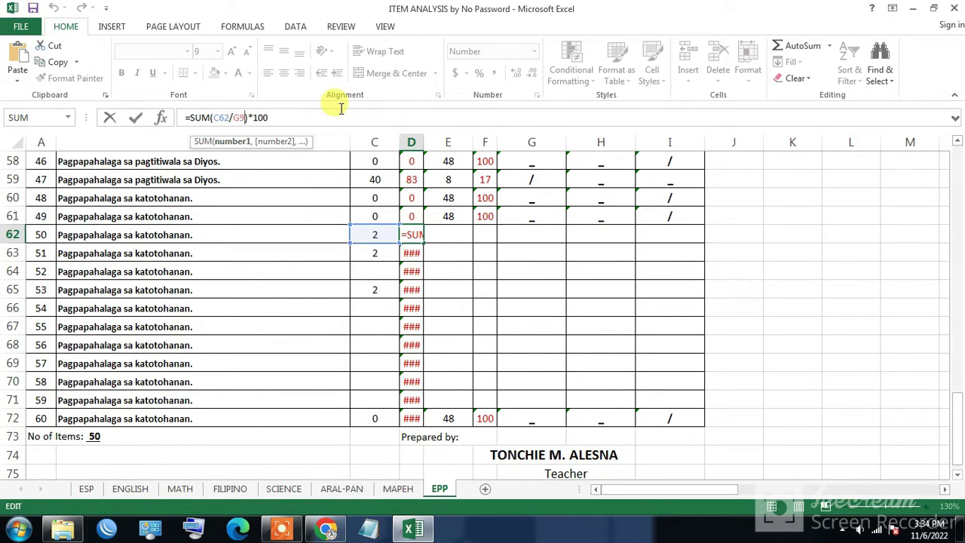
pyautogui.press('BackSpace')
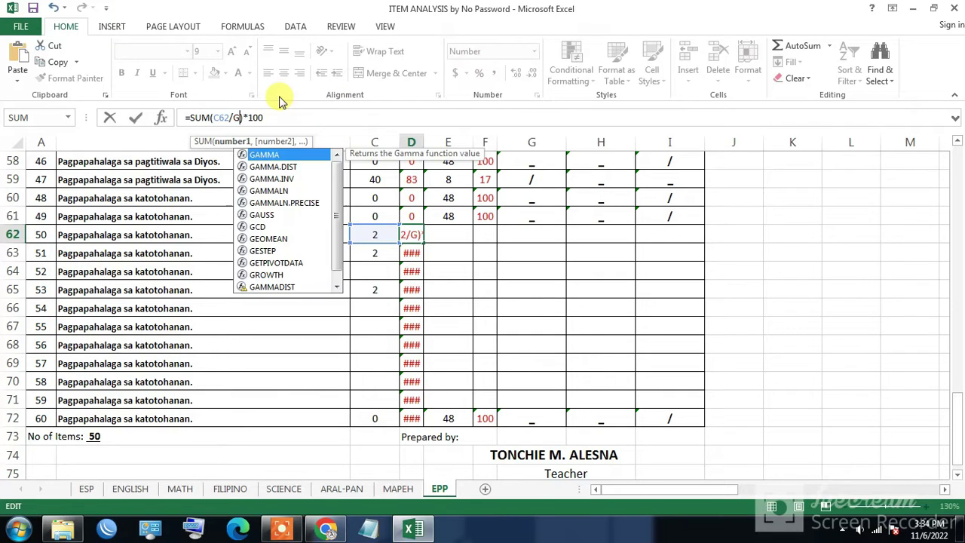
pyautogui.write('8')
pyautogui.press('Return')
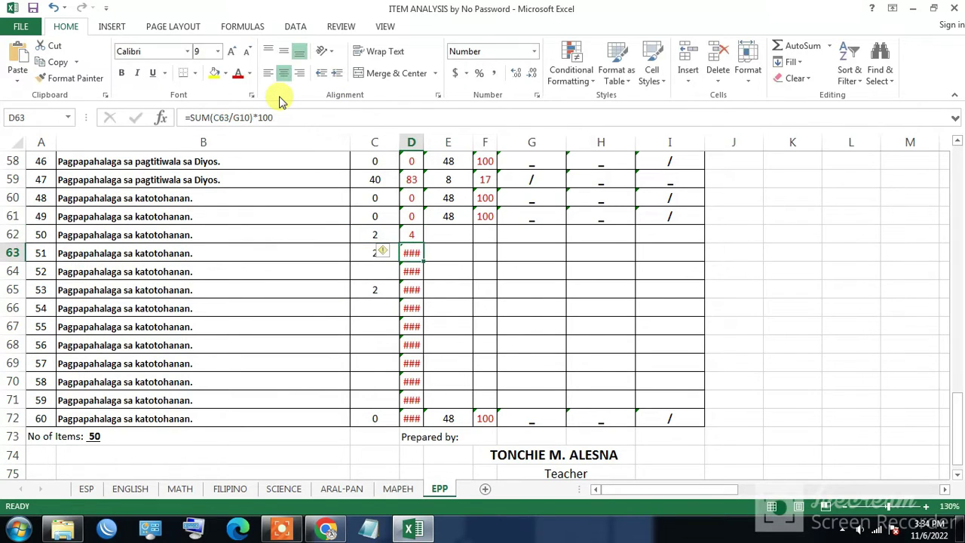
# Step: Change the divisor to G8 in the percentage formulas of items 51 and 52 in D63 and D64
pyautogui.moveTo(231, 118); pyautogui.dragTo(251, 119)
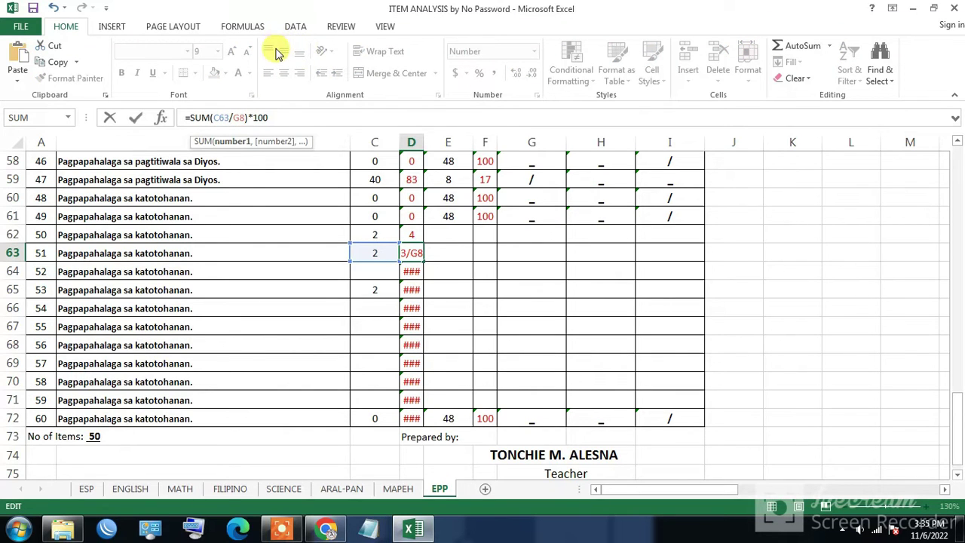
pyautogui.press('Return')
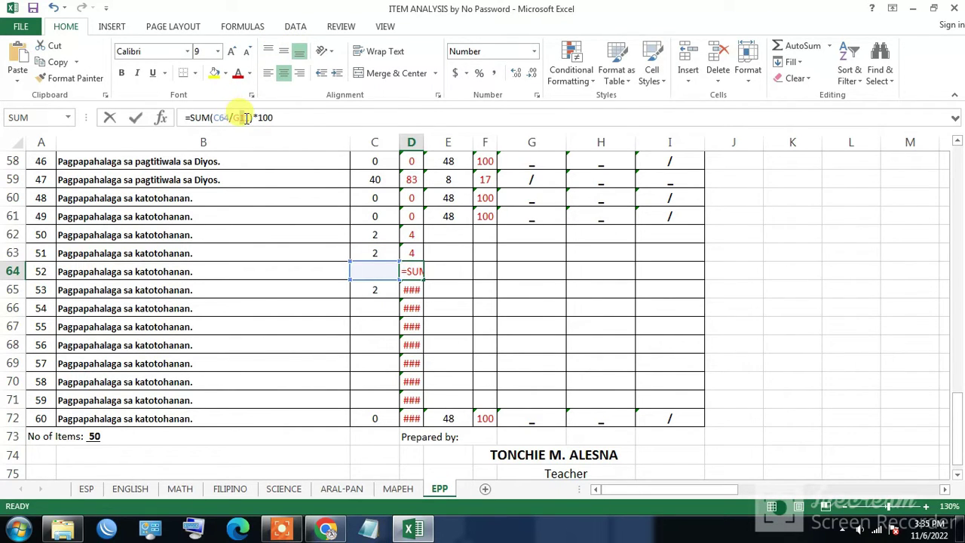
pyautogui.moveTo(249, 118); pyautogui.dragTo(253, 119)
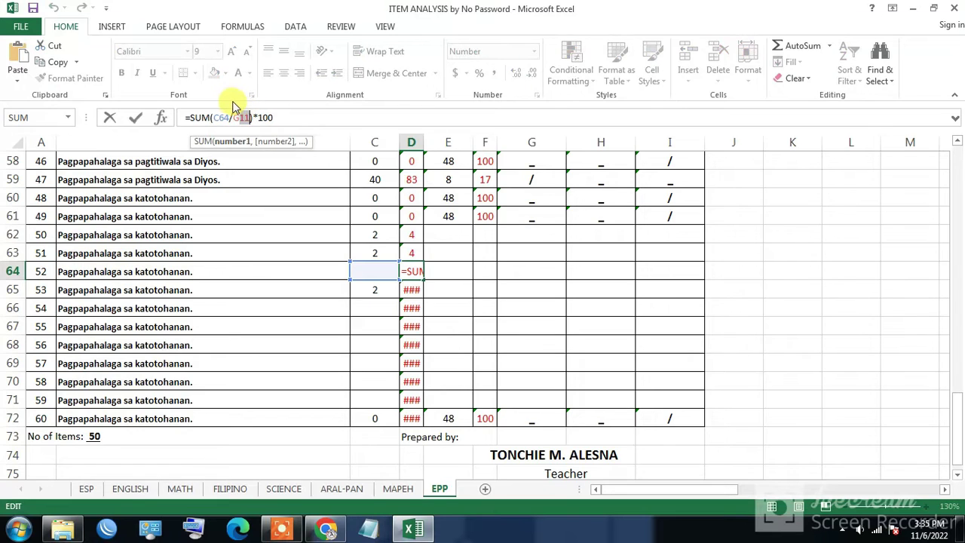
pyautogui.write('8')
pyautogui.press('Return')
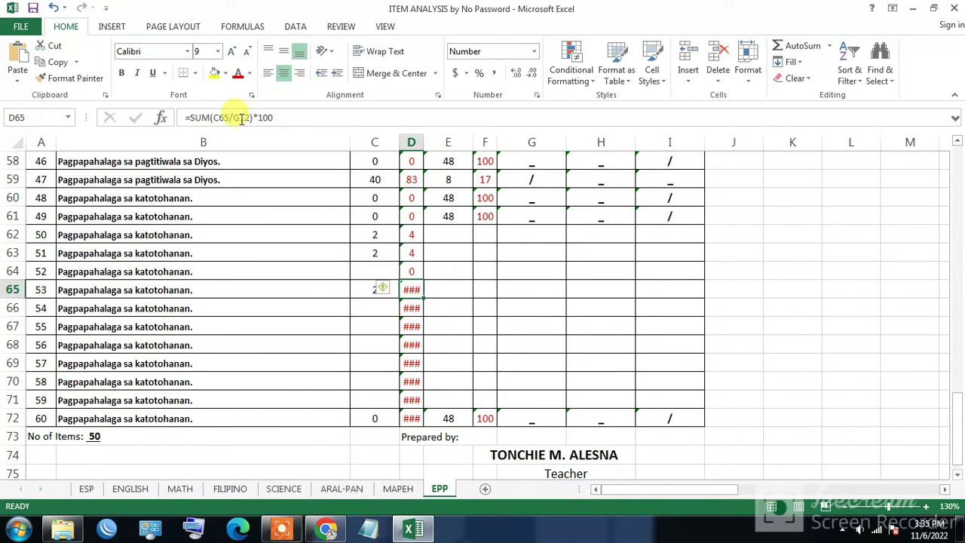
# Step: Correct the percentage formulas of items 53 and 54 in D65 and D66 so they divide by G8
pyautogui.moveTo(239, 118); pyautogui.dragTo(257, 118)
pyautogui.write('8')
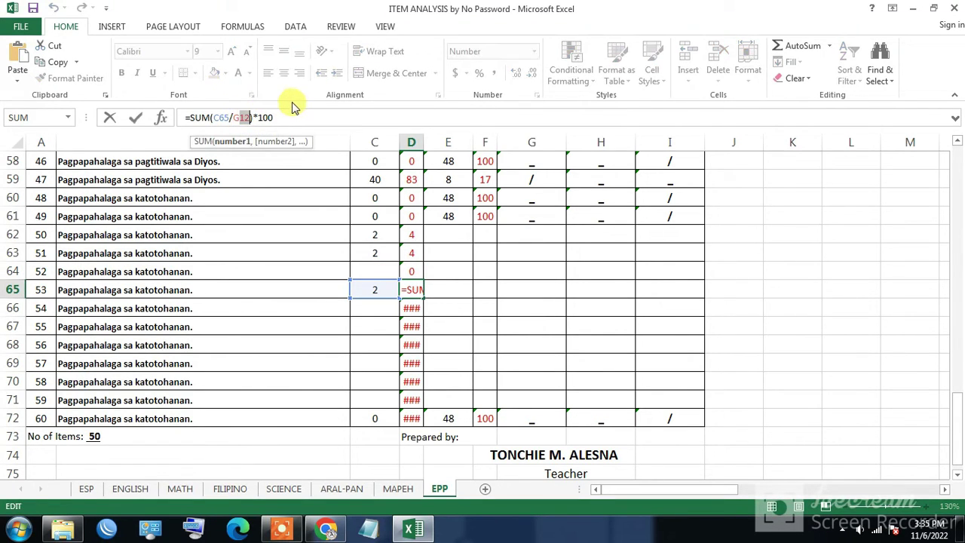
pyautogui.press('Return')
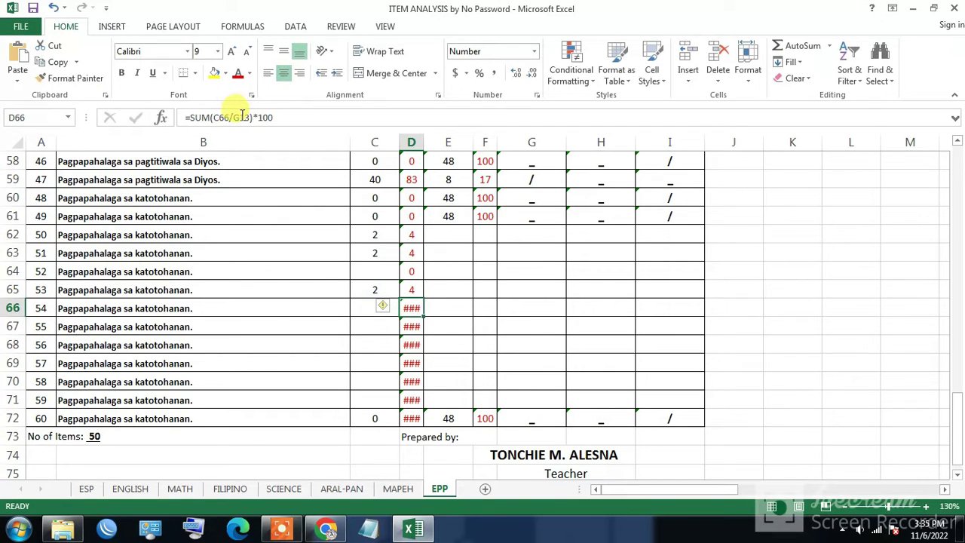
pyautogui.moveTo(241, 117); pyautogui.dragTo(255, 117)
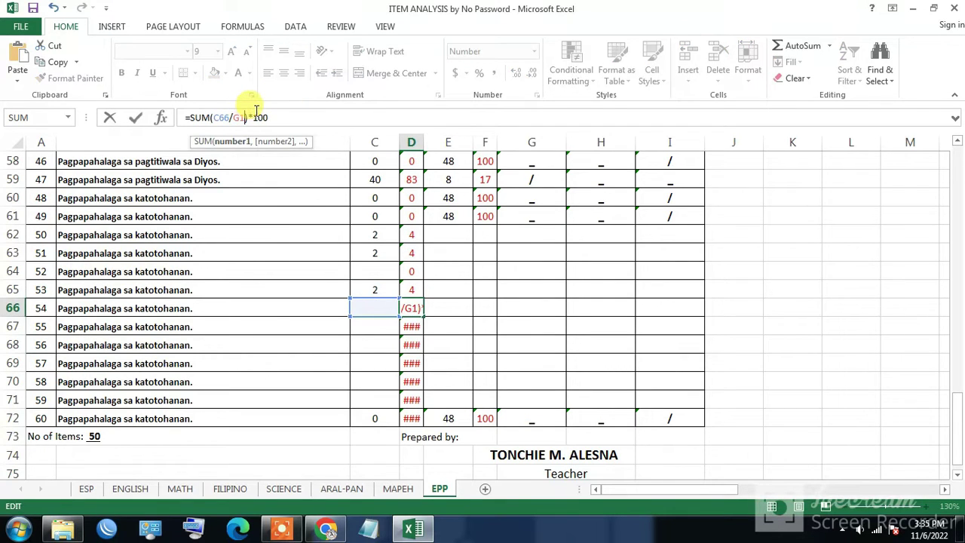
pyautogui.press('BackSpace')
pyautogui.write('8')
pyautogui.press('Return')
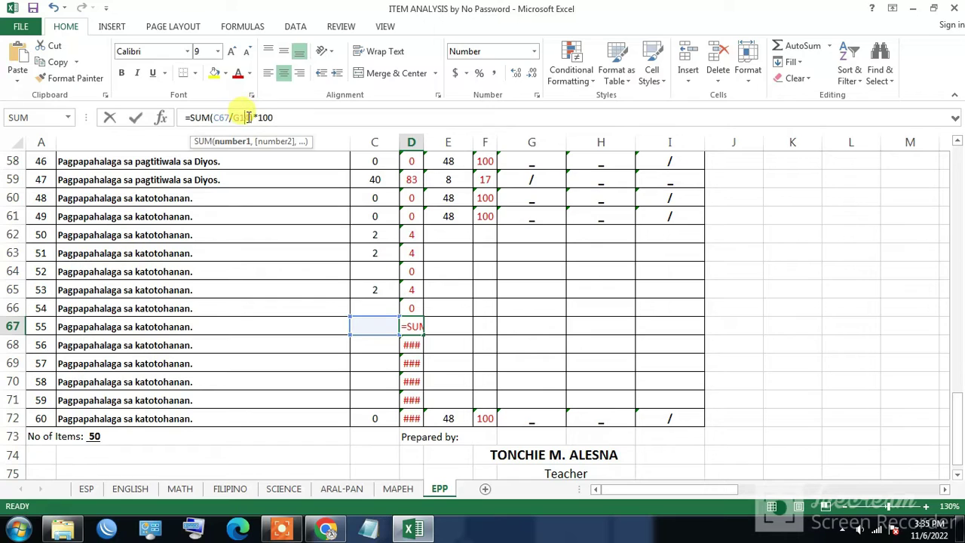
# Step: Make the percentage formulas of items 55 and 56 in D67 and D68 divide by G8
pyautogui.click(245, 118)
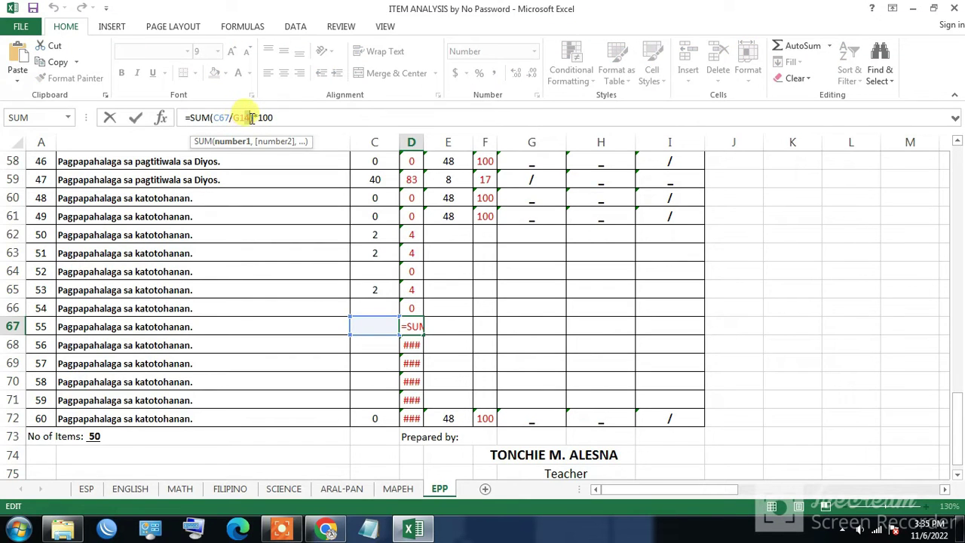
pyautogui.press('BackSpace')
pyautogui.write('8')
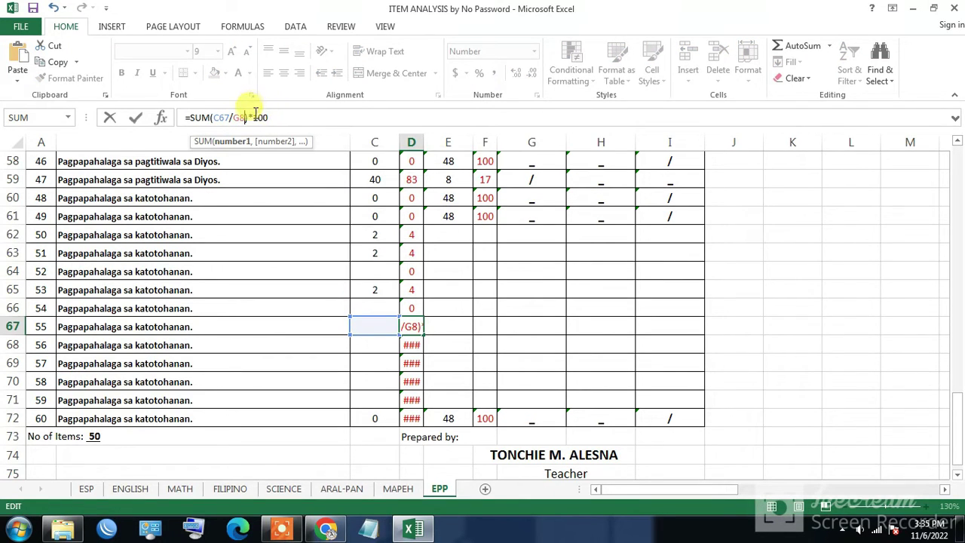
pyautogui.press('Return')
pyautogui.click(256, 117)
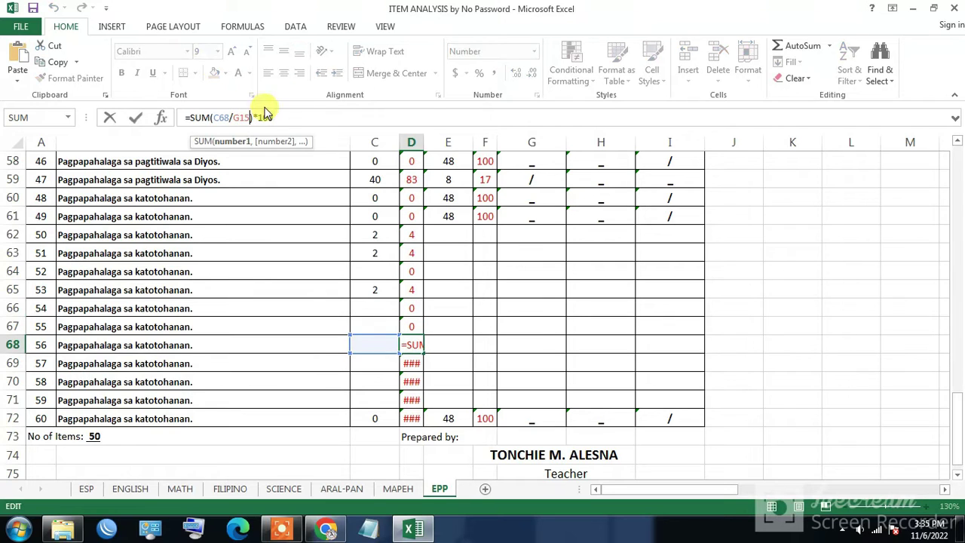
pyautogui.press('BackSpace')
pyautogui.press('BackSpace')
pyautogui.write('9')
pyautogui.press('Return')
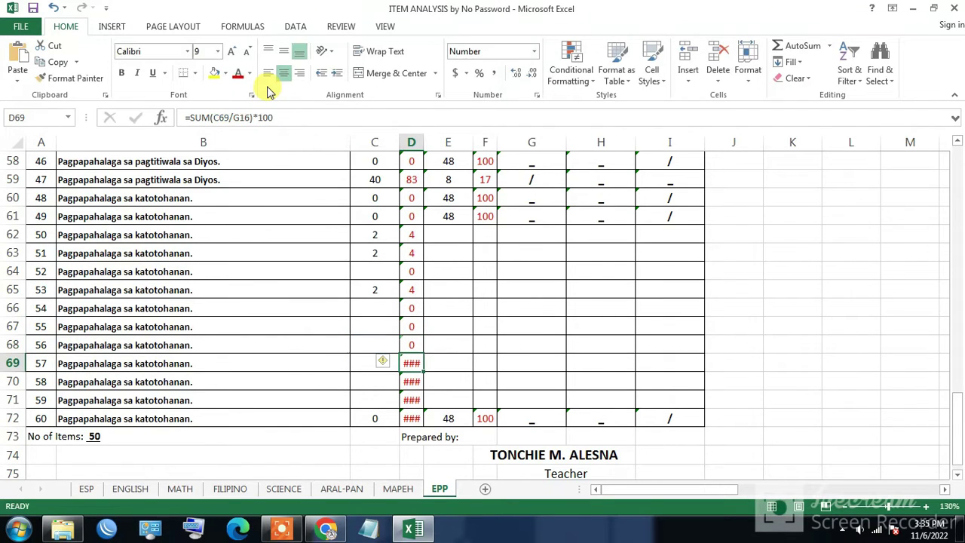
# Step: Replace the divisor with G8 in the percentage formulas of items 57 and 58 in D69 and D70
pyautogui.click(249, 117)
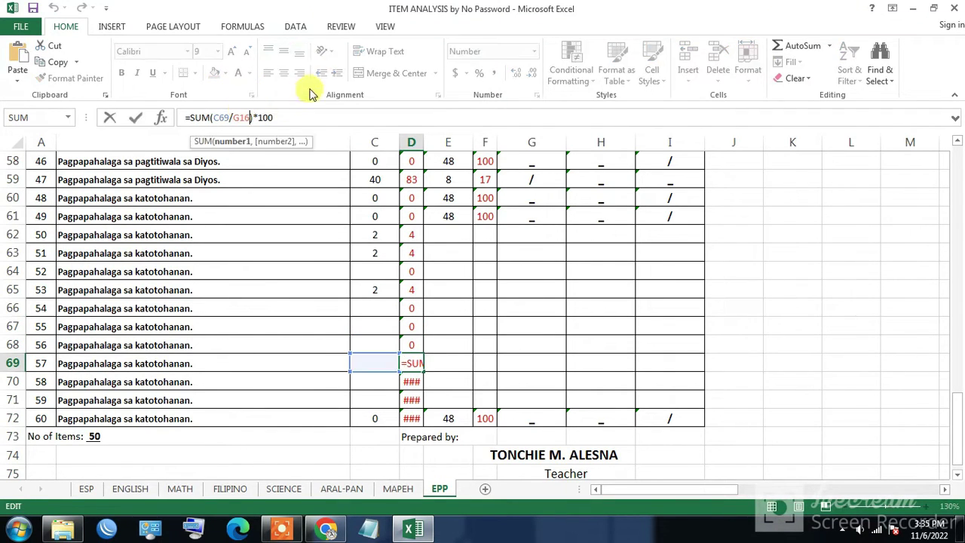
pyautogui.press('BackSpace')
pyautogui.press('BackSpace')
pyautogui.write('8')
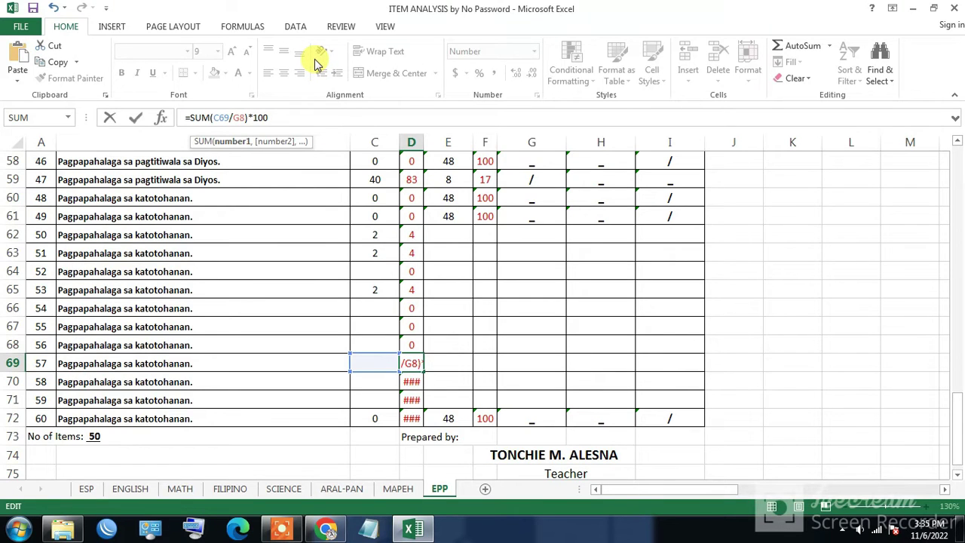
pyautogui.press('Return')
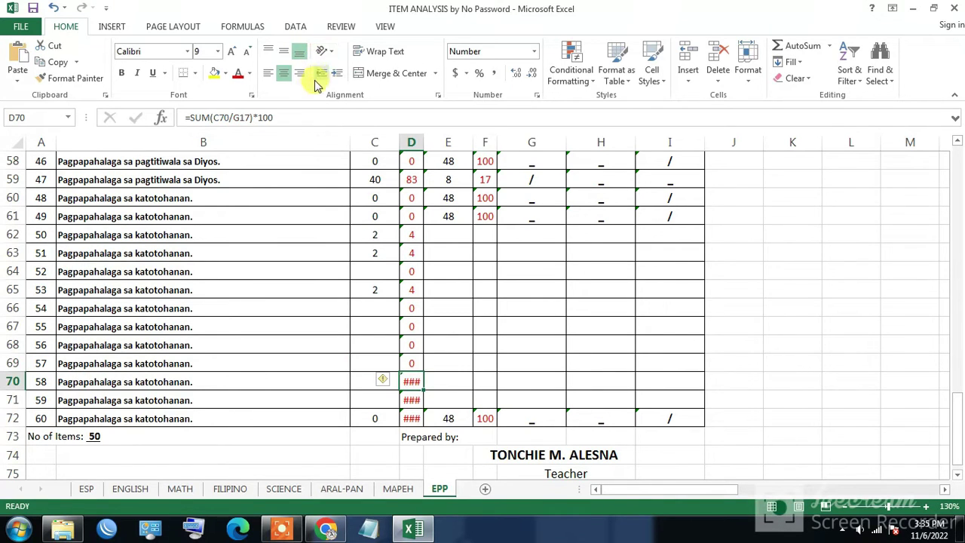
pyautogui.click(255, 117)
pyautogui.press('BackSpace')
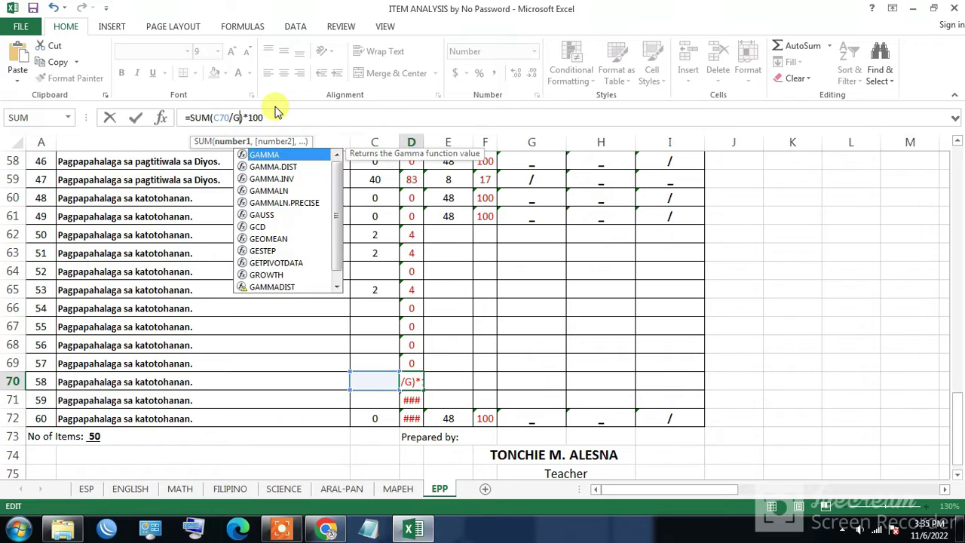
pyautogui.write('18')
pyautogui.press('Return')
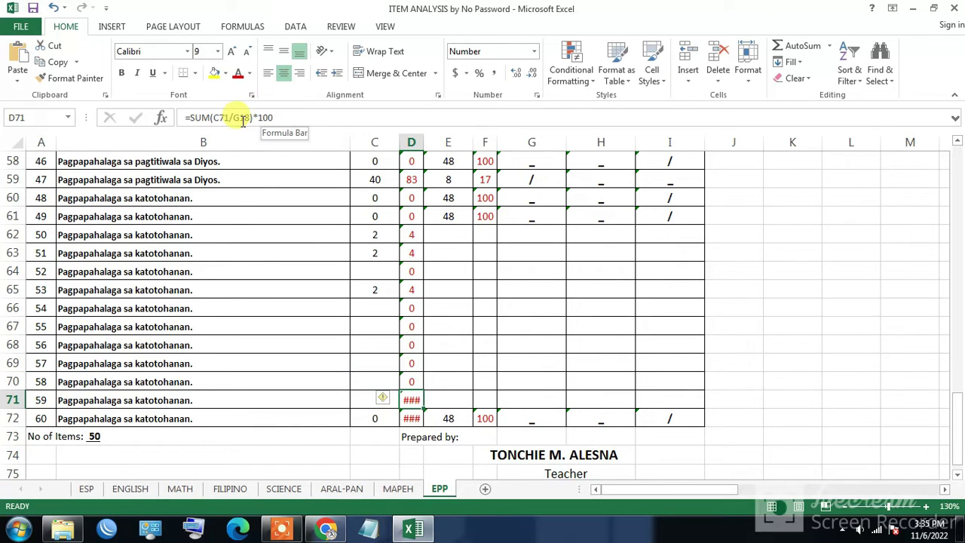
# Step: Set G8 as the divisor in the percentage formulas of items 59 and 60 in D71 and D72
pyautogui.click(249, 119)
pyautogui.press('BackSpace')
pyautogui.press('BackSpace')
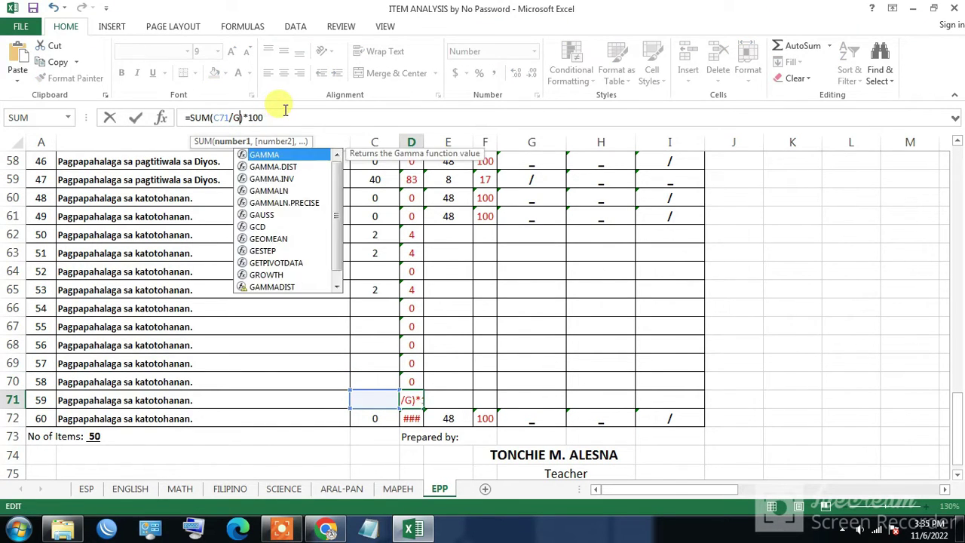
pyautogui.write('19')
pyautogui.press('Return')
pyautogui.click(251, 119)
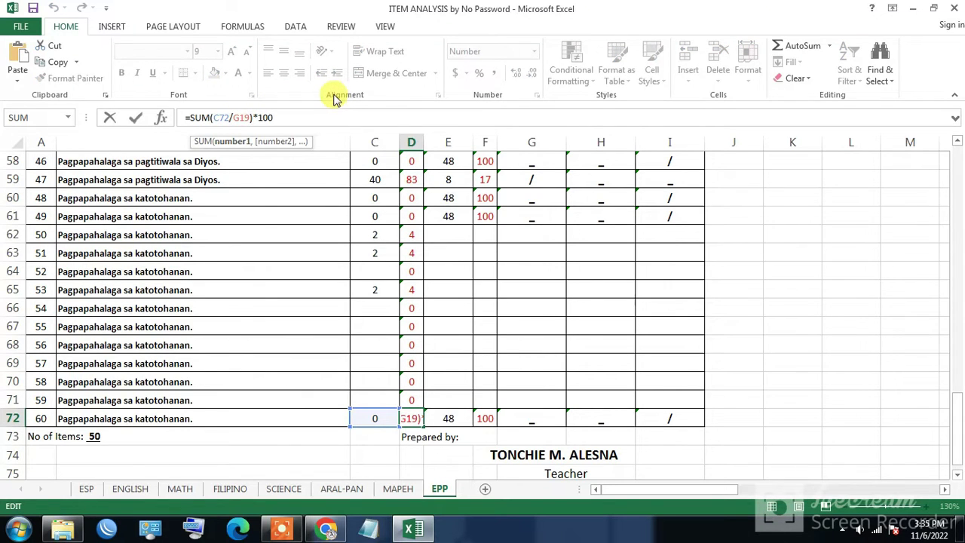
pyautogui.press('BackSpace')
pyautogui.write('20')
pyautogui.press('Return')
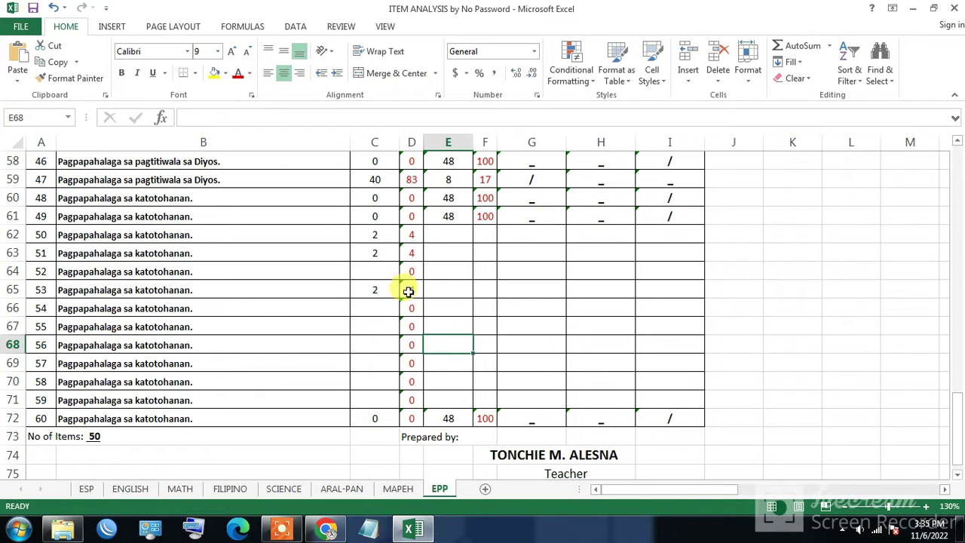
# Step: Review the percentage formulas in column D from item 48 to item 60, checking the divisor reference in each
pyautogui.moveTo(409, 291); pyautogui.dragTo(403, 392)
pyautogui.click(410, 416)
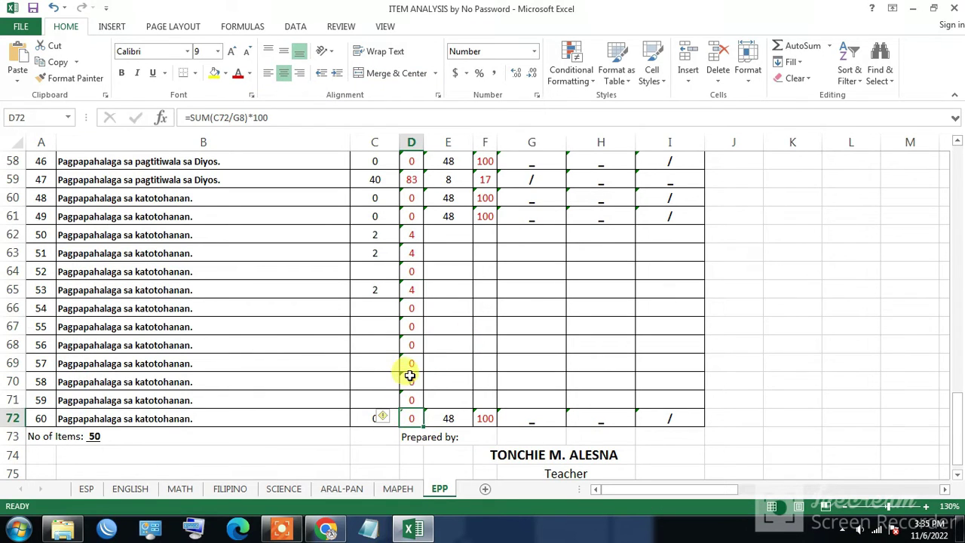
pyautogui.click(410, 325)
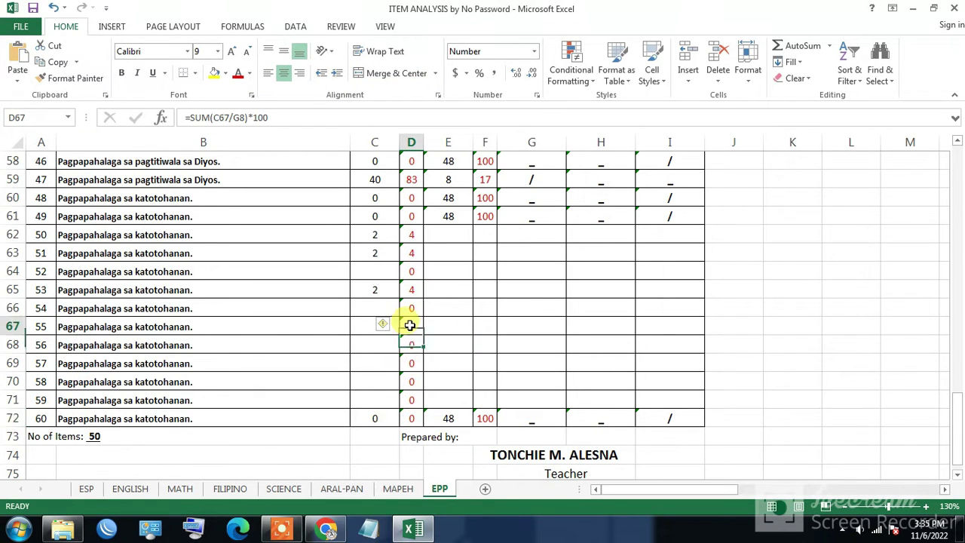
pyautogui.click(415, 236)
pyautogui.click(411, 220)
pyautogui.click(411, 255)
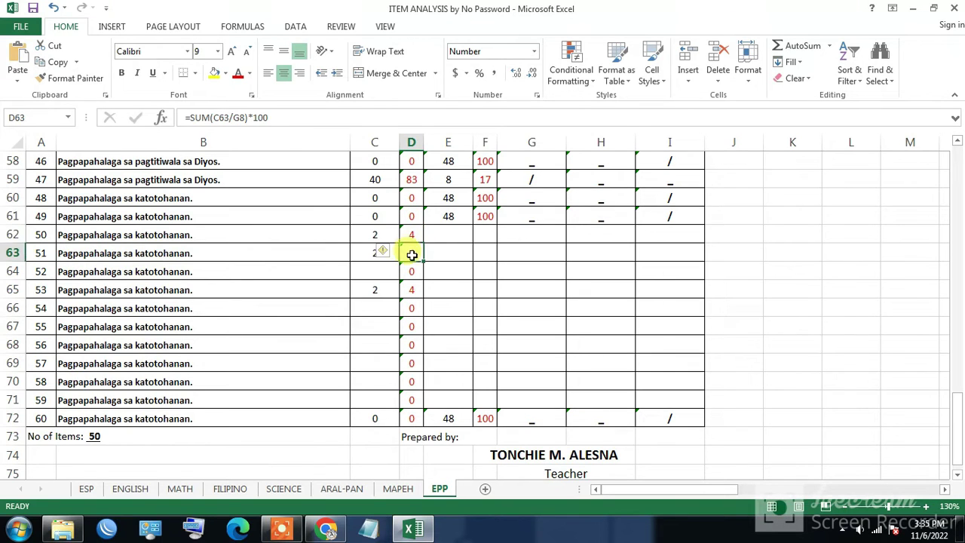
pyautogui.click(411, 290)
pyautogui.click(412, 252)
pyautogui.click(410, 230)
pyautogui.click(414, 215)
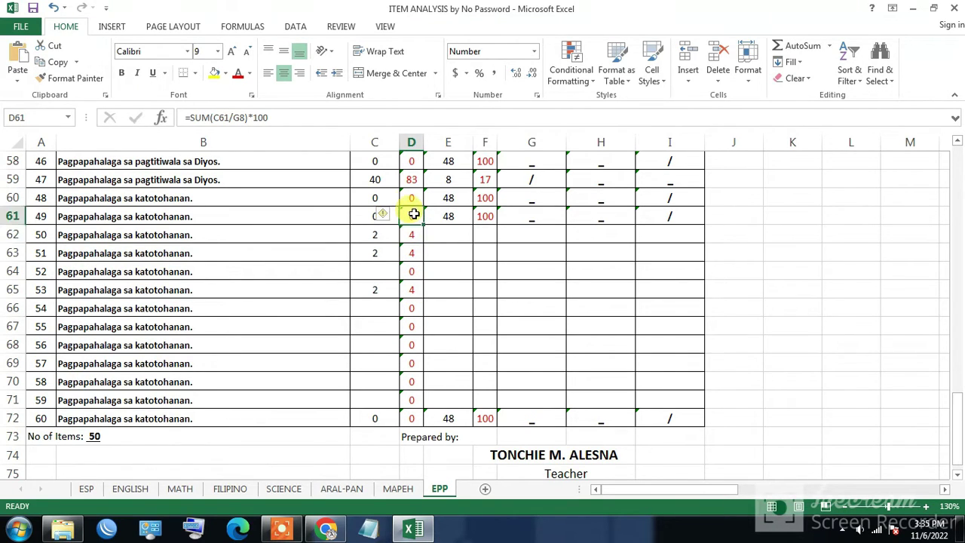
pyautogui.click(411, 198)
pyautogui.click(411, 253)
pyautogui.click(413, 308)
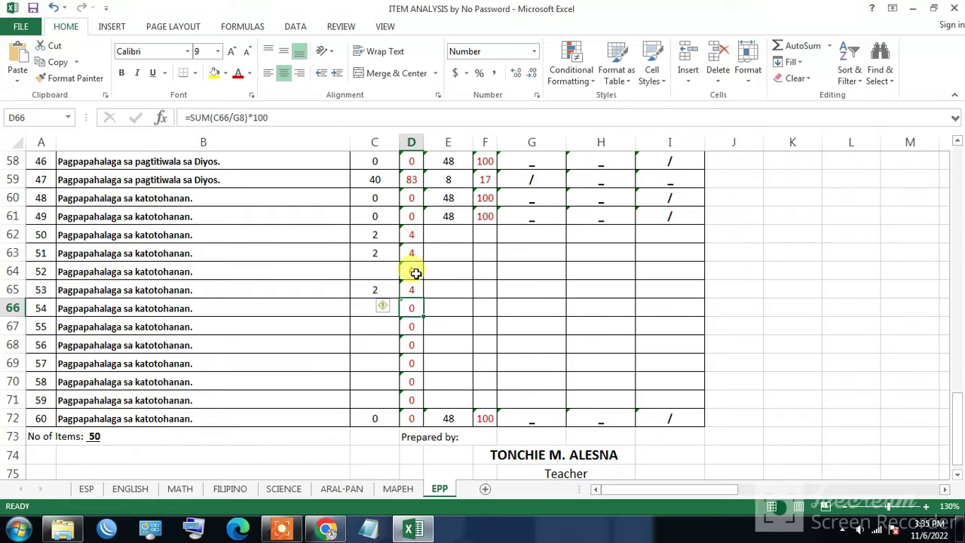
pyautogui.click(415, 273)
pyautogui.click(414, 235)
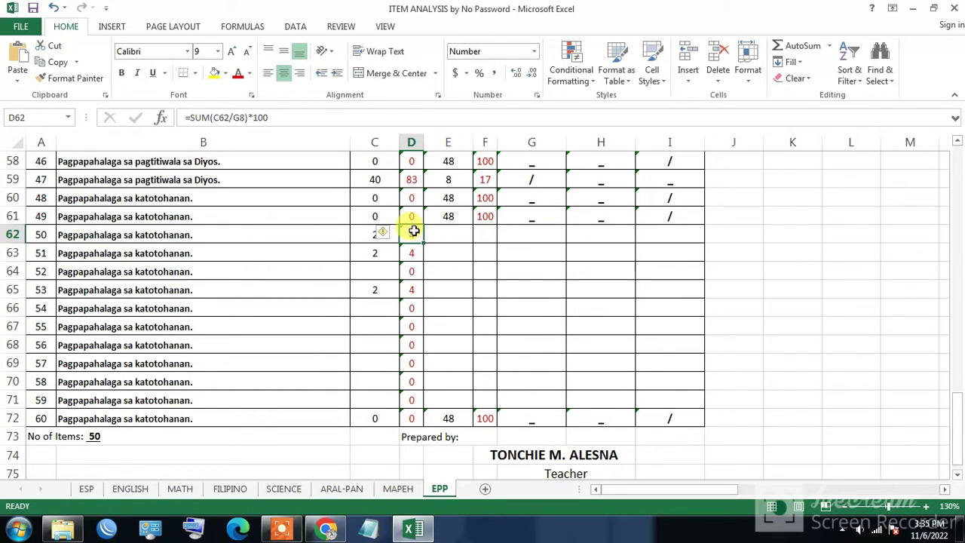
# Step: Examine the formulas of item 49 in D61 and E61 and of item 48 in E60, checking their references to G8
pyautogui.click(410, 216)
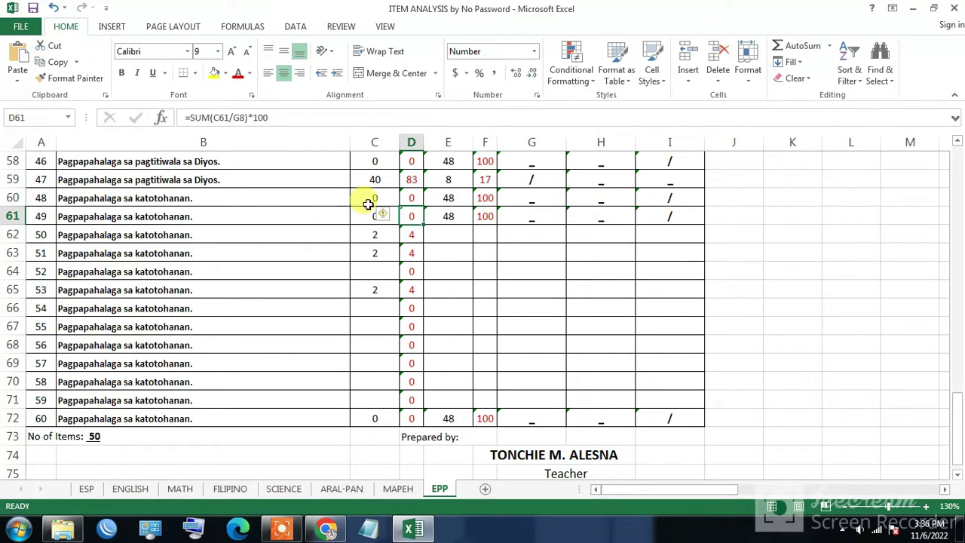
pyautogui.click(244, 119)
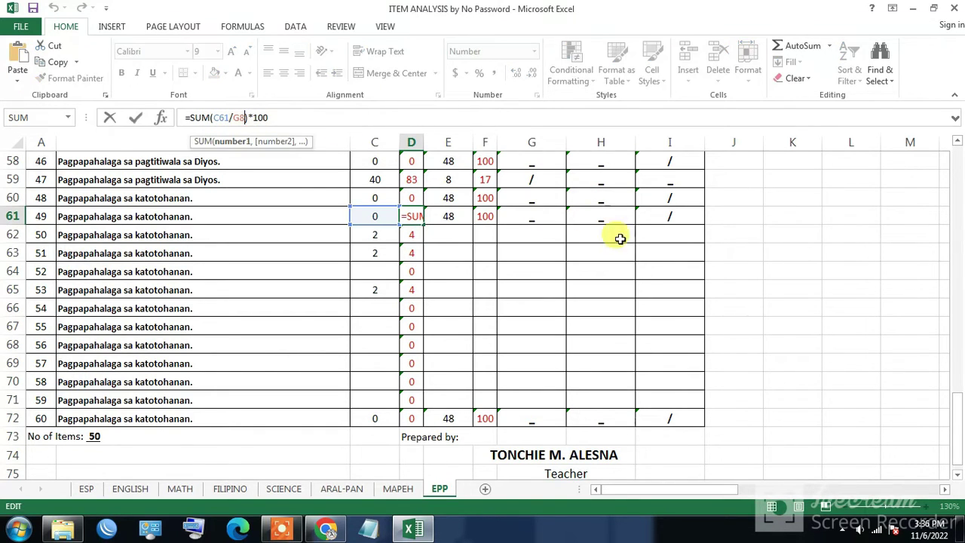
pyautogui.click(467, 289)
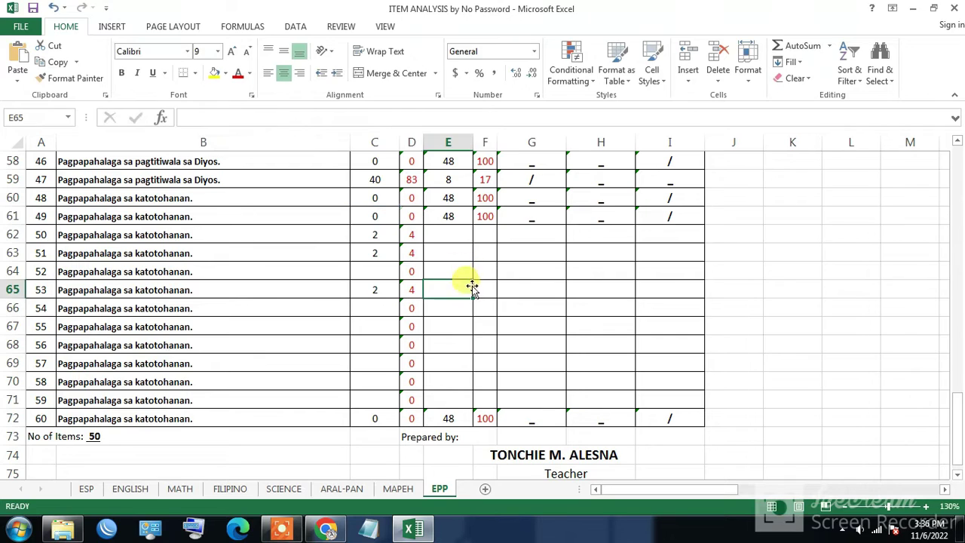
pyautogui.click(450, 216)
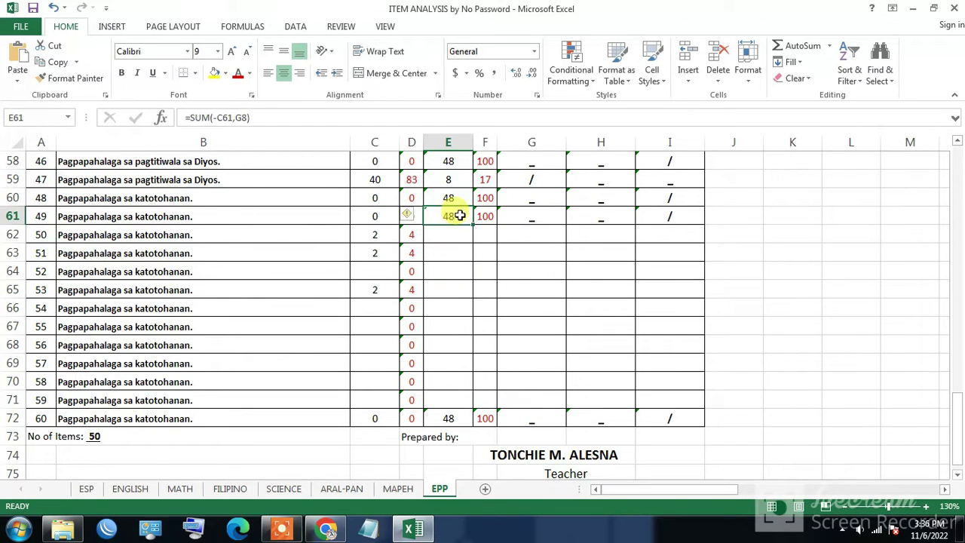
pyautogui.rightClick(460, 141)
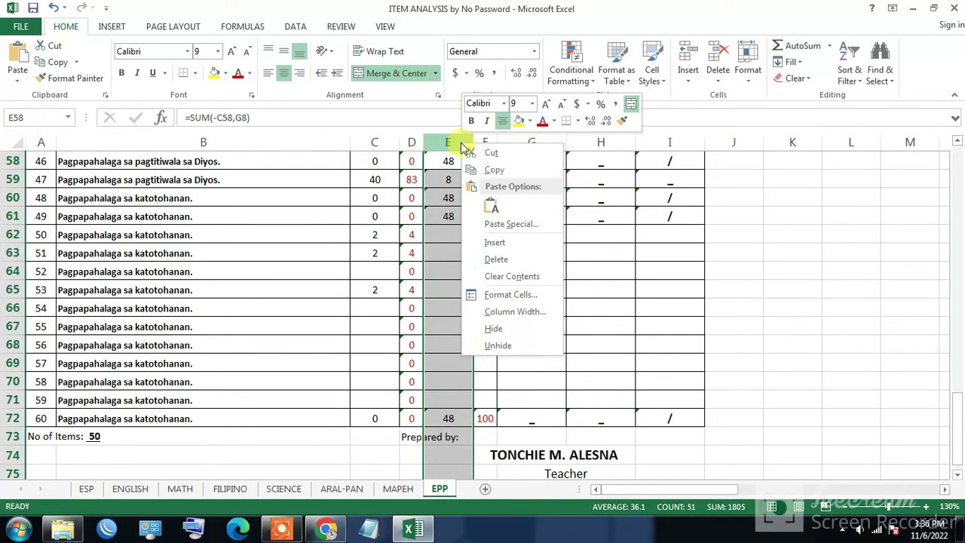
pyautogui.click(814, 286)
pyautogui.click(448, 238)
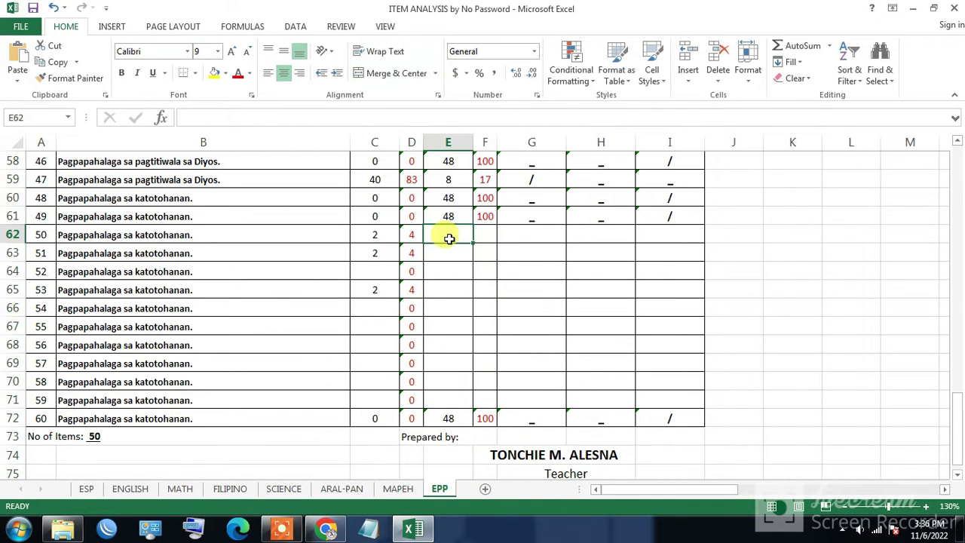
pyautogui.click(454, 220)
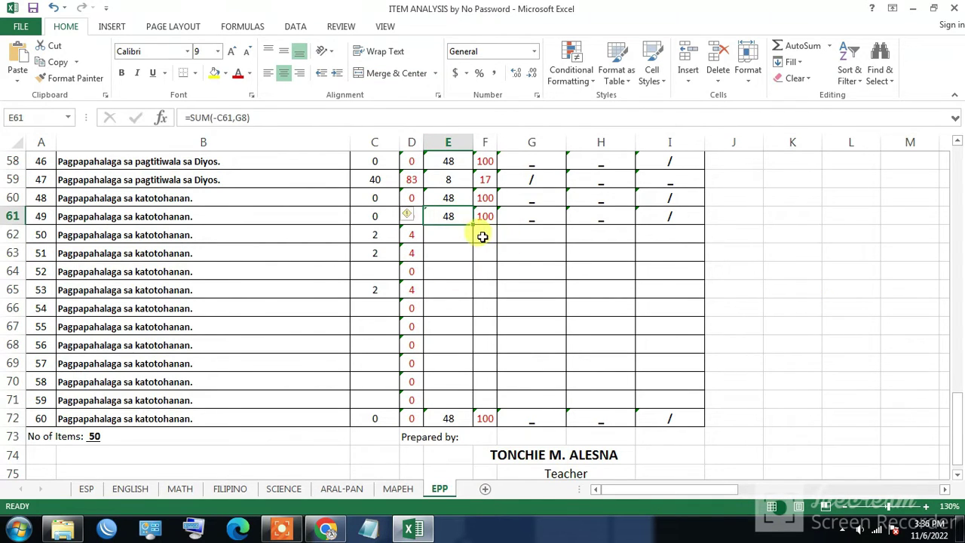
pyautogui.click(455, 230)
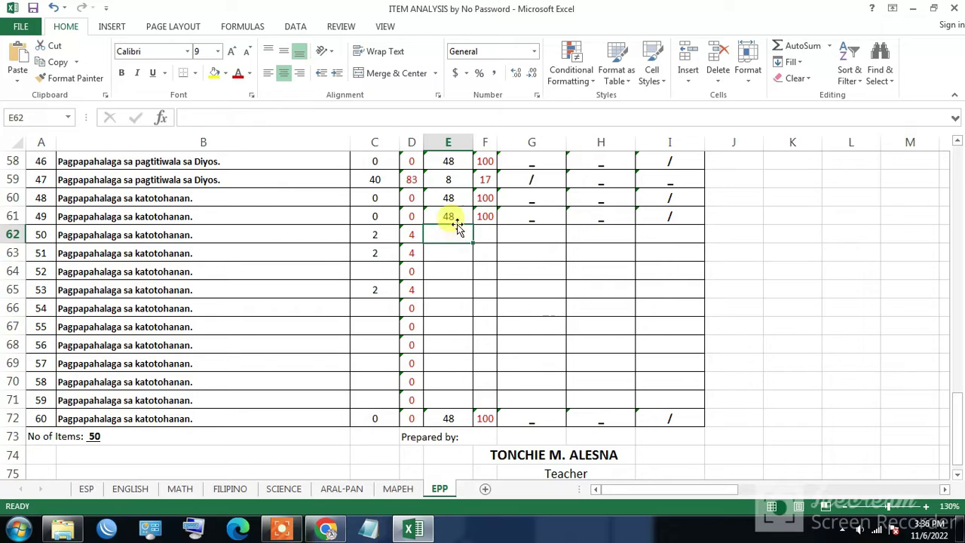
pyautogui.click(454, 218)
pyautogui.click(453, 199)
pyautogui.click(447, 216)
pyautogui.click(452, 198)
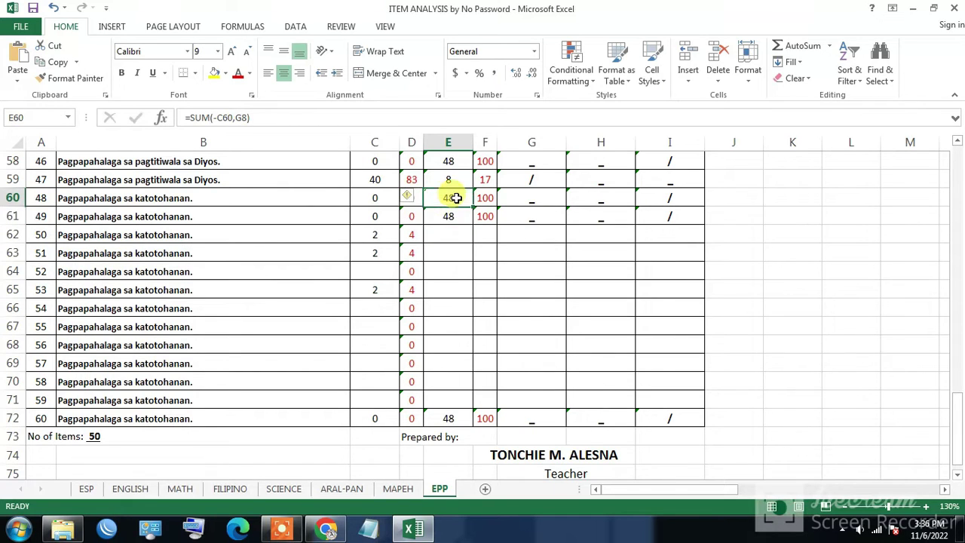
pyautogui.click(463, 245)
# Step: Fill the item 49 formula in E61 down column E through item 60 in E72
pyautogui.click(455, 216)
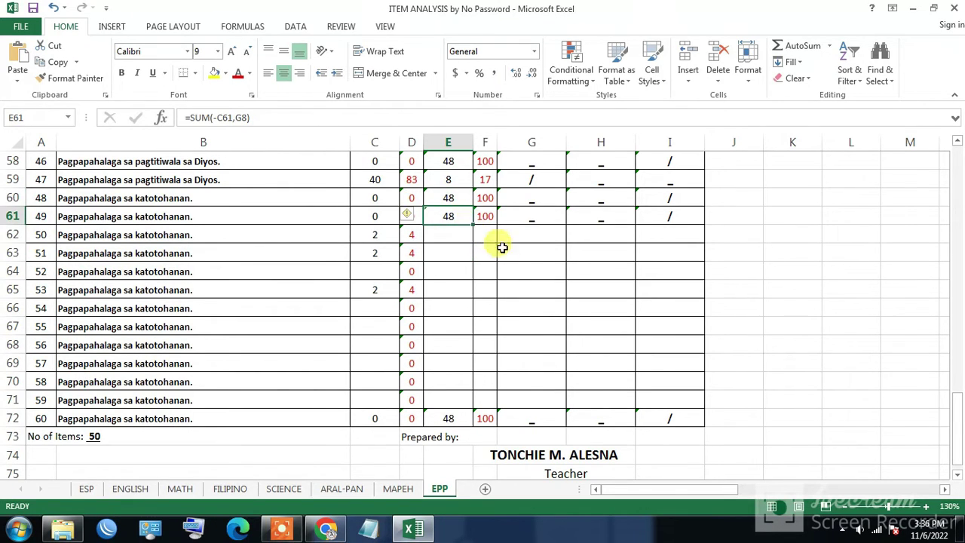
pyautogui.moveTo(472, 225); pyautogui.dragTo(454, 420)
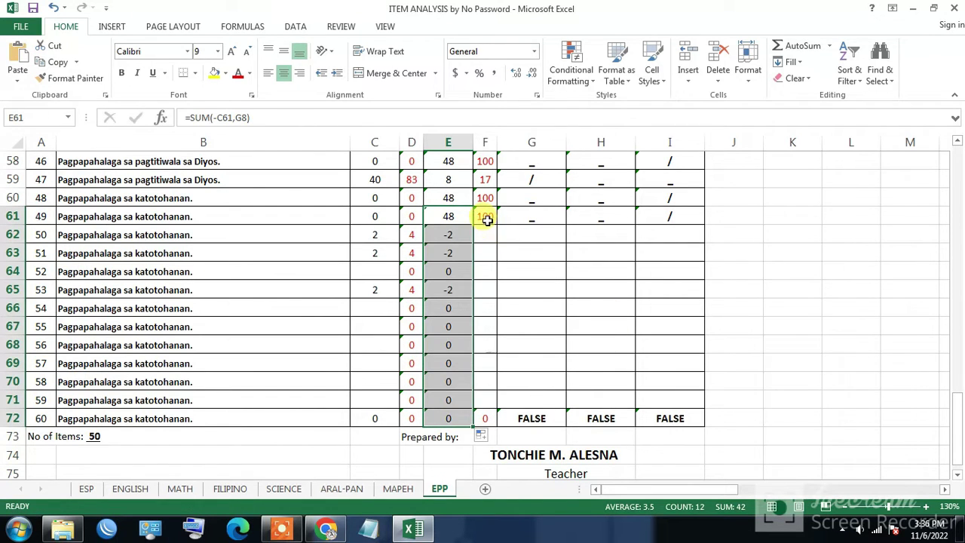
pyautogui.click(502, 272)
# Step: Compare the filled column E formulas, and change the second reference to G8 for items 50 and 51 in E62 and E63
pyautogui.click(448, 218)
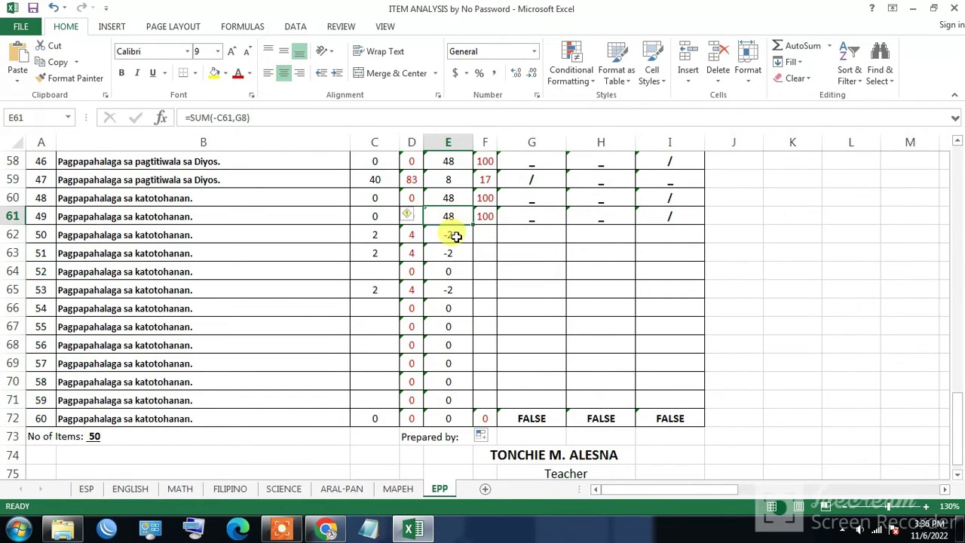
pyautogui.click(449, 196)
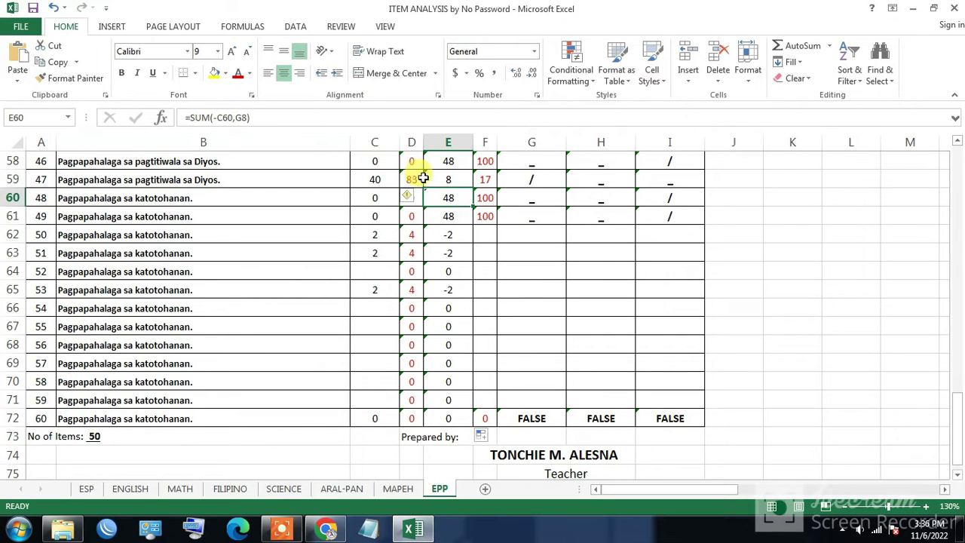
pyautogui.click(462, 216)
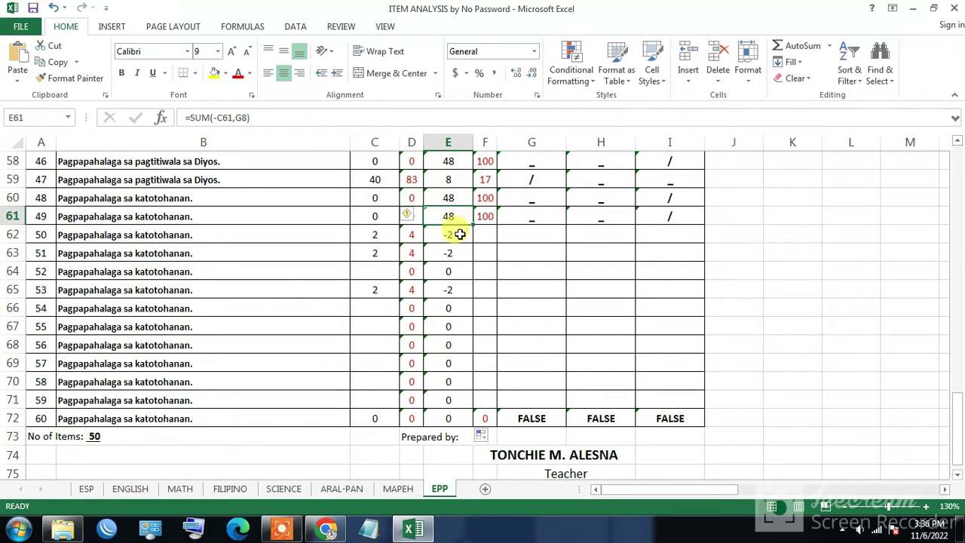
pyautogui.click(459, 235)
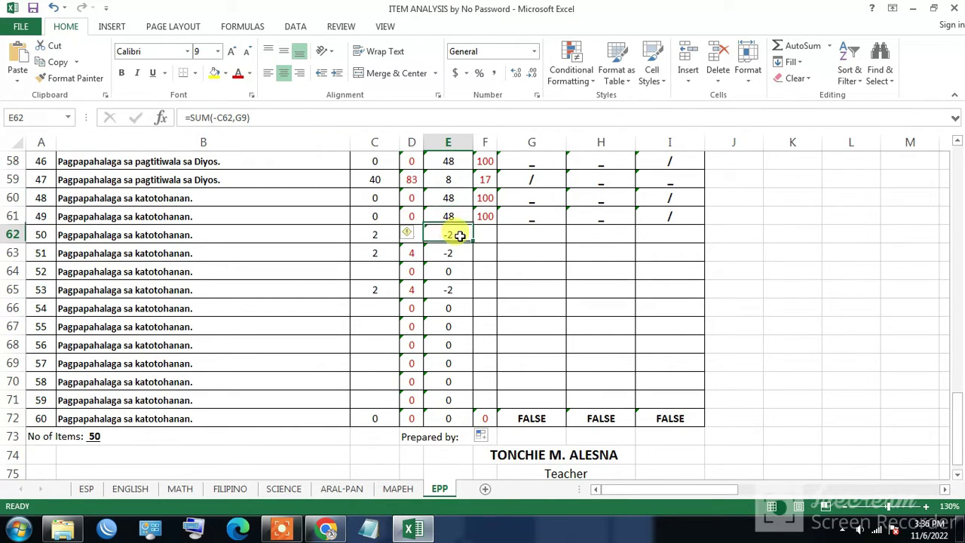
pyautogui.click(245, 119)
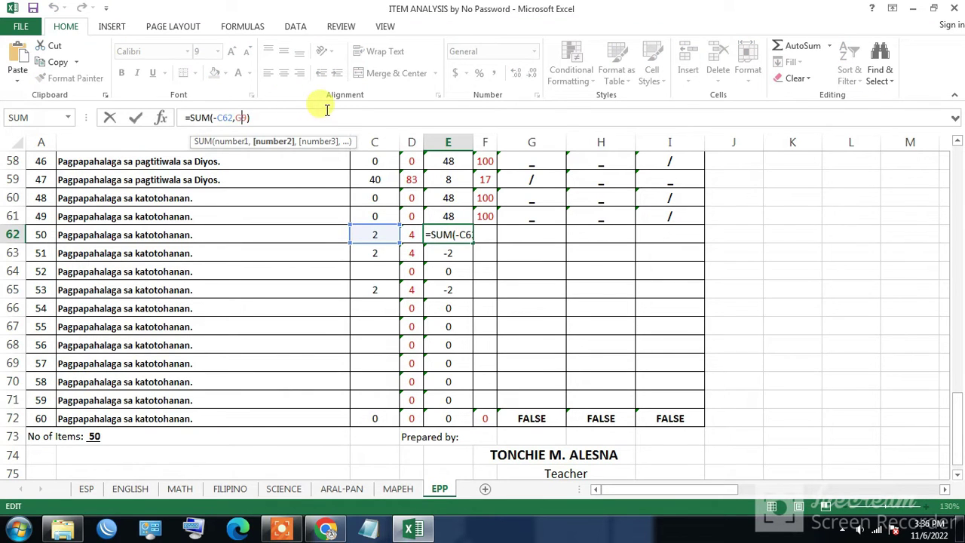
pyautogui.press('BackSpace')
pyautogui.write('8')
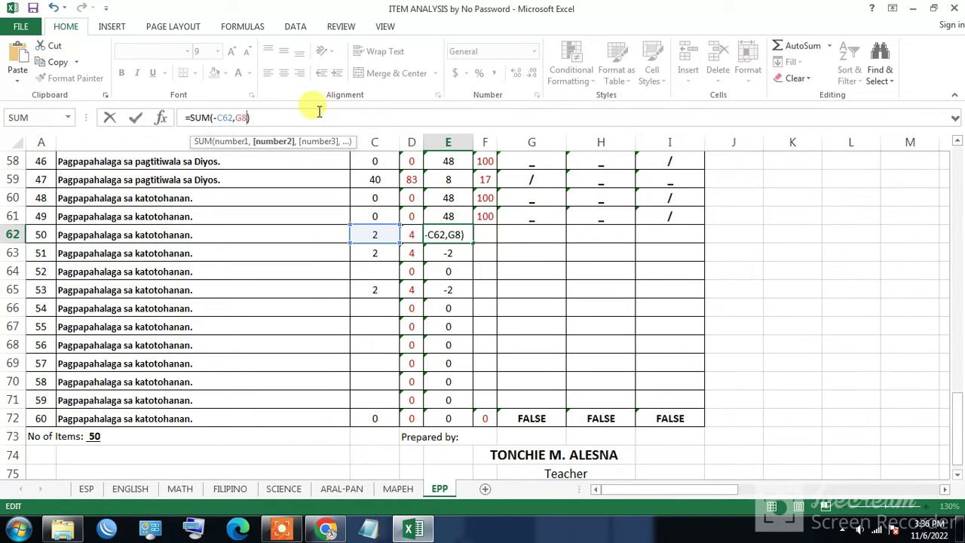
pyautogui.press('Return')
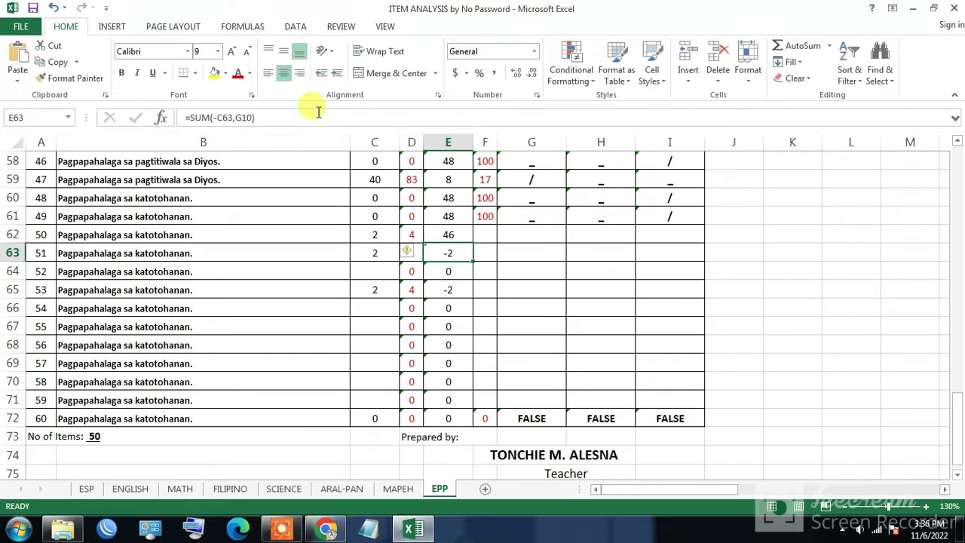
pyautogui.click(249, 119)
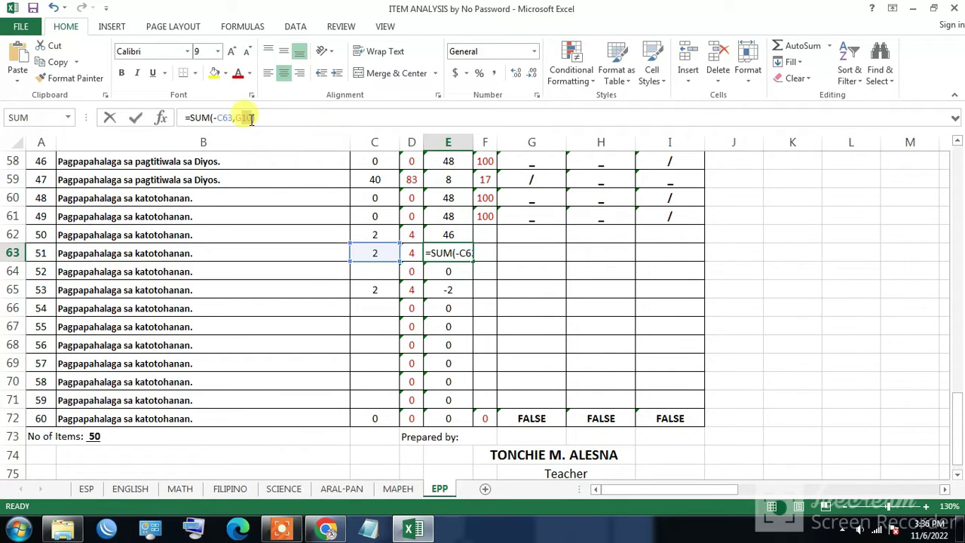
pyautogui.press('Return')
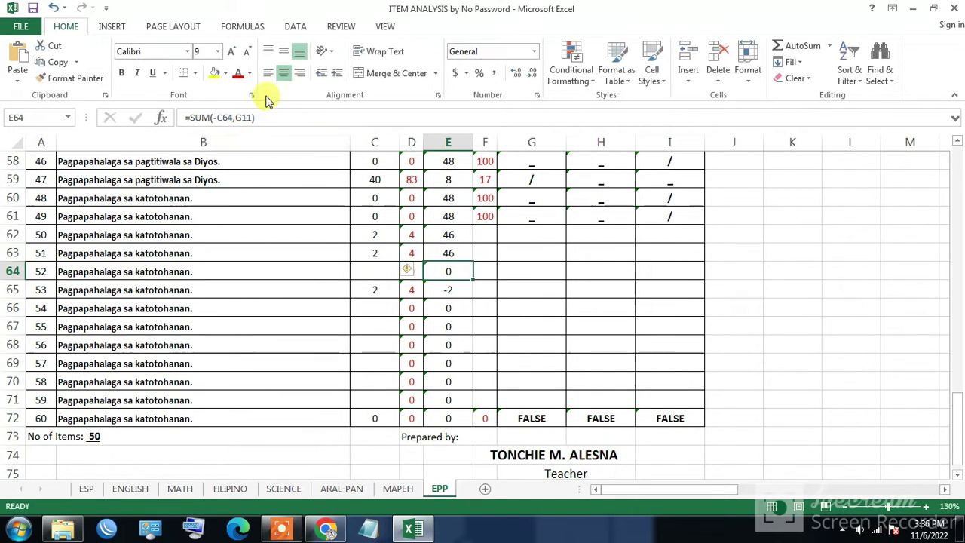
# Step: Set the second reference to G8 in the column E formulas of items 52 and 53 in E64 and E65
pyautogui.click(250, 117)
pyautogui.press('BackSpace')
pyautogui.press('BackSpace')
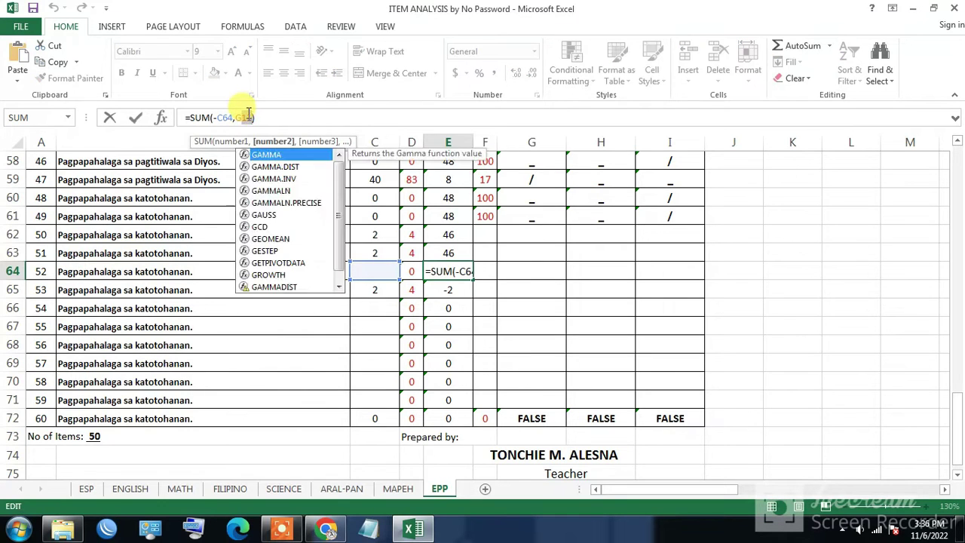
pyautogui.write('8')
pyautogui.press('Return')
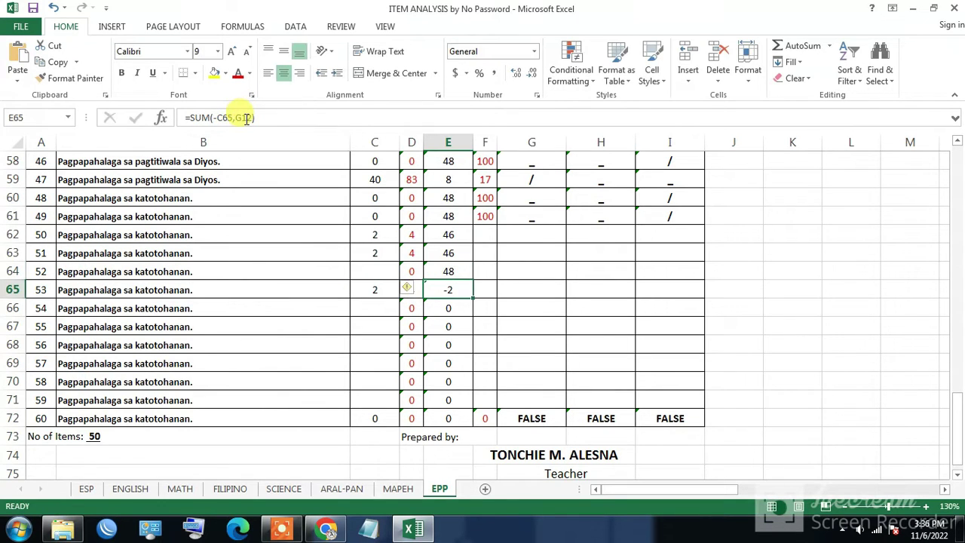
pyautogui.click(249, 117)
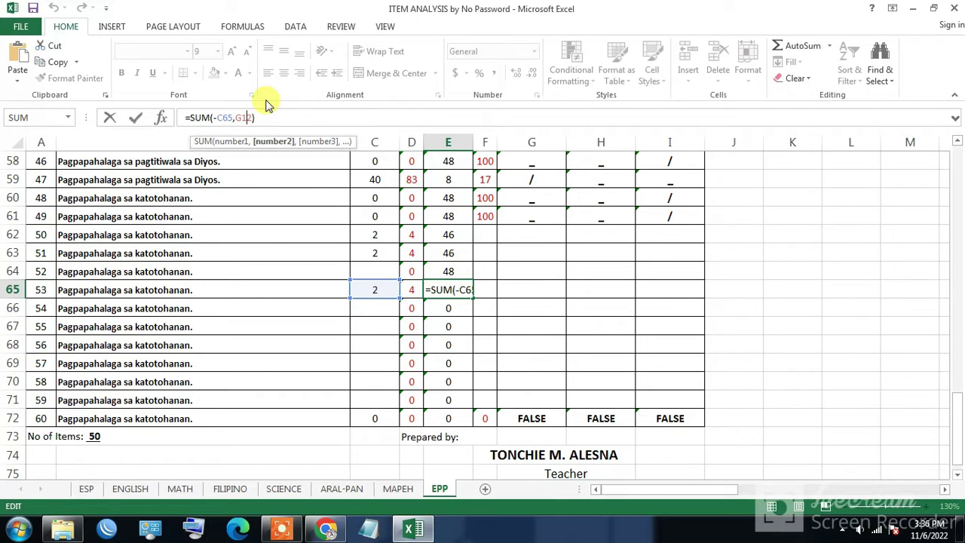
pyautogui.press('BackSpace')
pyautogui.press('BackSpace')
pyautogui.write('13')
pyautogui.press('Return')
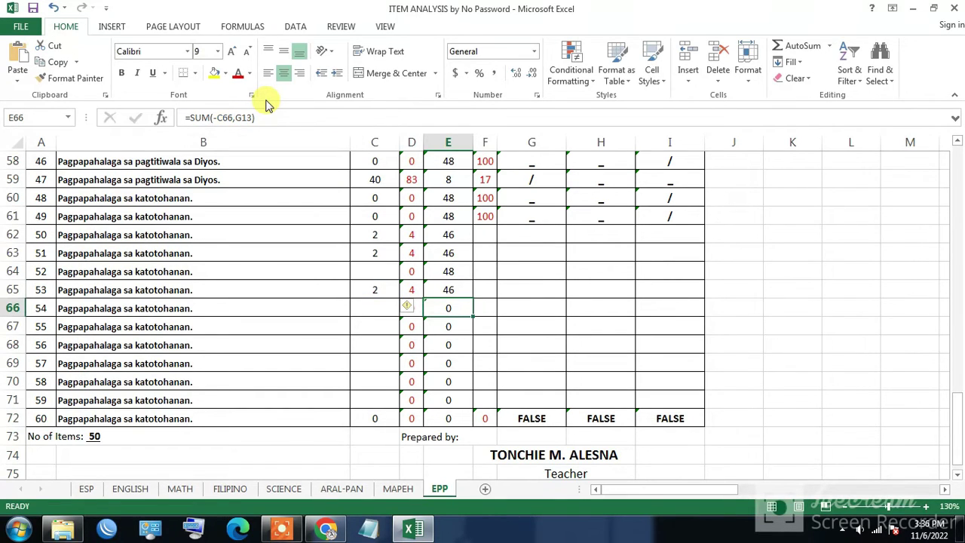
# Step: Make the column E formulas of items 54 and 55 in E66 and E67 use G8 as the second SUM argument
pyautogui.click(247, 117)
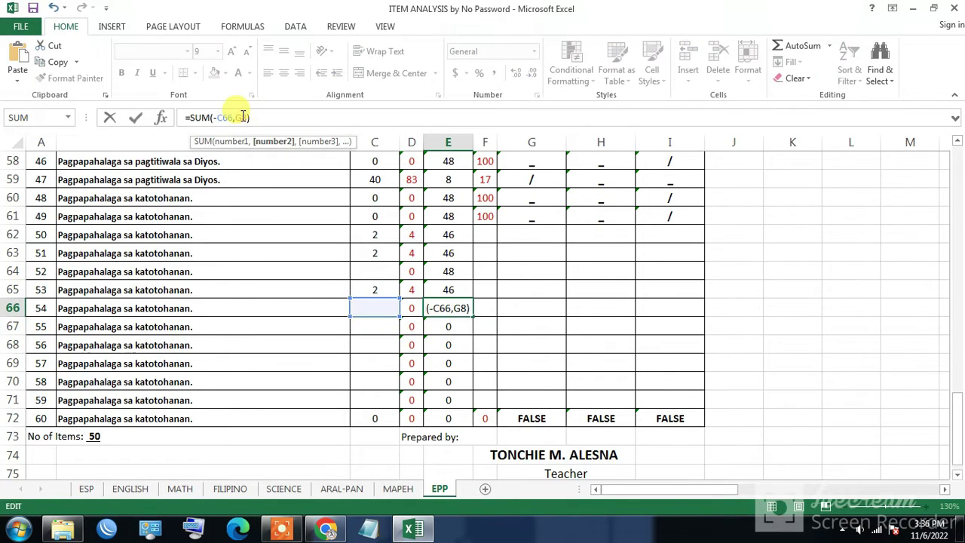
pyautogui.press('Return')
pyautogui.click(245, 120)
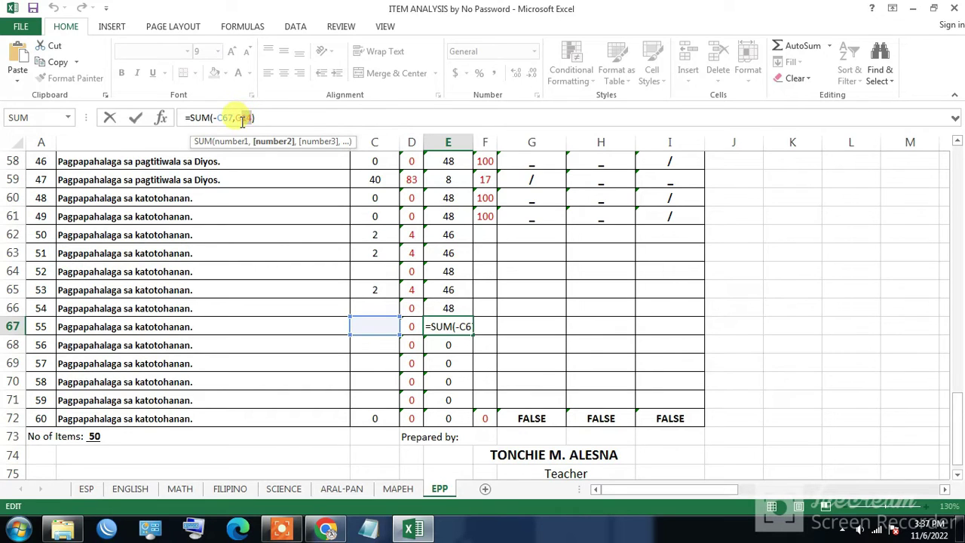
pyautogui.press('Return')
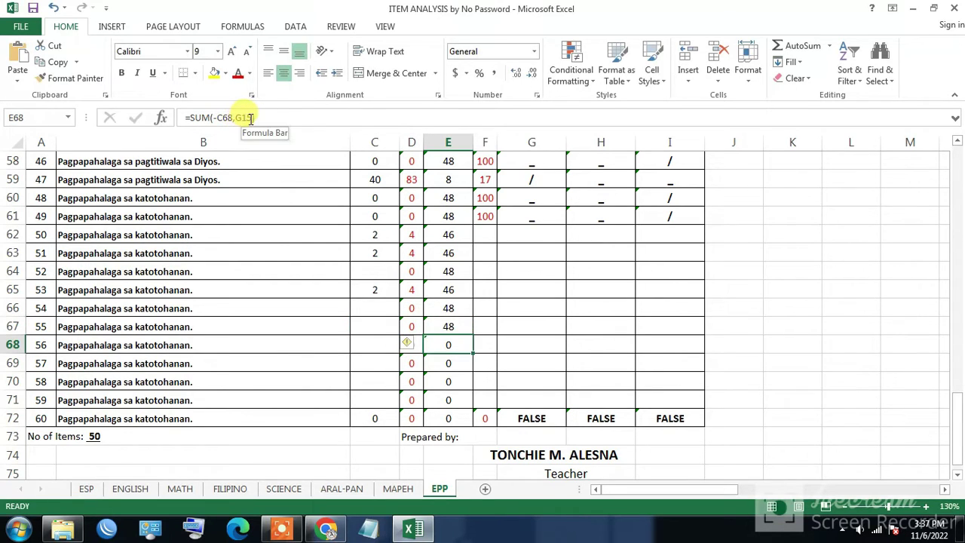
# Step: Replace the second reference with G8 in the SUM formulas of items 56 and 57 in E68 and E69
pyautogui.click(251, 118)
pyautogui.press('Return')
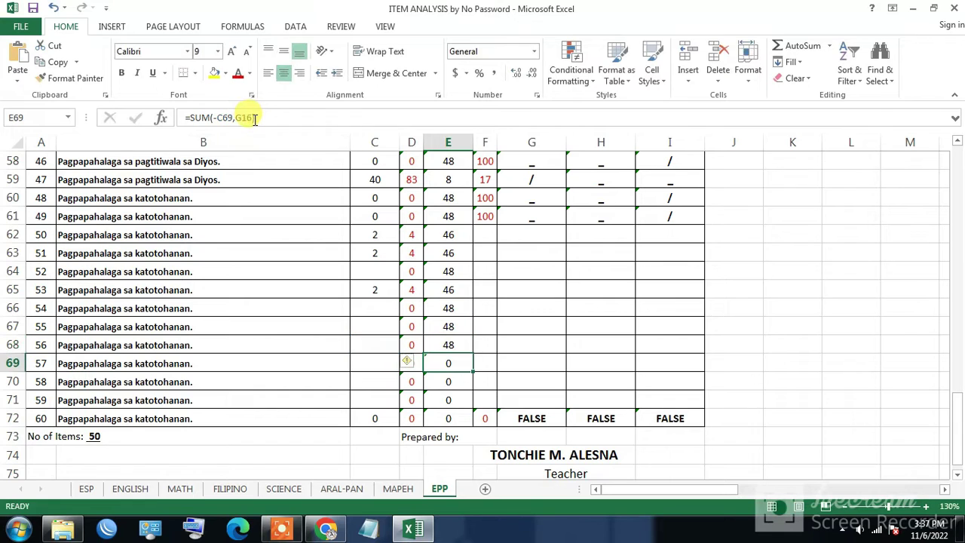
pyautogui.click(251, 118)
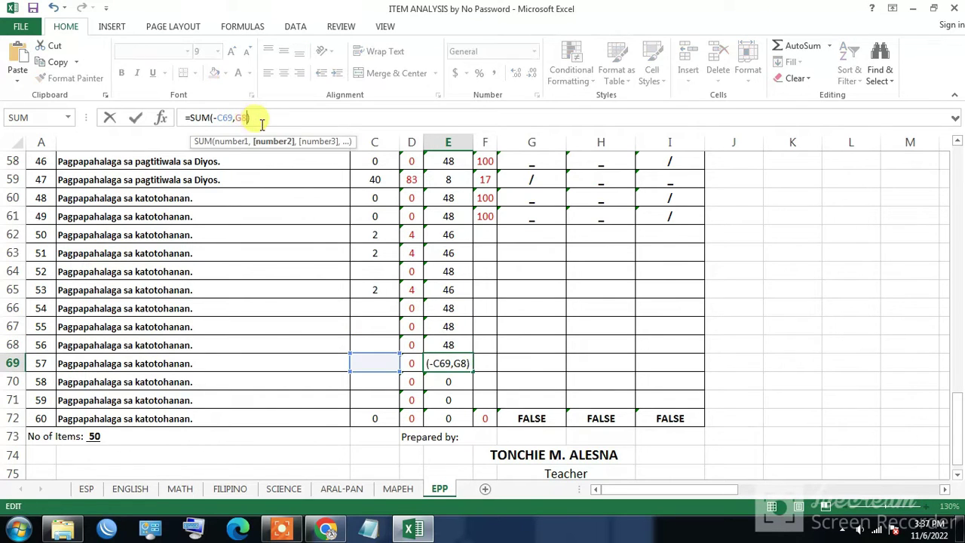
pyautogui.press('Return')
# Step: Correct the item 58 formula in E70 to =SUM(-C70,G8)
pyautogui.click(251, 118)
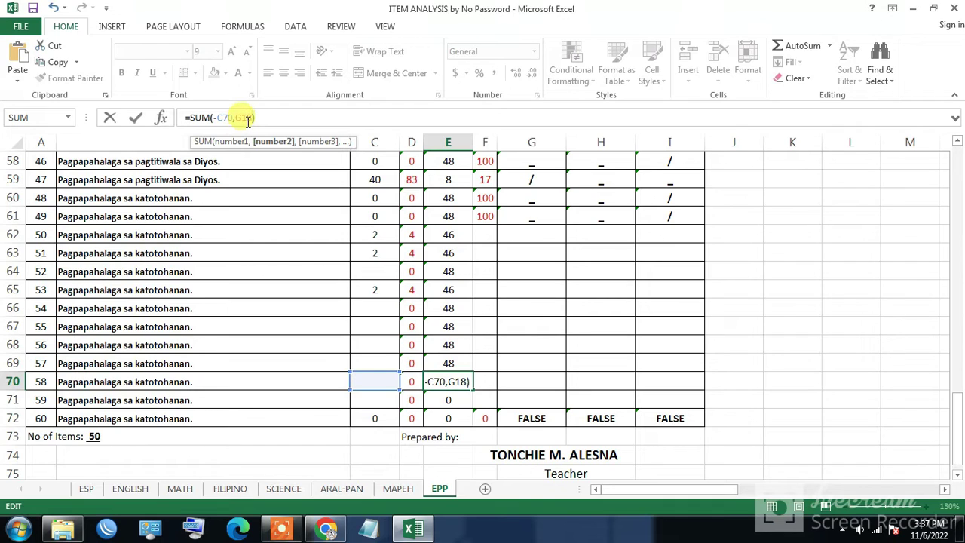
pyautogui.press('BackSpace')
pyautogui.press('BackSpace')
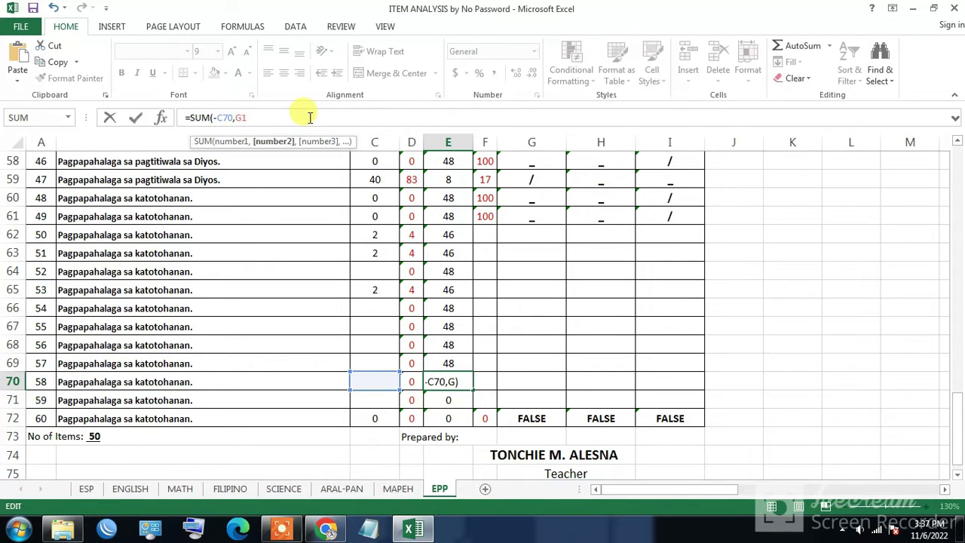
pyautogui.press('BackSpace')
pyautogui.write('8')
pyautogui.press('Return')
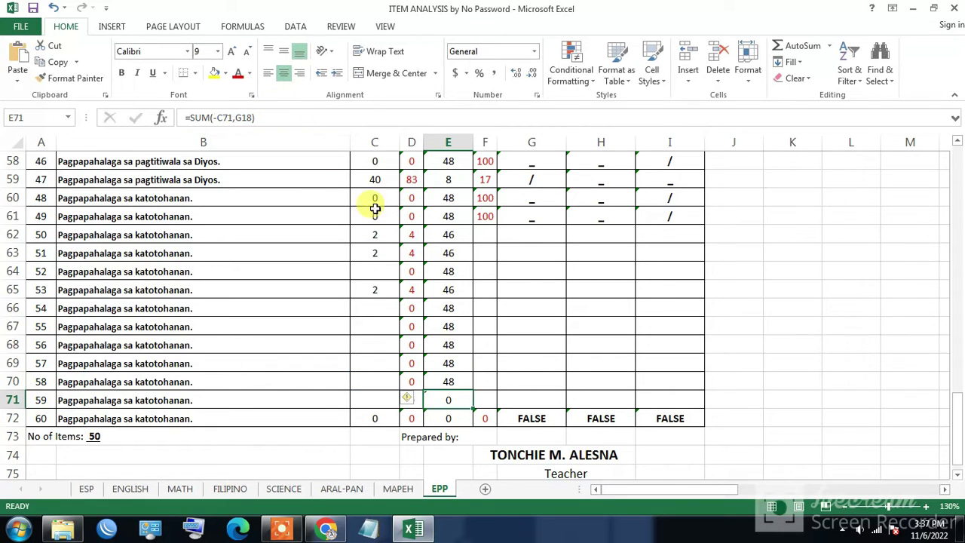
# Step: Replace the second reference with G8 in the item 59 SUM formula in E71
pyautogui.click(458, 386)
pyautogui.click(450, 400)
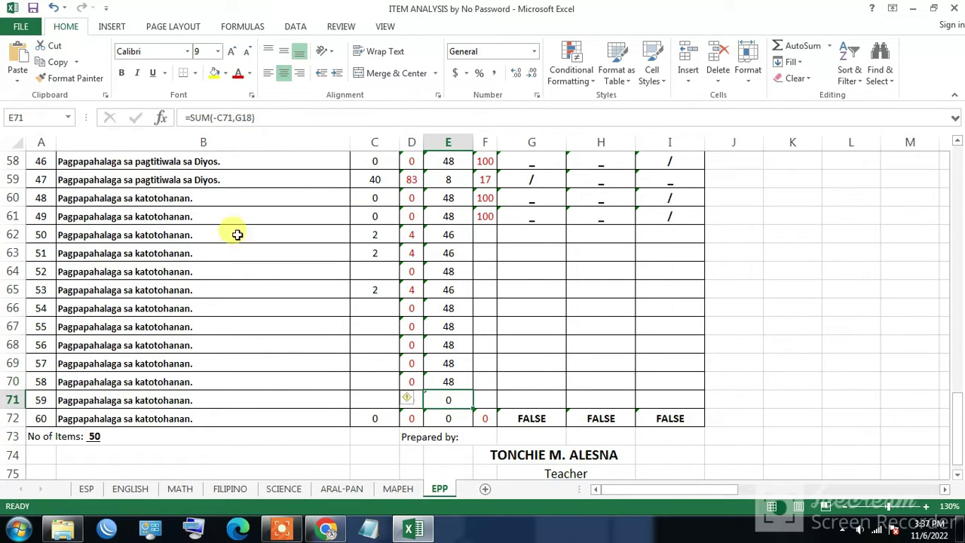
pyautogui.click(253, 118)
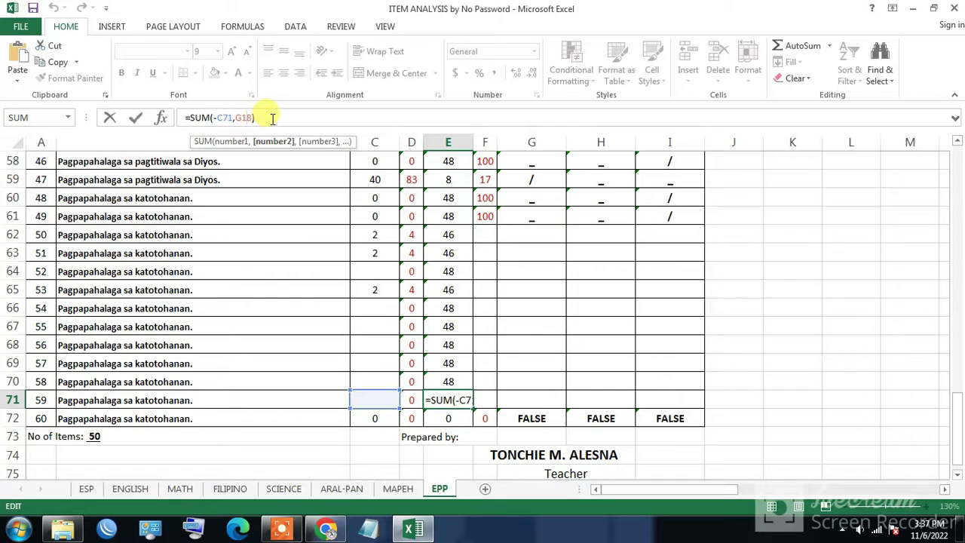
pyautogui.press('BackSpace')
pyautogui.press('BackSpace')
pyautogui.write('9')
pyautogui.press('Return')
# Step: Correct the item 60 formula in E72 to =SUM(-C72,G8)
pyautogui.click(253, 118)
pyautogui.press('BackSpace')
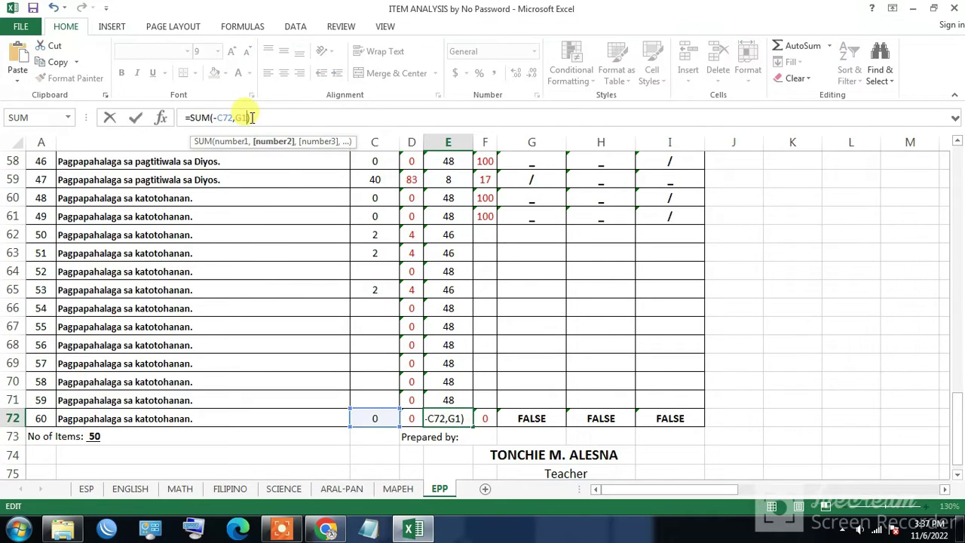
pyautogui.press('BackSpace')
pyautogui.write('20')
pyautogui.press('Return')
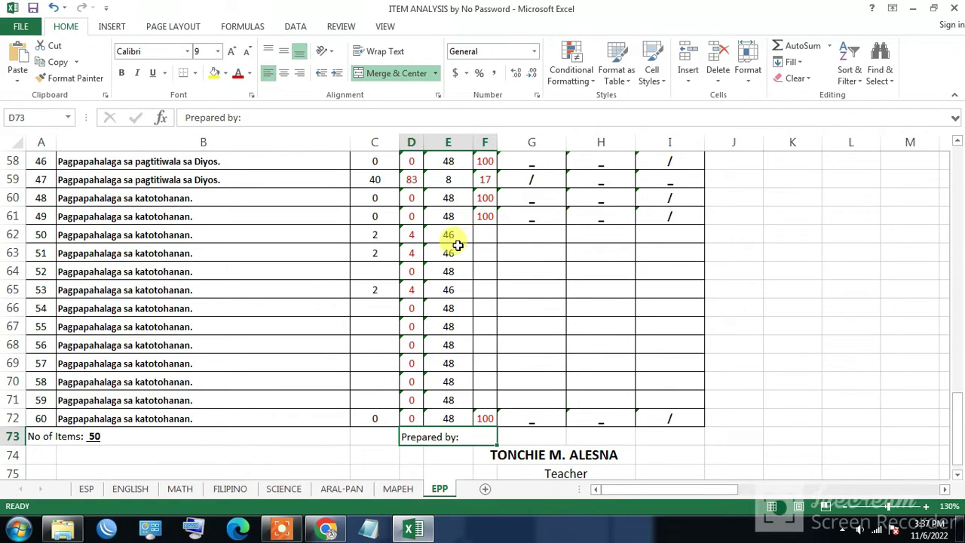
# Step: Fill the percentage formula from F61 down column F through item 60 in F72
pyautogui.click(484, 218)
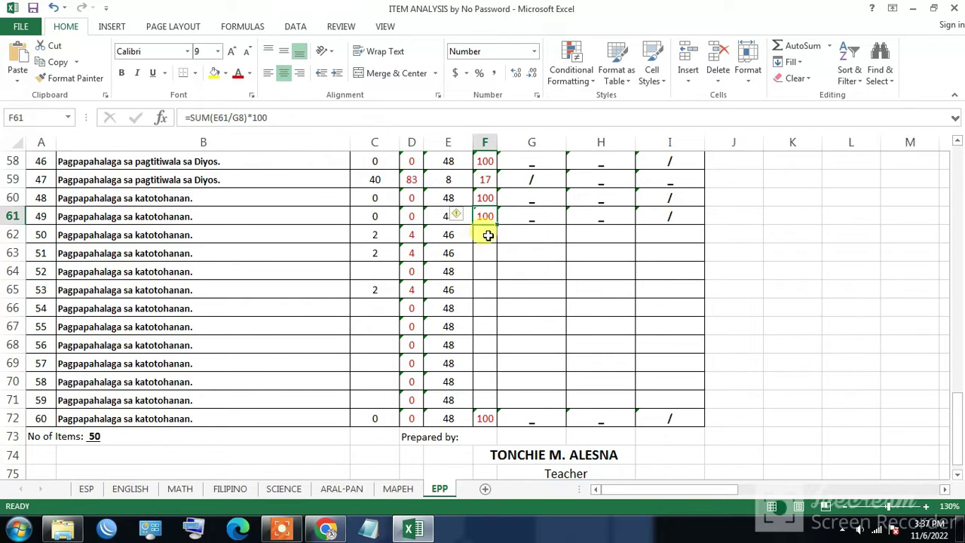
pyautogui.click(489, 230)
pyautogui.click(488, 218)
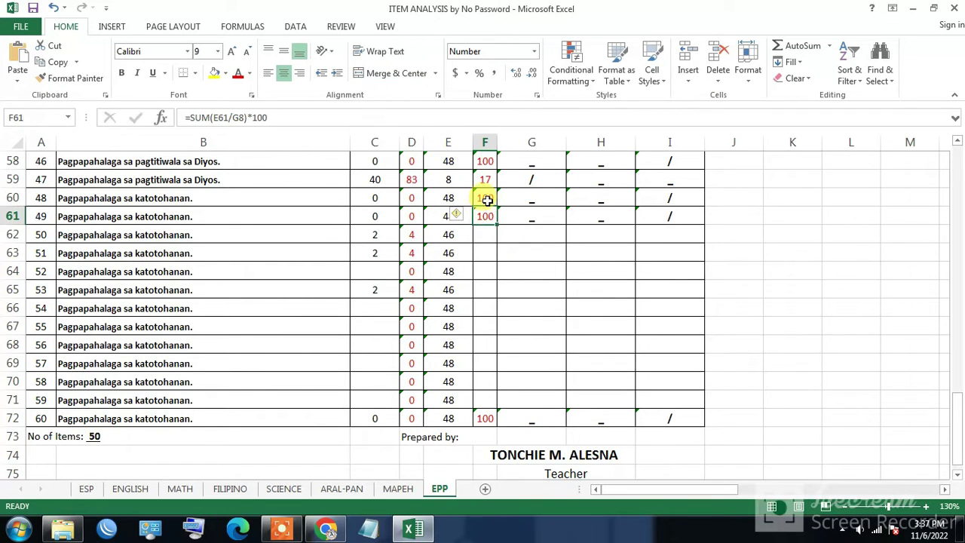
pyautogui.moveTo(497, 223); pyautogui.dragTo(487, 423)
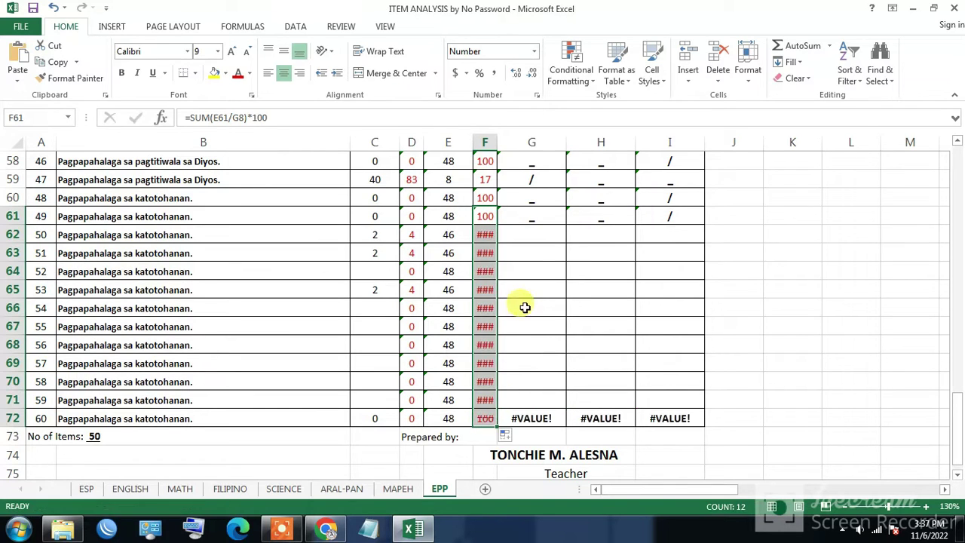
# Step: Check the copied column F formulas and correct the item 50 formula in F62 to =SUM(E62/G8)*100
pyautogui.click(488, 219)
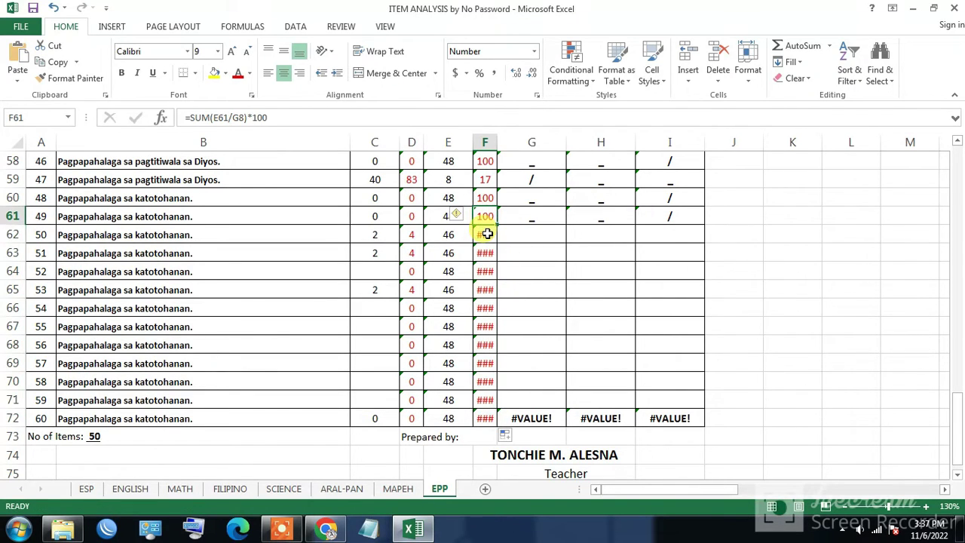
pyautogui.click(488, 234)
pyautogui.click(489, 251)
pyautogui.click(488, 270)
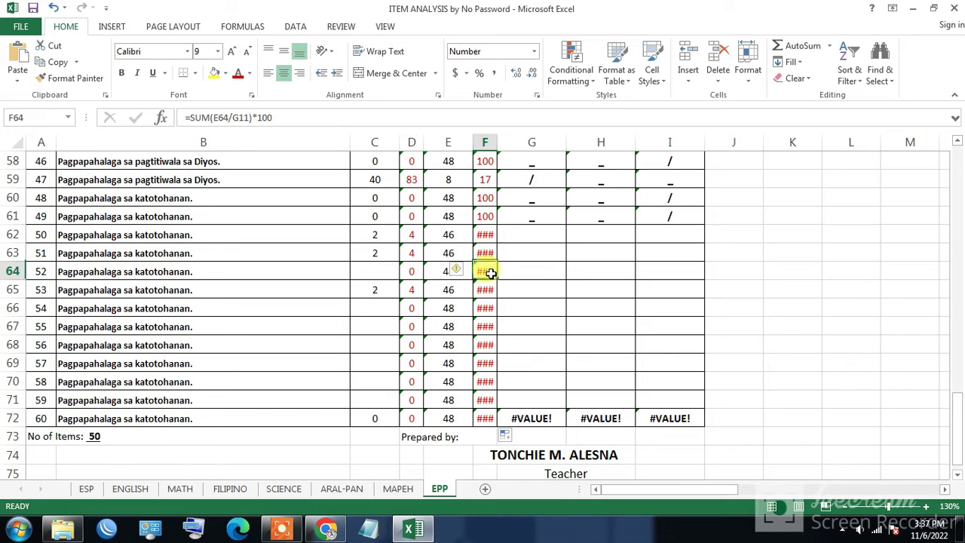
pyautogui.click(490, 235)
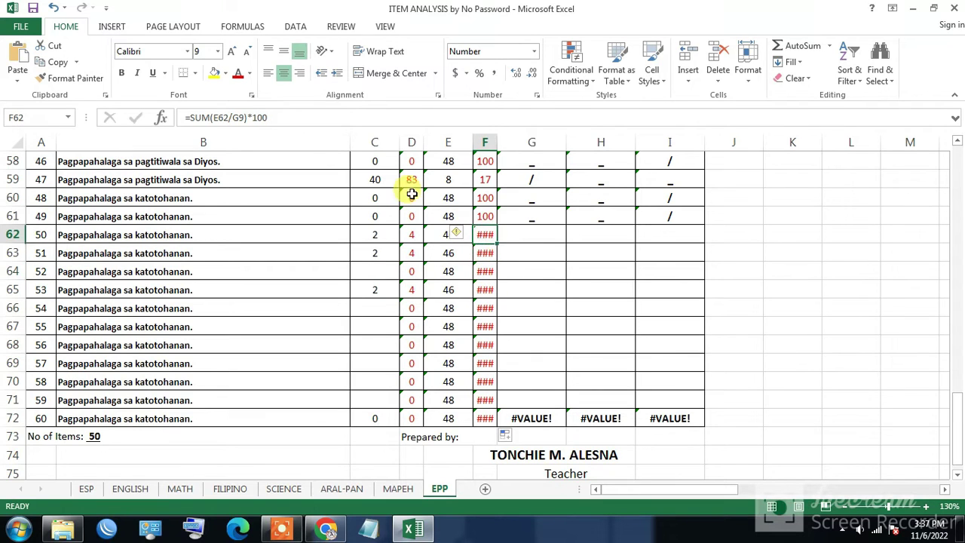
pyautogui.click(241, 117)
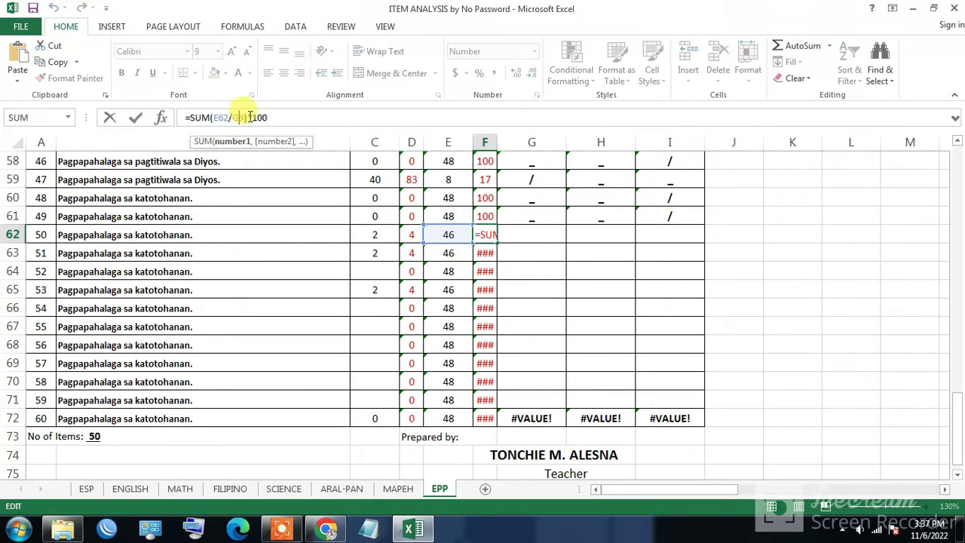
pyautogui.press('BackSpace')
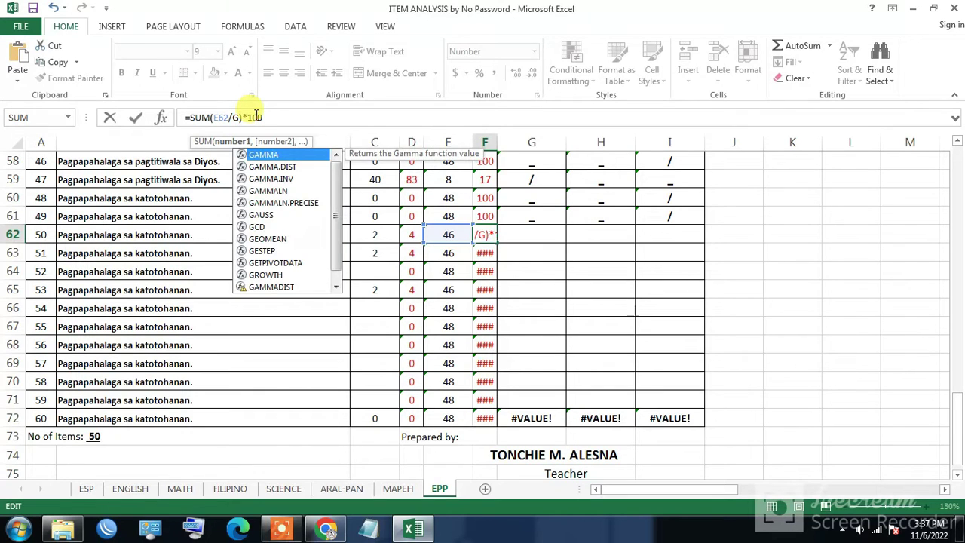
pyautogui.write('10')
pyautogui.press('Return')
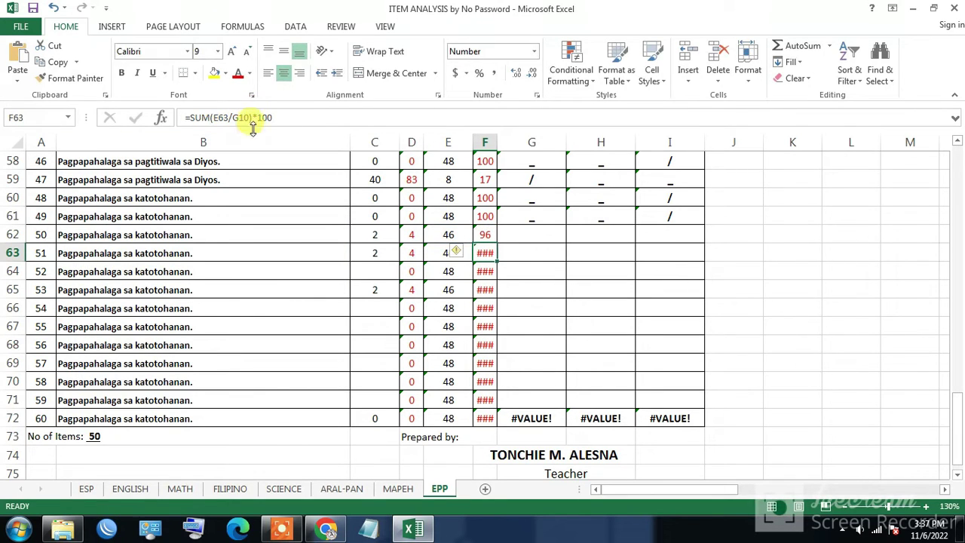
# Step: Set the divisor to G8 in the column F formulas of items 51 to 53 in F63 through F65
pyautogui.click(241, 118)
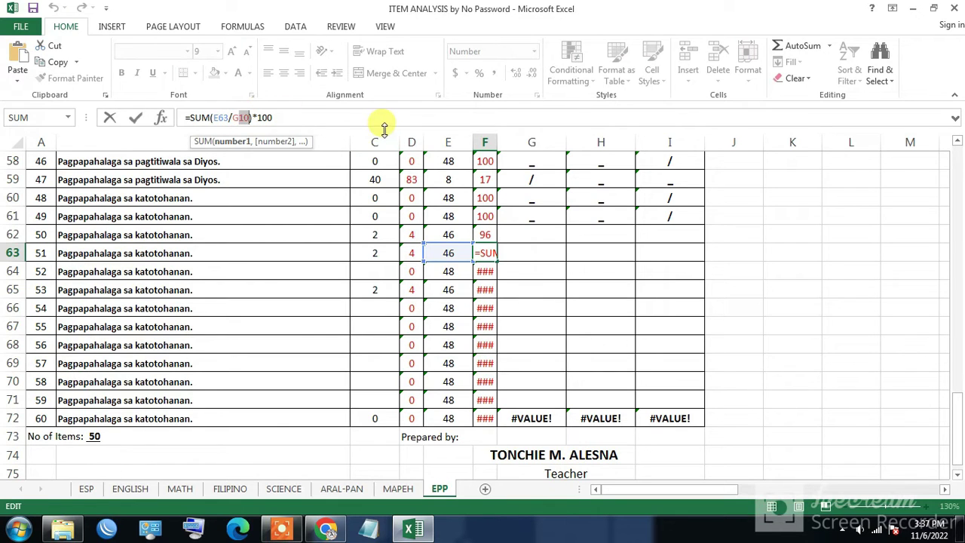
pyautogui.press('Return')
pyautogui.click(238, 118)
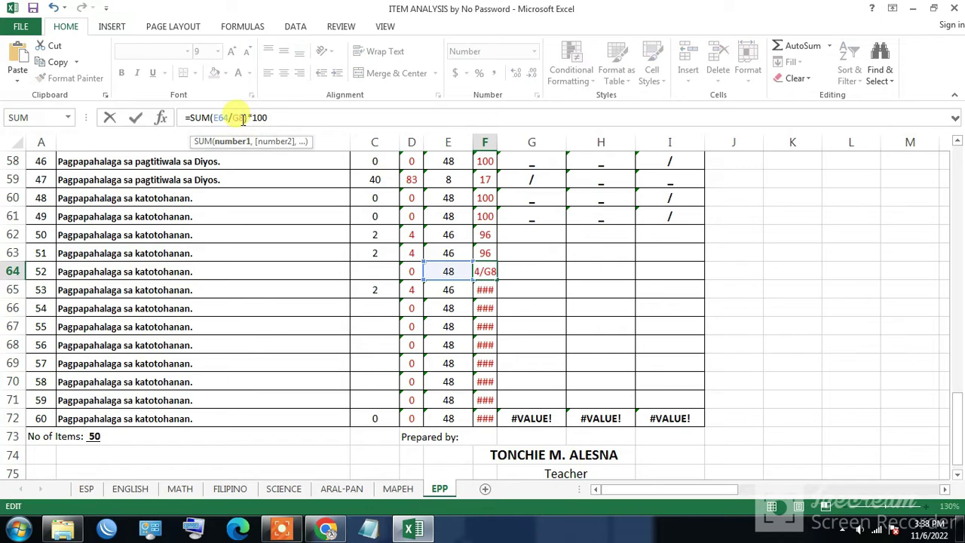
pyautogui.press('Return')
pyautogui.click(242, 118)
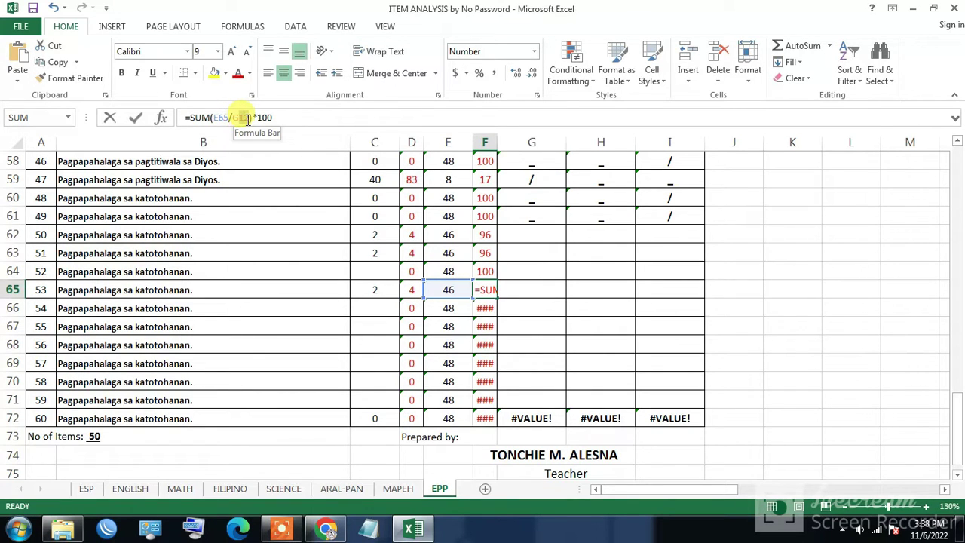
pyautogui.press('Return')
# Step: Make the percentage formulas of items 54 to 56 in F66 through F68 divide by G8
pyautogui.click(242, 118)
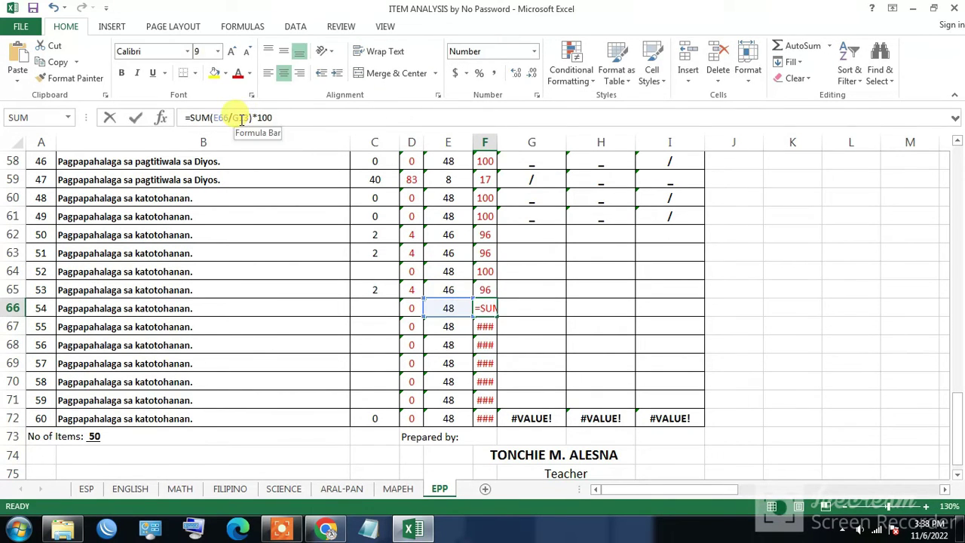
pyautogui.press('Return')
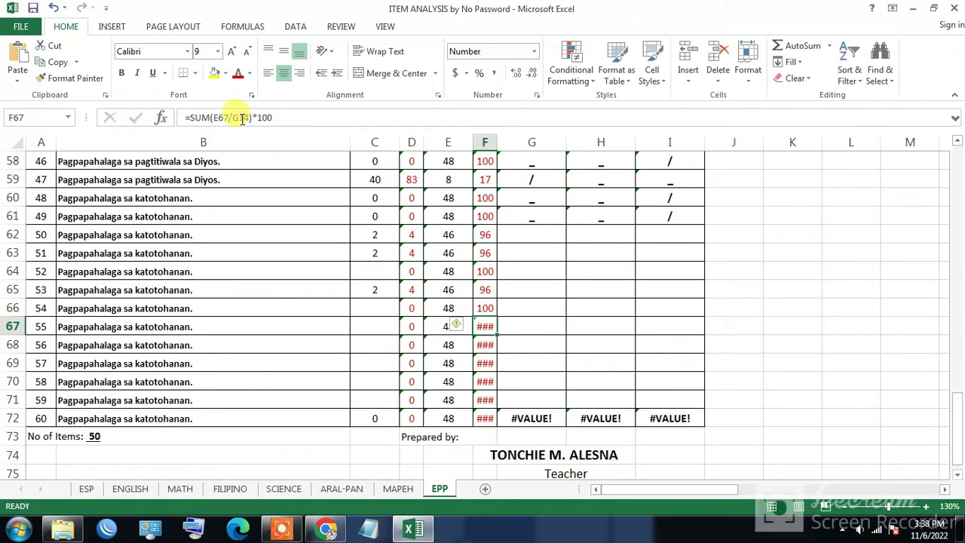
pyautogui.click(242, 118)
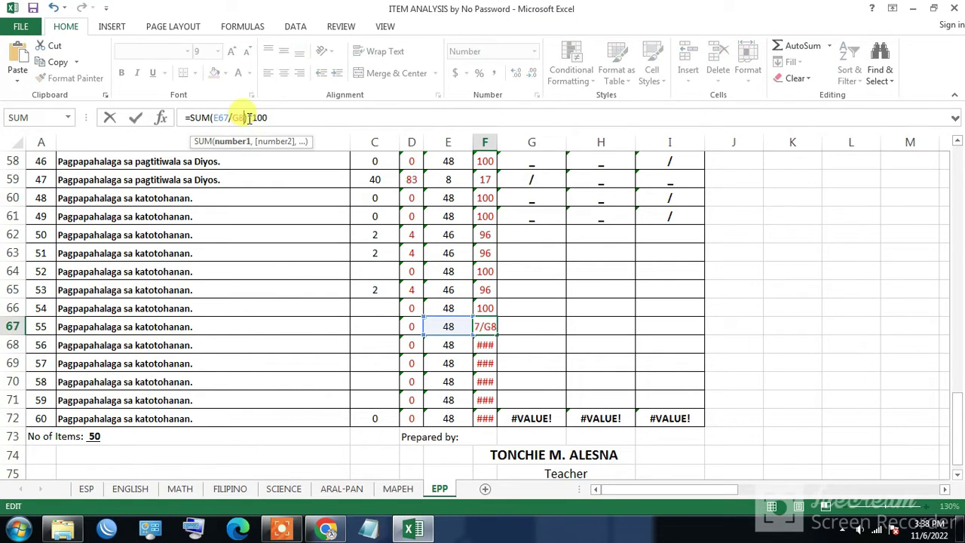
pyautogui.press('Return')
pyautogui.click(243, 118)
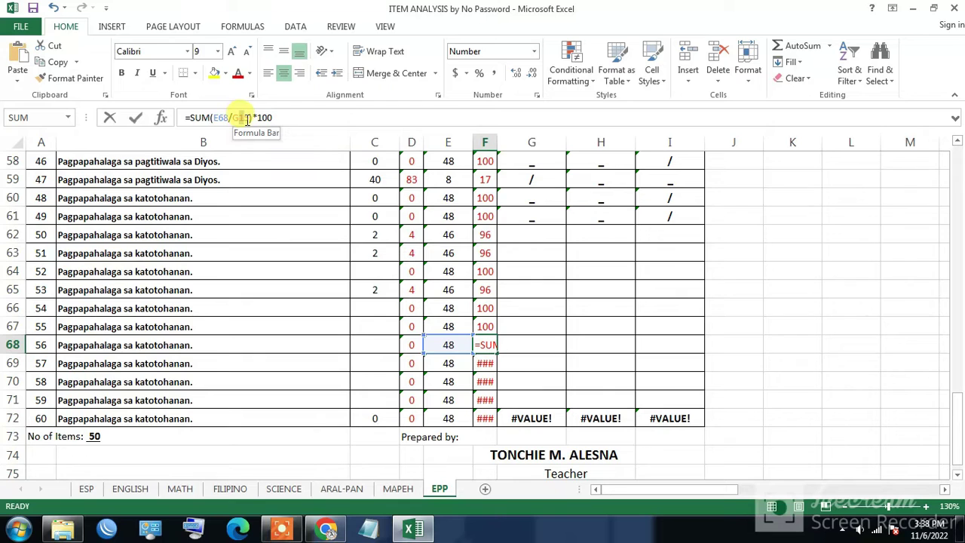
pyautogui.press('Return')
# Step: Replace the divisor with G8 in the formulas of items 57 and 58 in F69 and F70
pyautogui.click(245, 119)
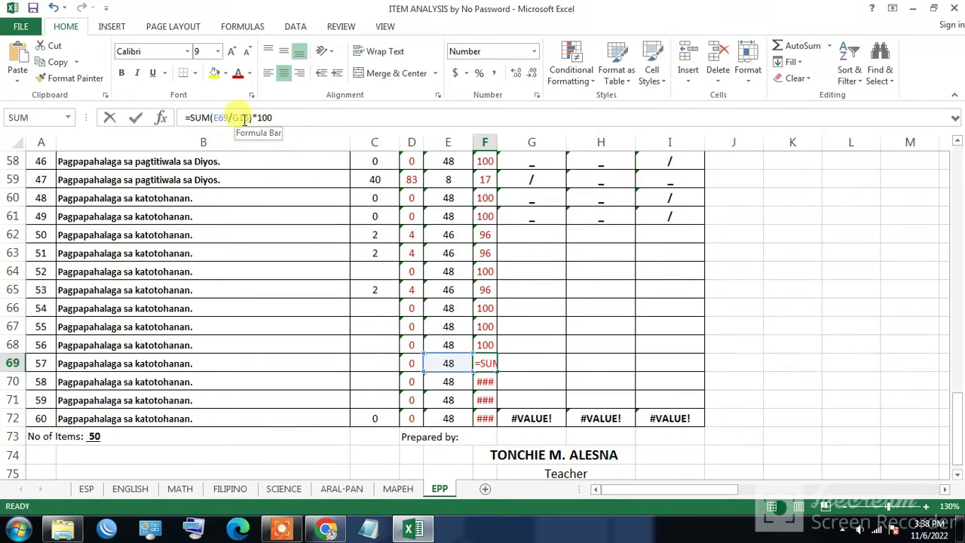
pyautogui.press('BackSpace')
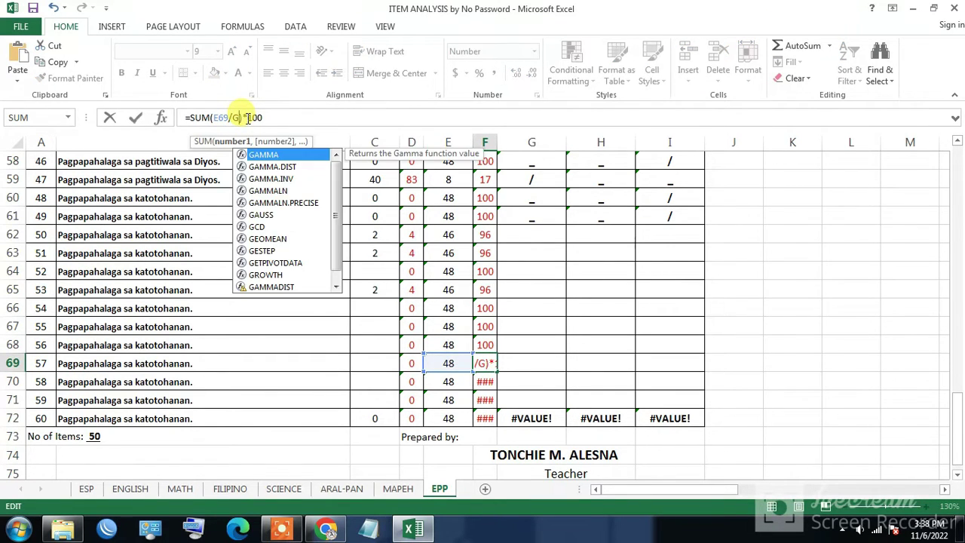
pyautogui.write('1')
pyautogui.press('Return')
pyautogui.click(242, 119)
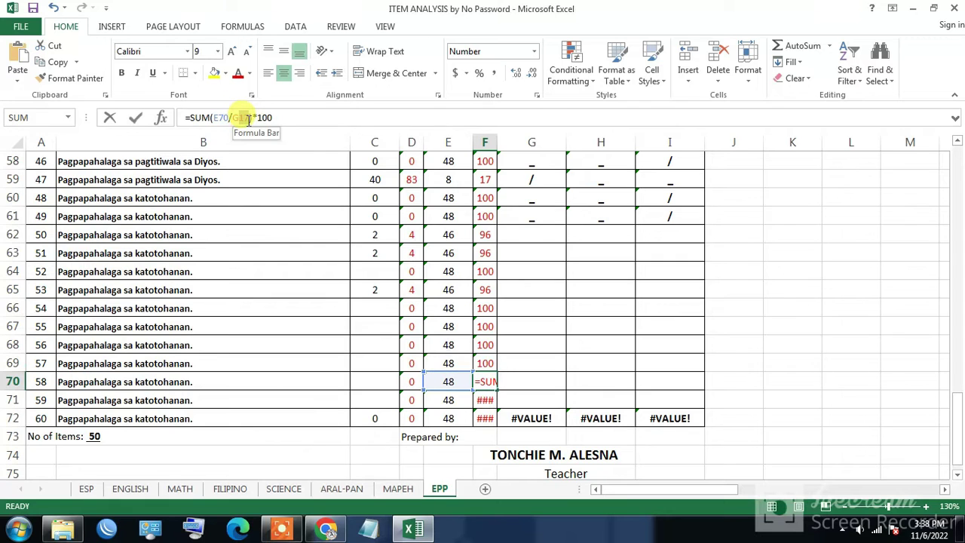
pyautogui.press('Return')
# Step: Correct the percentage formulas of items 59 and 60 in F71 and F72 to divide by G8
pyautogui.click(245, 119)
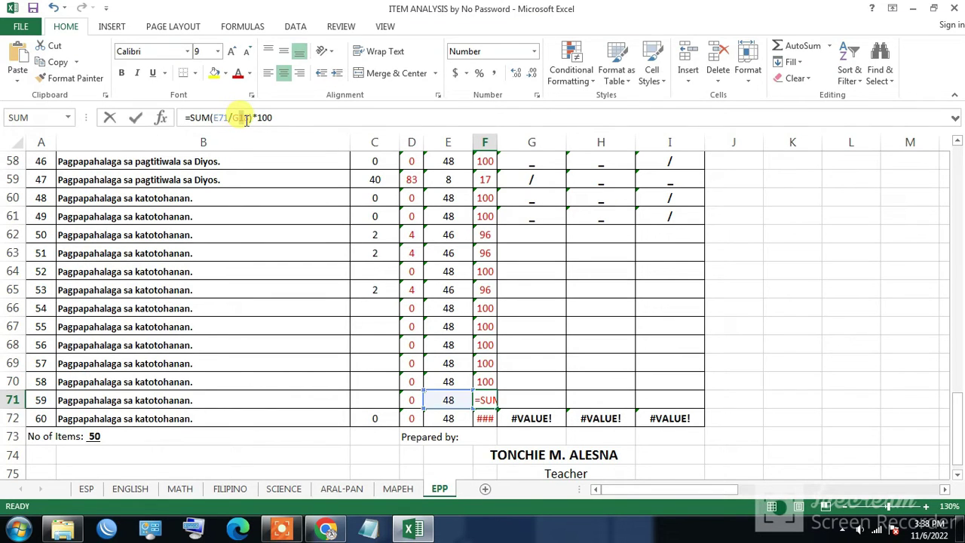
pyautogui.press('Return')
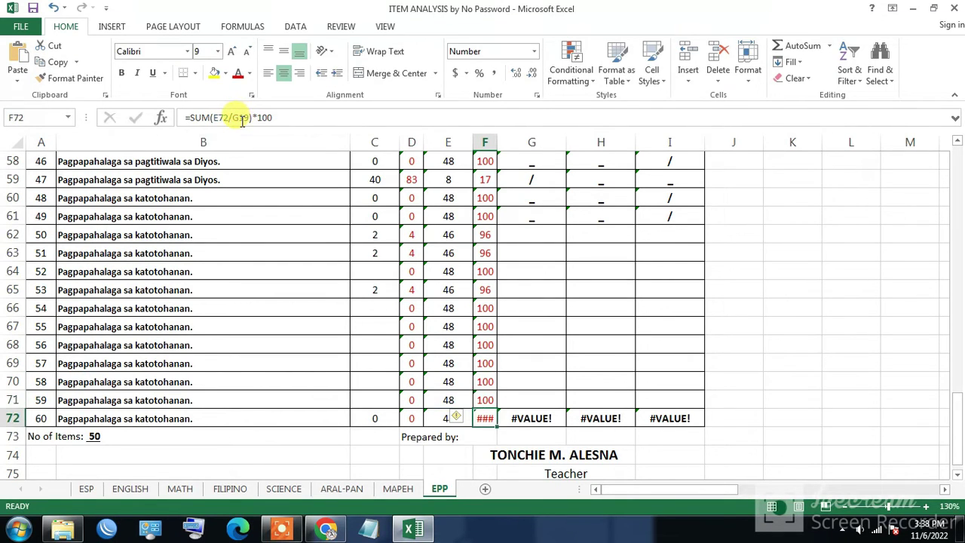
pyautogui.click(245, 119)
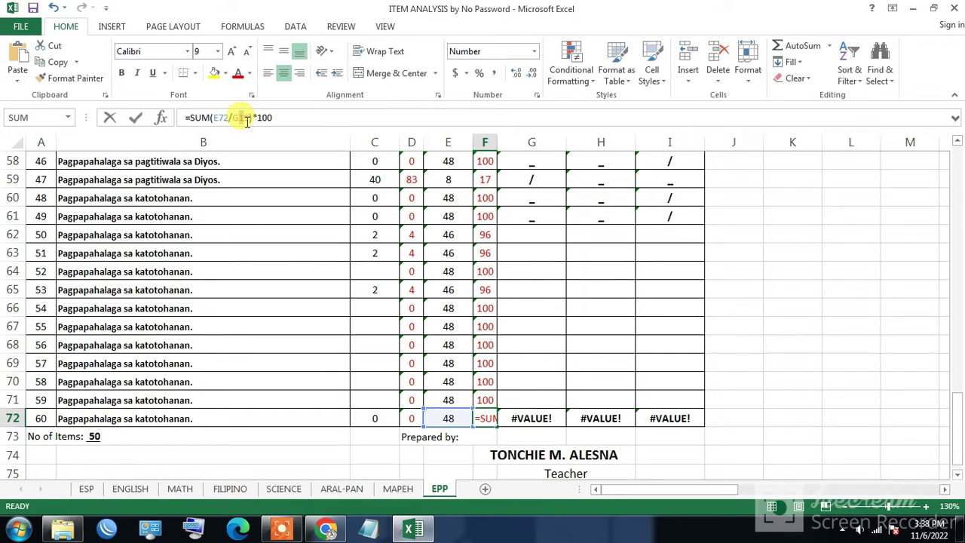
pyautogui.write('1')
pyautogui.press('Return')
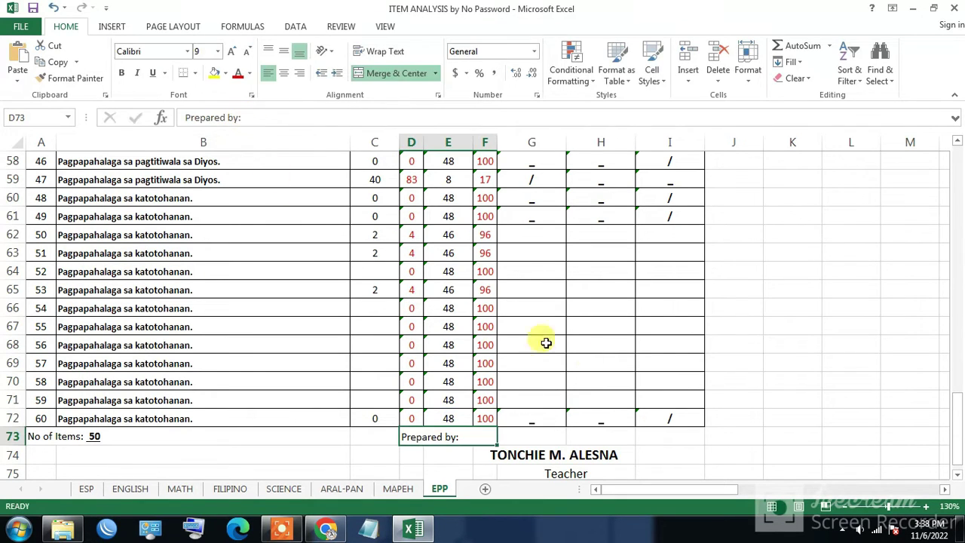
# Step: Review the formulas in columns D to G around items 49 to 51 and the blank G to I cells of items 50 to 59
pyautogui.click(612, 365)
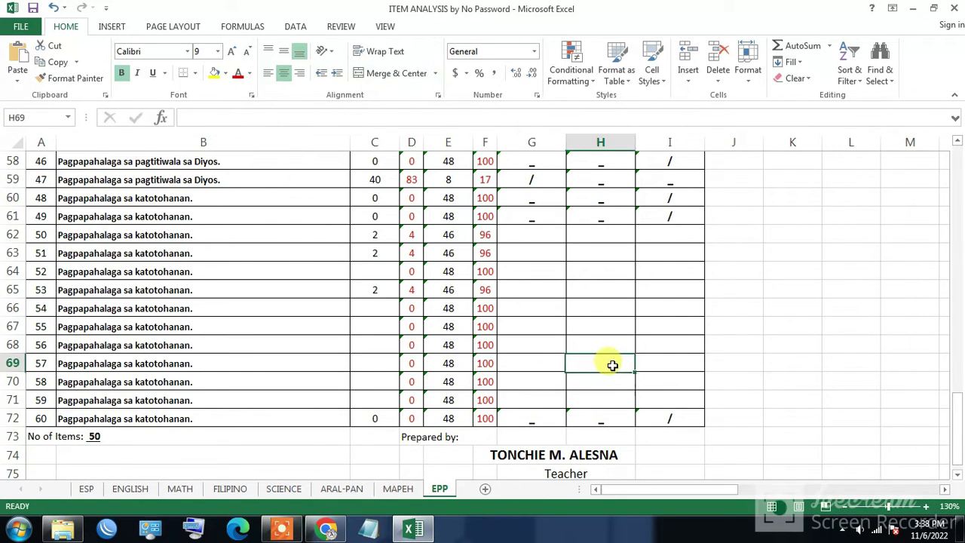
pyautogui.click(532, 289)
pyautogui.click(514, 310)
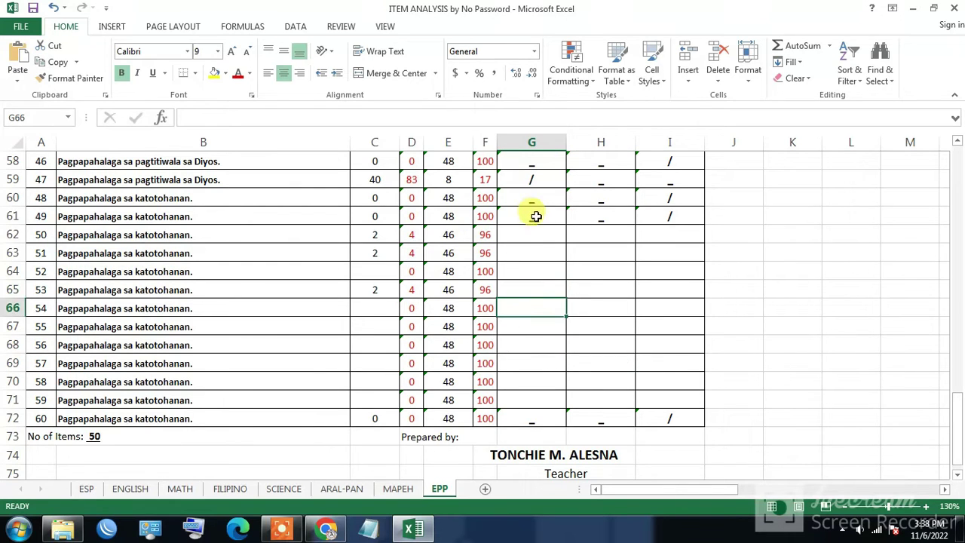
pyautogui.click(527, 228)
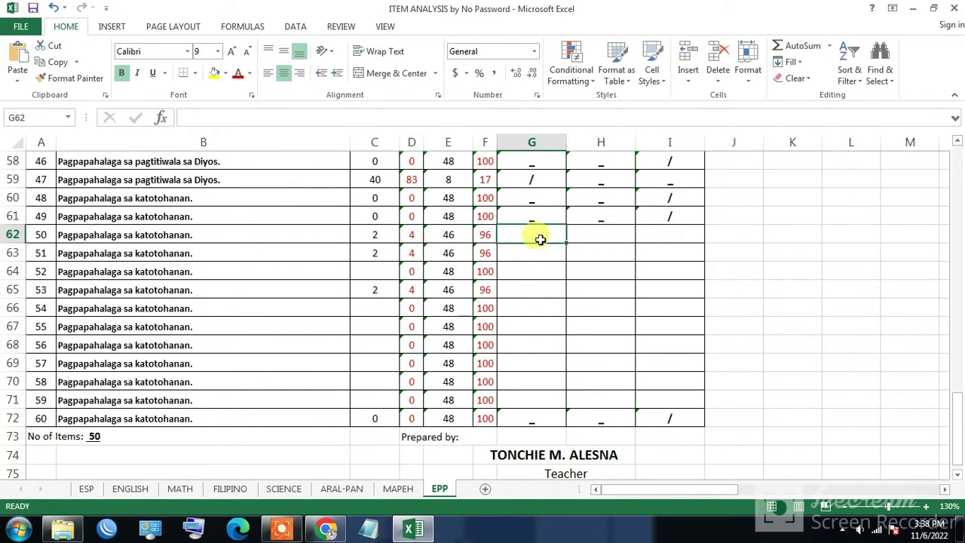
pyautogui.moveTo(539, 239)
pyautogui.mouseDown()
pyautogui.moveTo(625, 319)
pyautogui.moveTo(538, 248)
pyautogui.mouseUp()
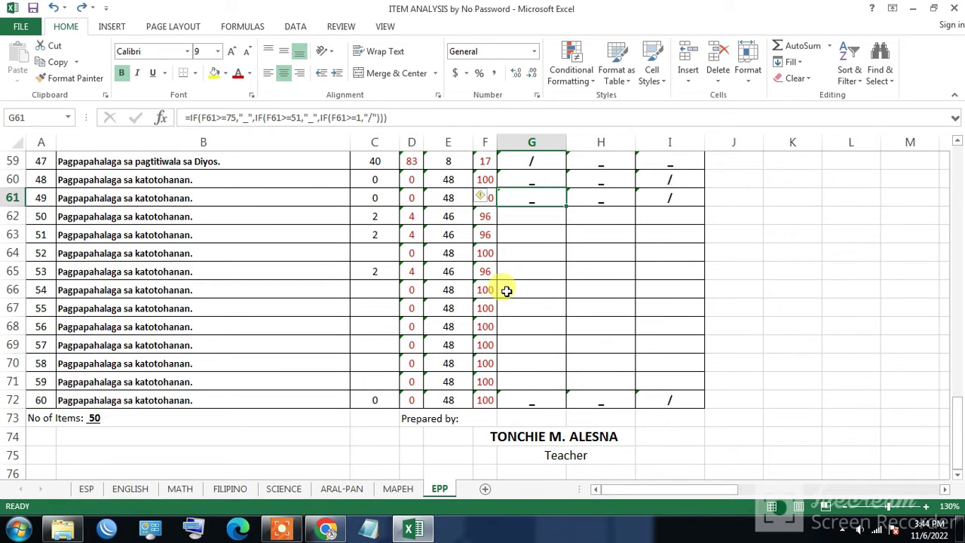
pyautogui.scroll(1, 490, 283)
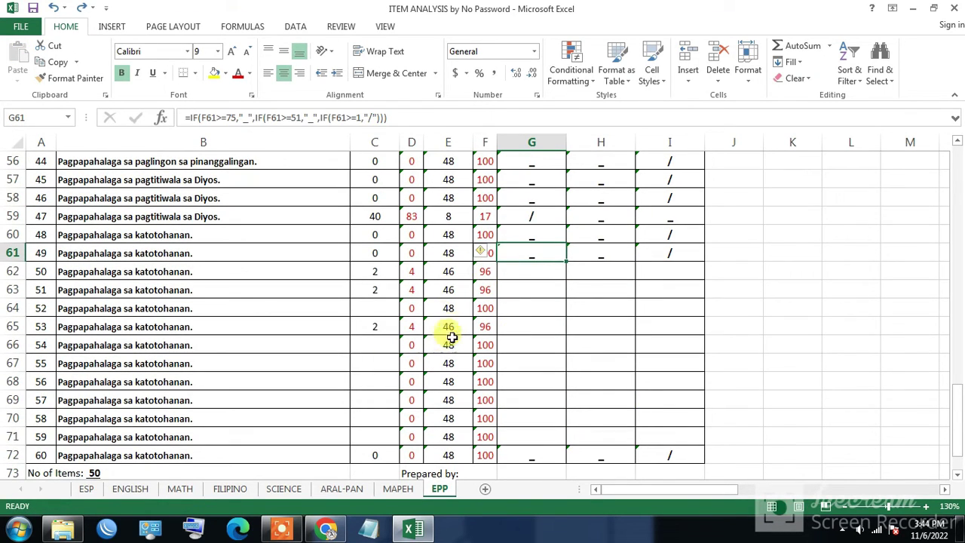
pyautogui.click(408, 285)
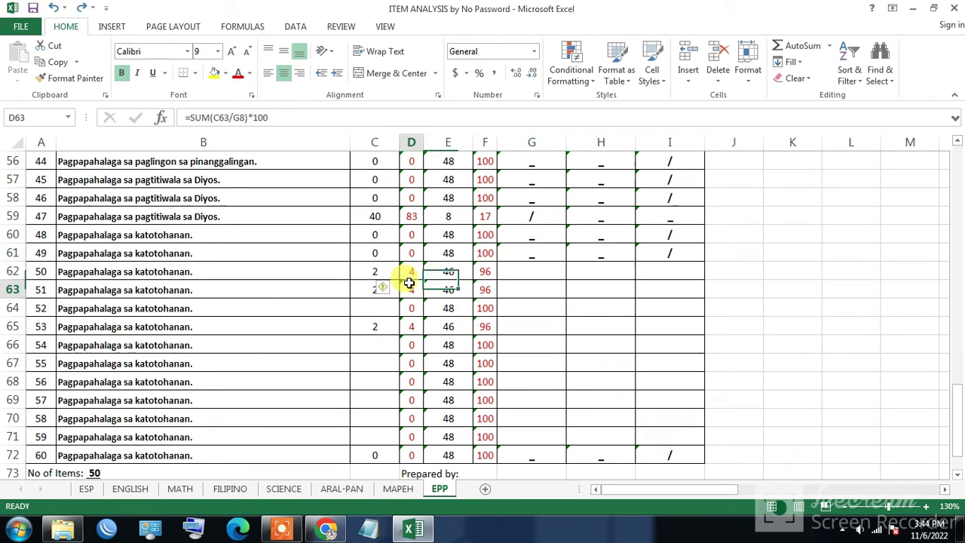
pyautogui.click(486, 286)
pyautogui.click(555, 302)
pyautogui.click(554, 276)
pyautogui.moveTo(548, 316); pyautogui.dragTo(639, 407)
pyautogui.click(561, 285)
pyautogui.click(570, 321)
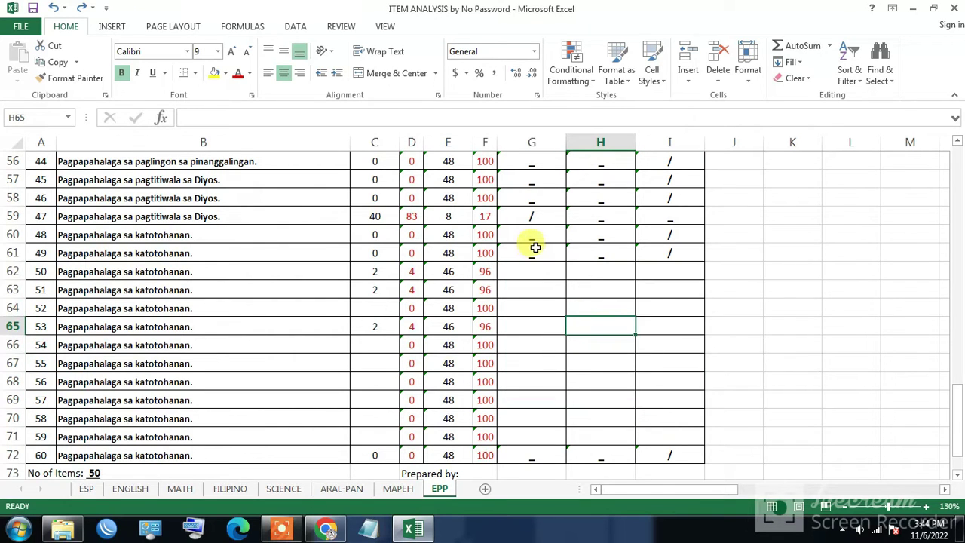
pyautogui.click(590, 321)
pyautogui.scroll(4, 588, 316)
pyautogui.scroll(-4, 562, 314)
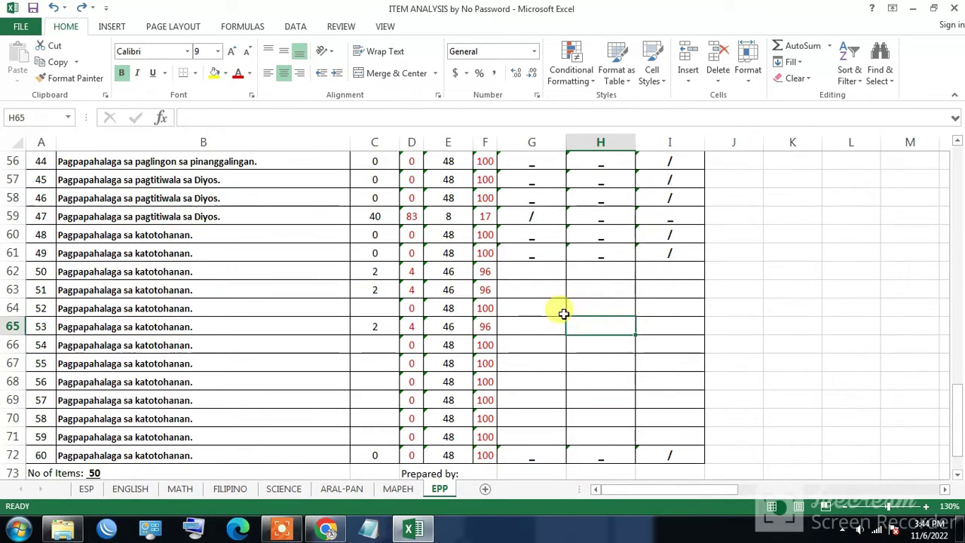
# Step: Examine the blank remarks cells of items 50 to 59 and the remarks formulas of the first items
pyautogui.click(547, 308)
pyautogui.moveTo(543, 271); pyautogui.dragTo(648, 416)
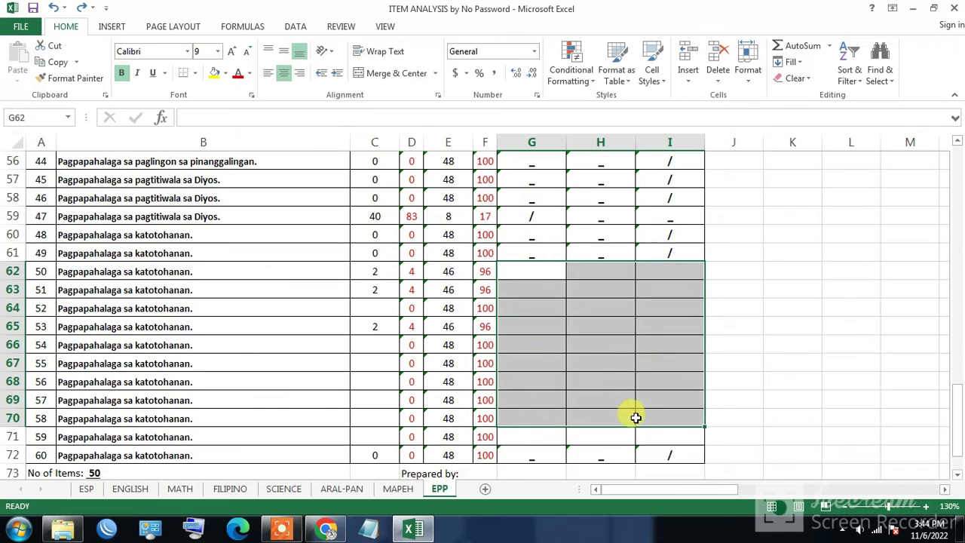
pyautogui.click(633, 420)
pyautogui.click(640, 427)
pyautogui.scroll(7, 639, 422)
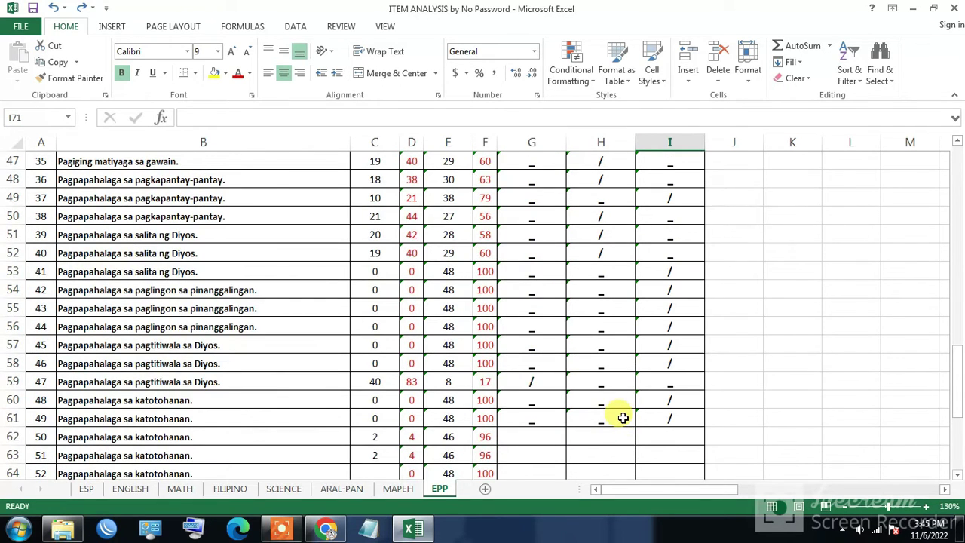
pyautogui.scroll(9, 623, 418)
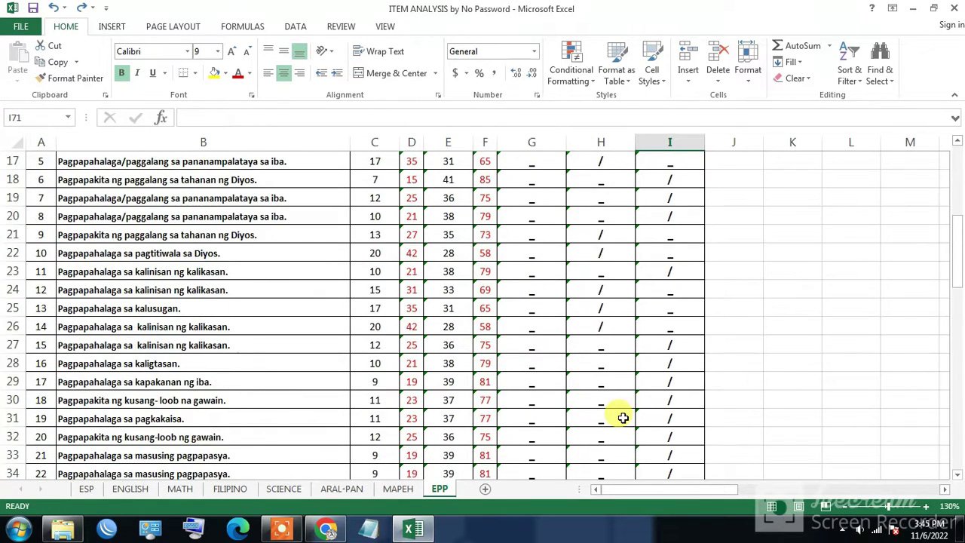
pyautogui.click(638, 365)
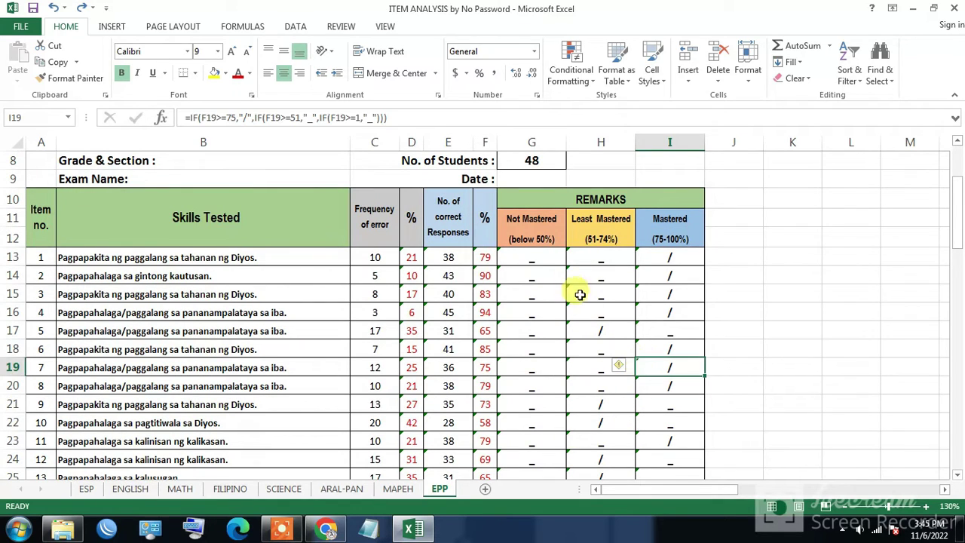
pyautogui.click(550, 258)
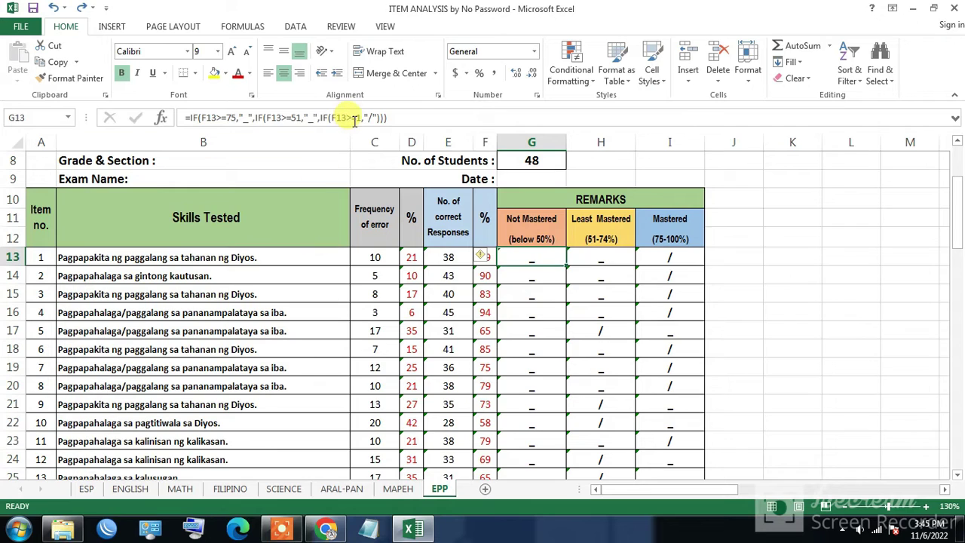
pyautogui.click(531, 328)
pyautogui.click(534, 260)
# Step: Test the remarks formulas of item 1 with a frequency of error of 48 in C13, and undo the entry
pyautogui.click(375, 255)
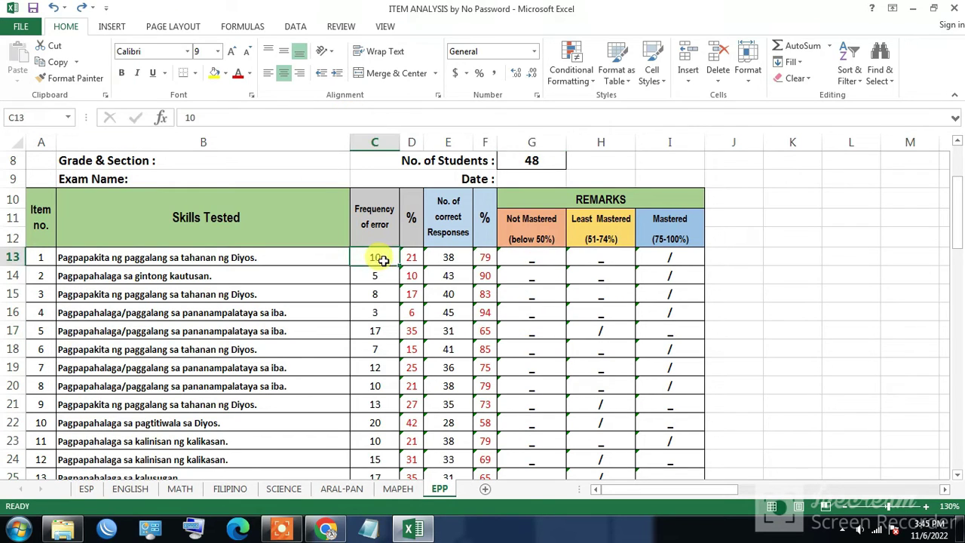
pyautogui.write('48')
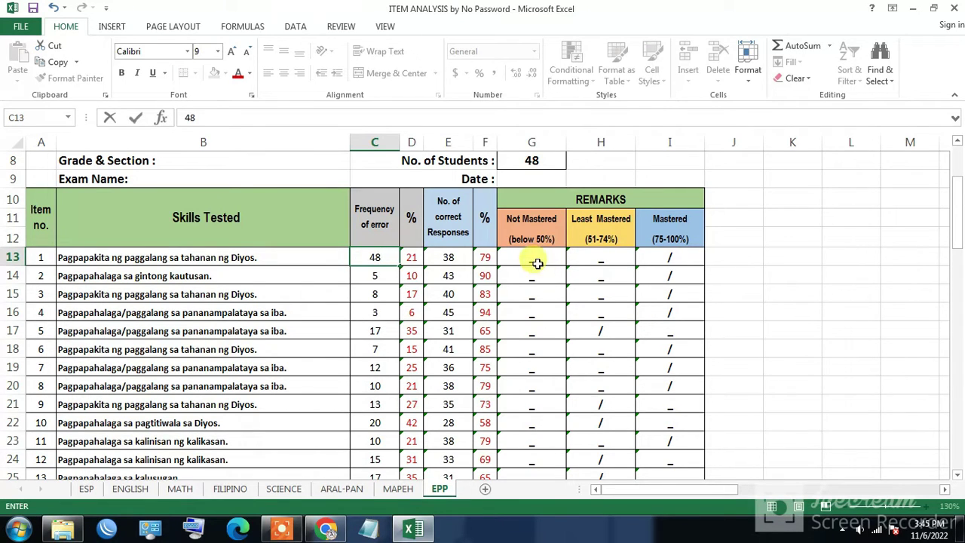
pyautogui.press('Return')
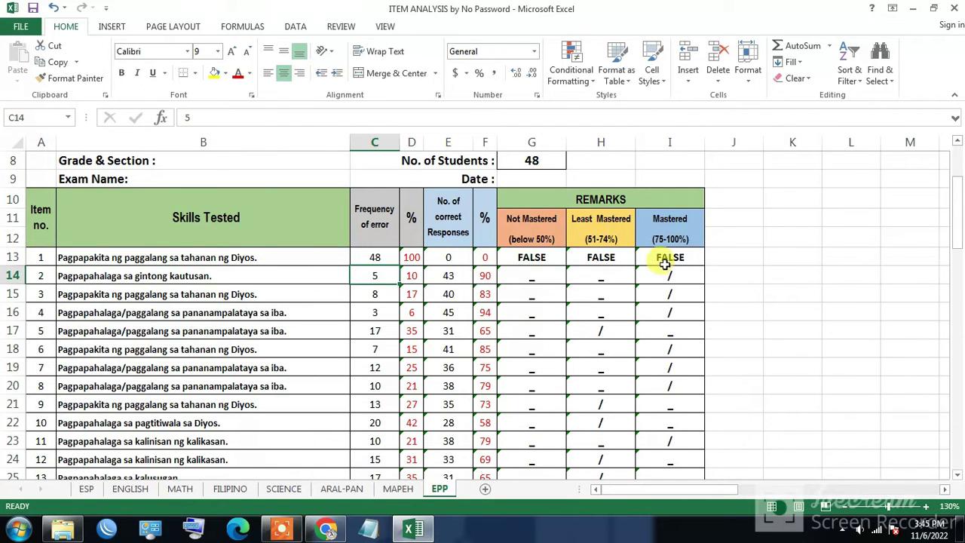
pyautogui.click(370, 253)
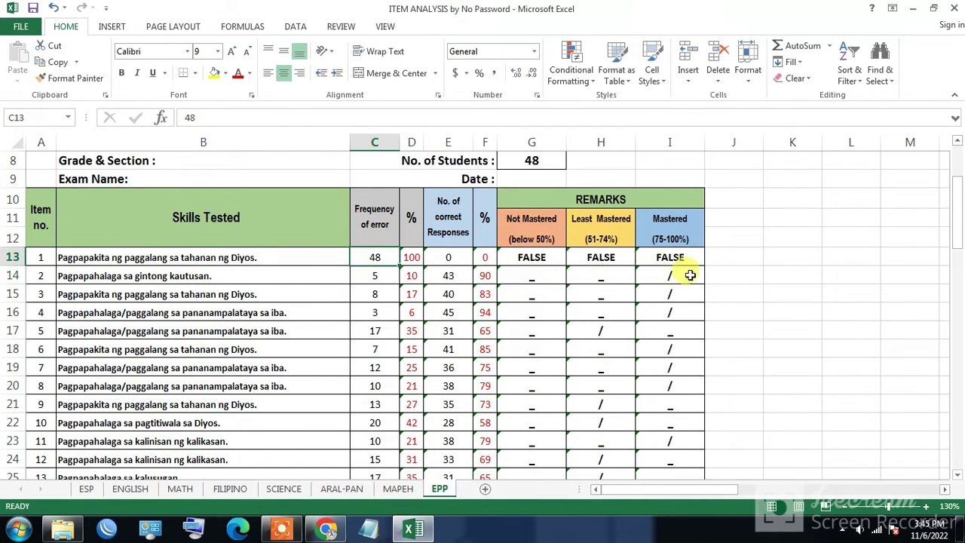
pyautogui.click(543, 259)
pyautogui.click(573, 294)
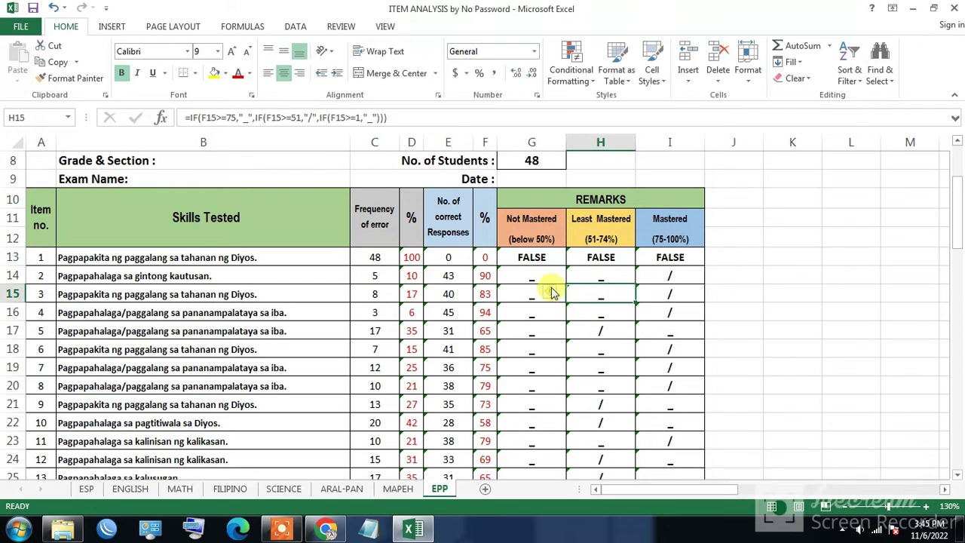
pyautogui.click(387, 252)
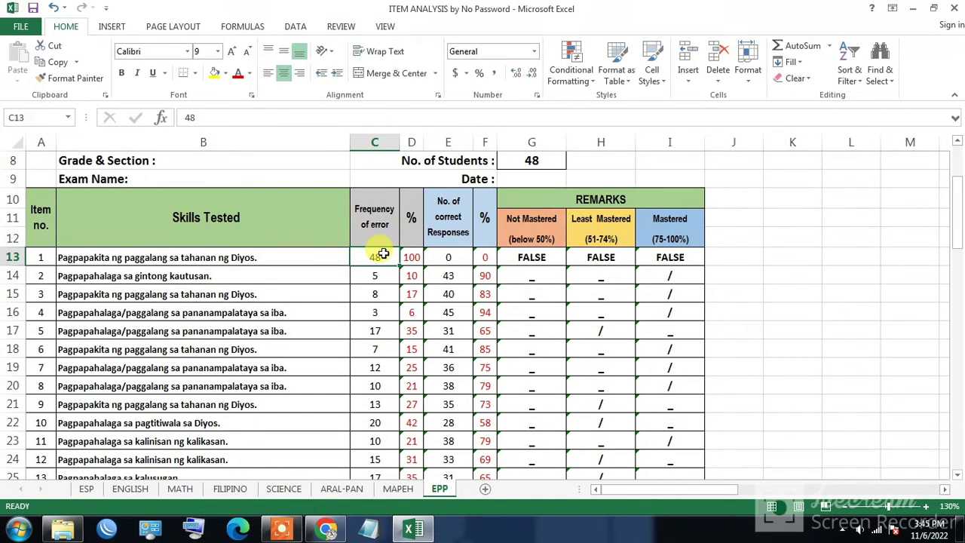
pyautogui.hotkey('ctrl', 'z')
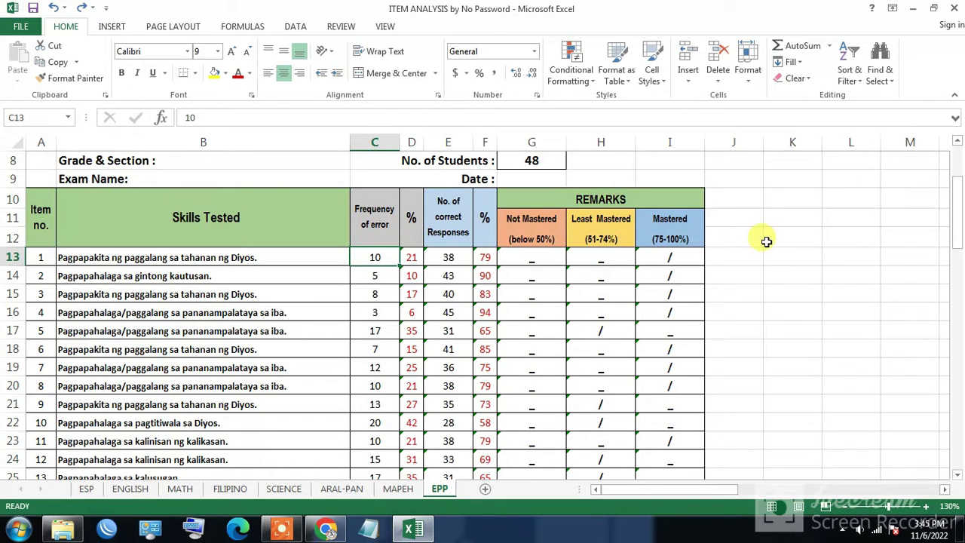
# Step: Compare the Not Mastered, Least Mastered and Mastered formulas of item 1 in G13 through I13
pyautogui.click(524, 259)
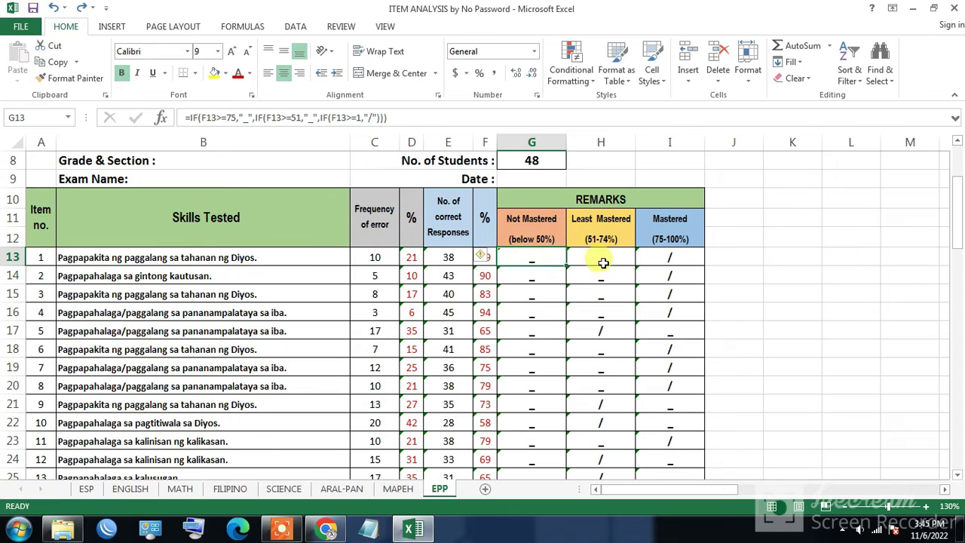
pyautogui.press('Right')
pyautogui.press('Right')
pyautogui.press('Left')
pyautogui.press('Left')
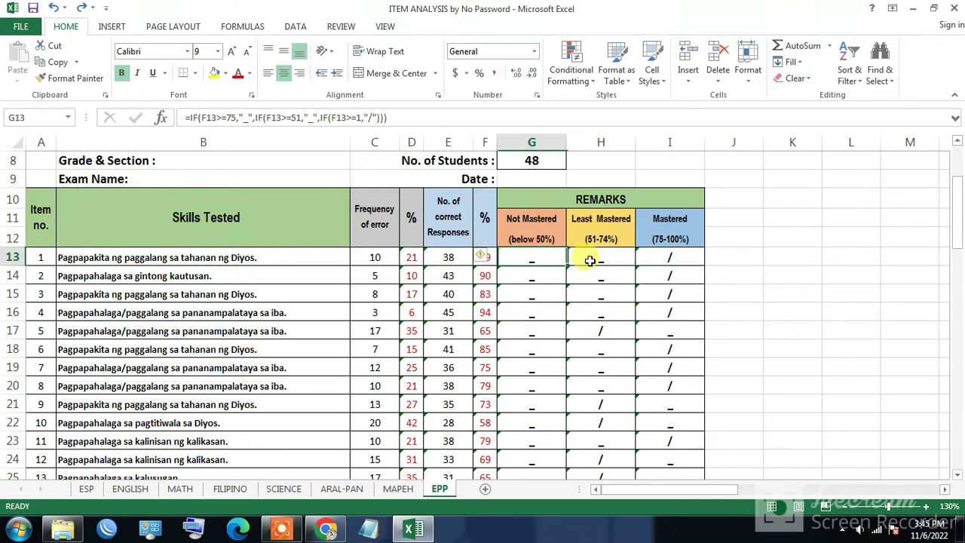
pyautogui.click(589, 260)
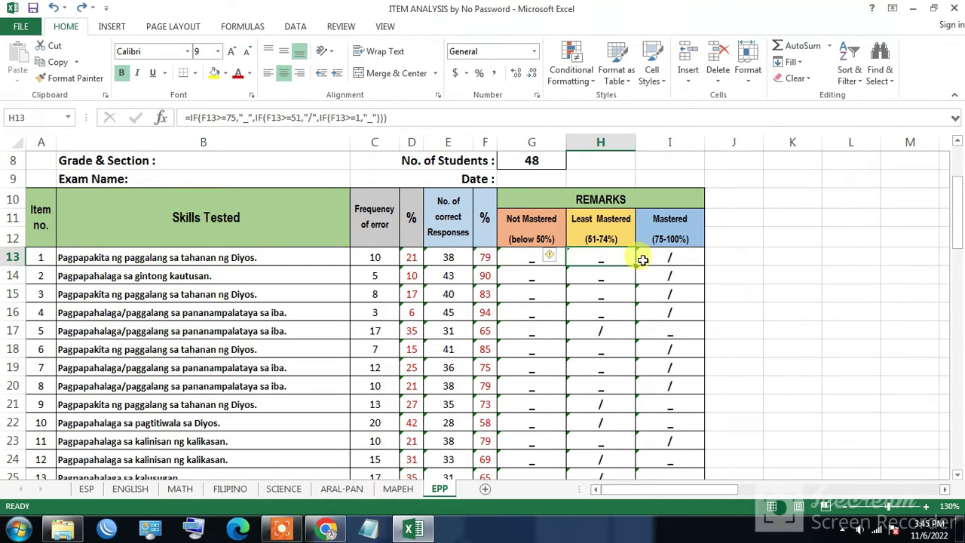
pyautogui.click(524, 262)
pyautogui.click(585, 258)
pyautogui.click(671, 258)
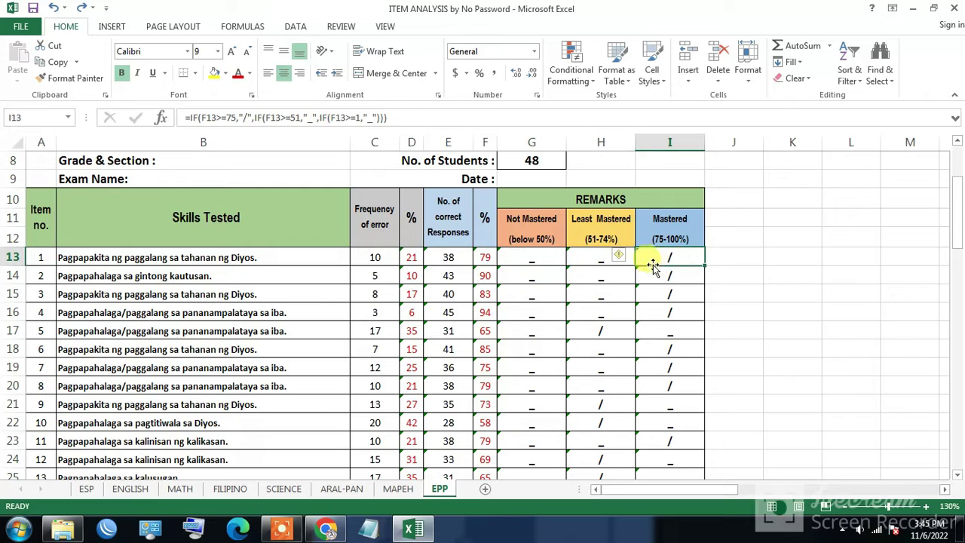
# Step: Change the last condition of the Not Mastered formula in G13 to F13>=0
pyautogui.click(529, 260)
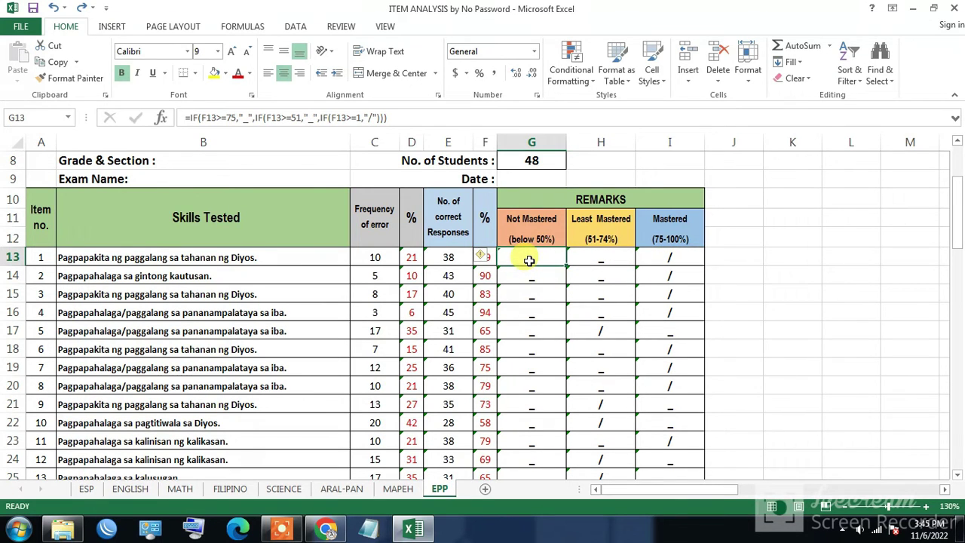
pyautogui.click(586, 309)
pyautogui.click(540, 261)
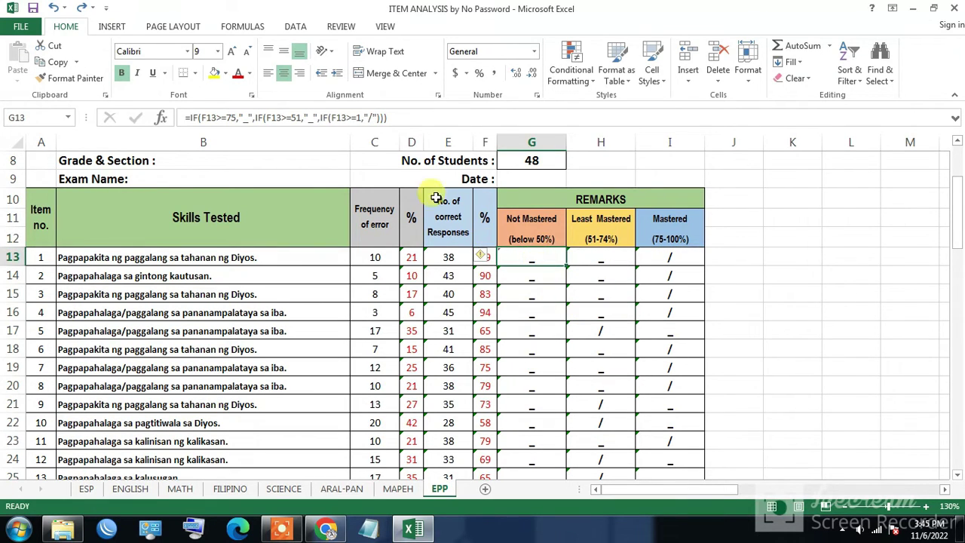
pyautogui.click(357, 118)
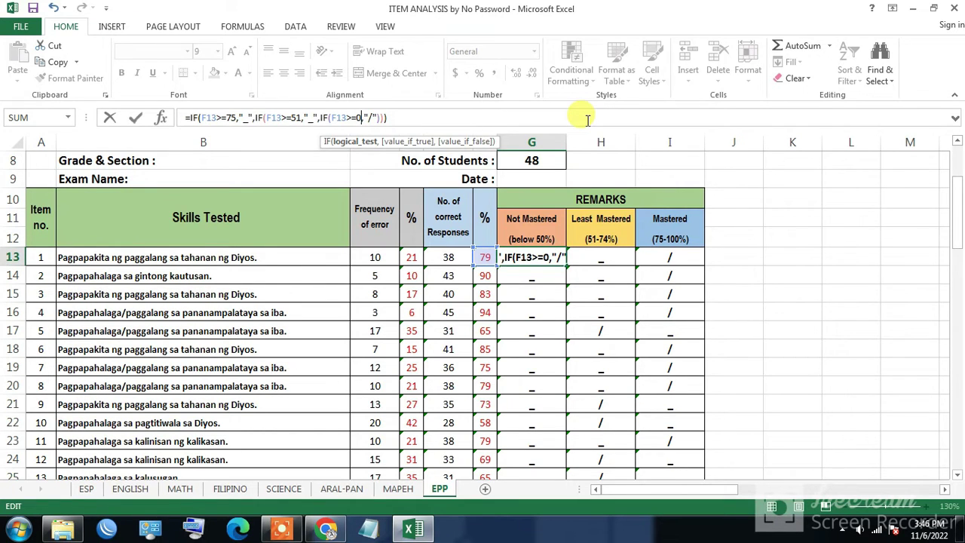
pyautogui.press('Return')
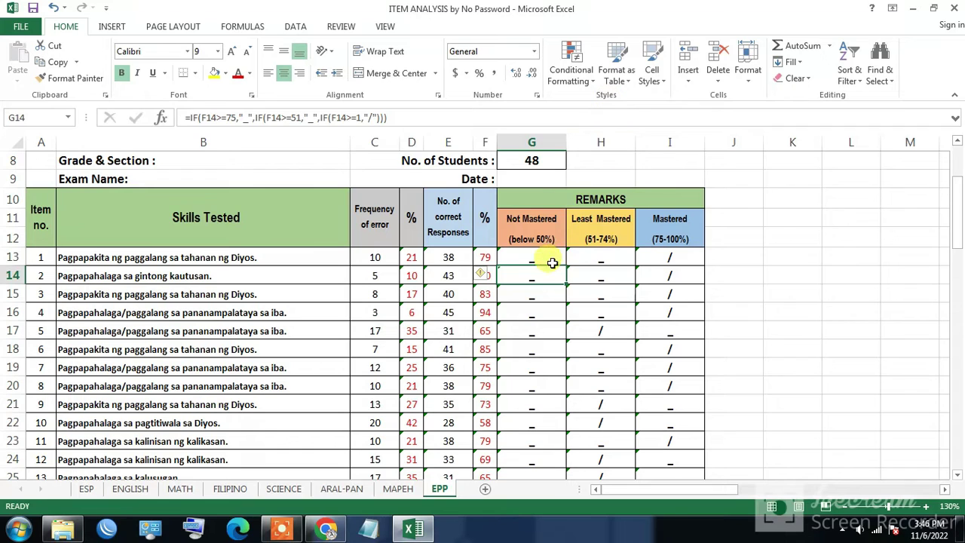
# Step: Change the last condition of the Least Mastered formula in H13 to F13>=0
pyautogui.click(615, 259)
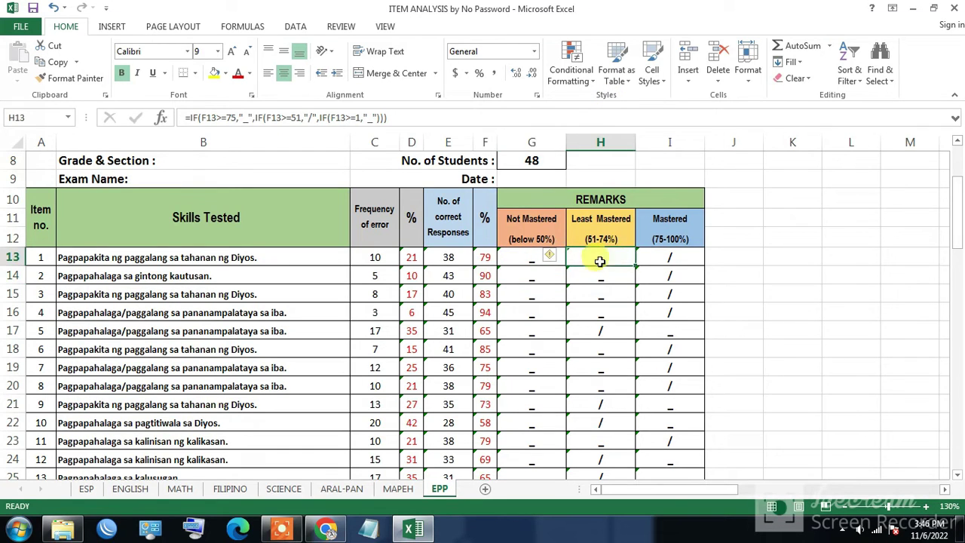
pyautogui.click(361, 117)
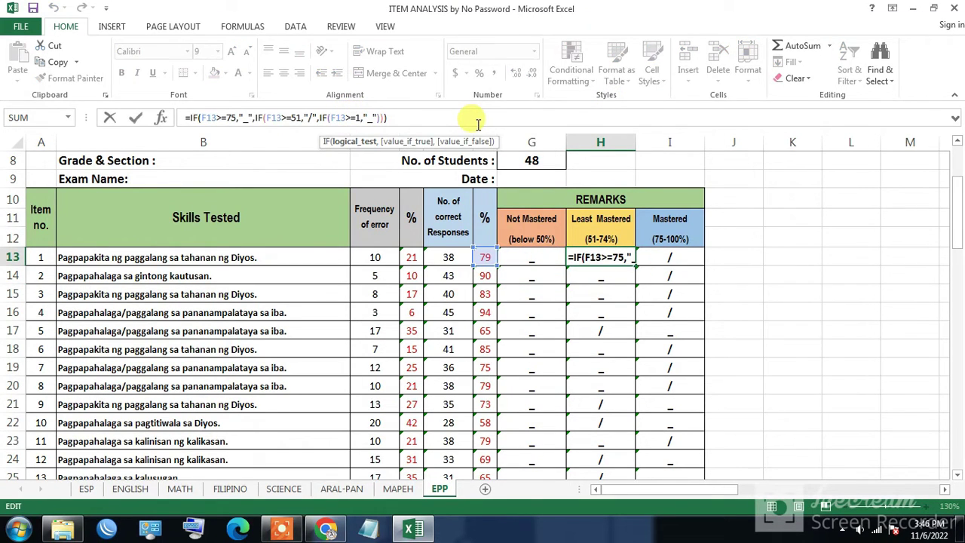
pyautogui.press('BackSpace')
pyautogui.write('0')
pyautogui.press('Return')
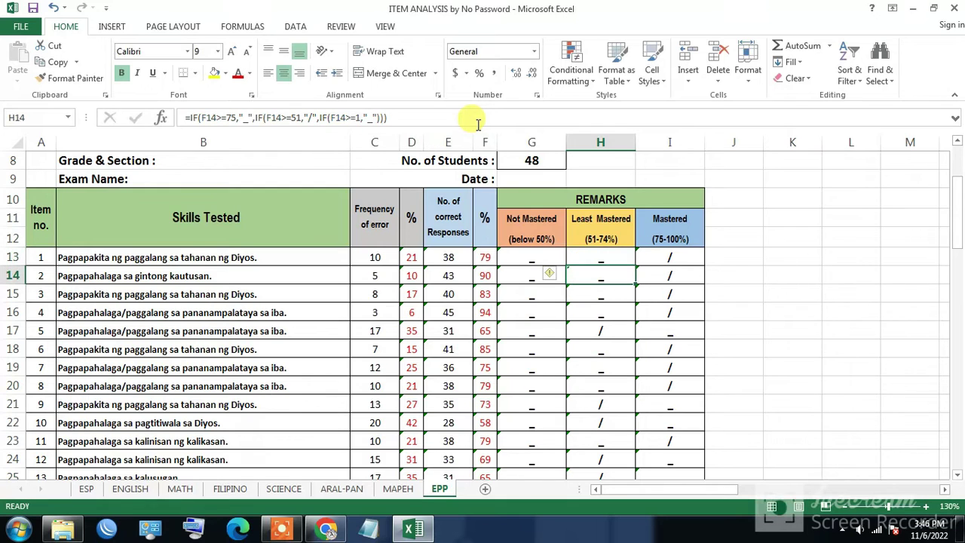
# Step: Change the last condition of the Mastered formula in I13 to F13>=0
pyautogui.click(646, 255)
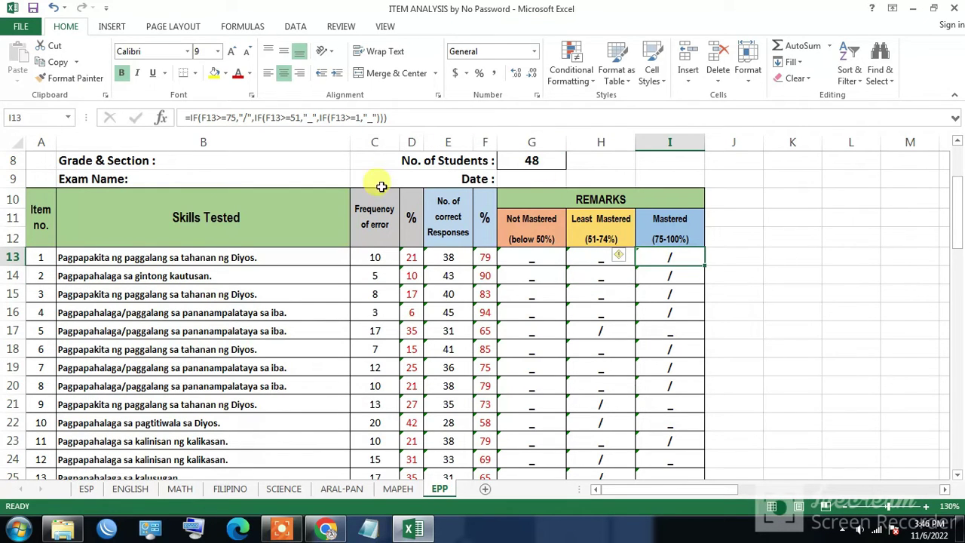
pyautogui.click(383, 117)
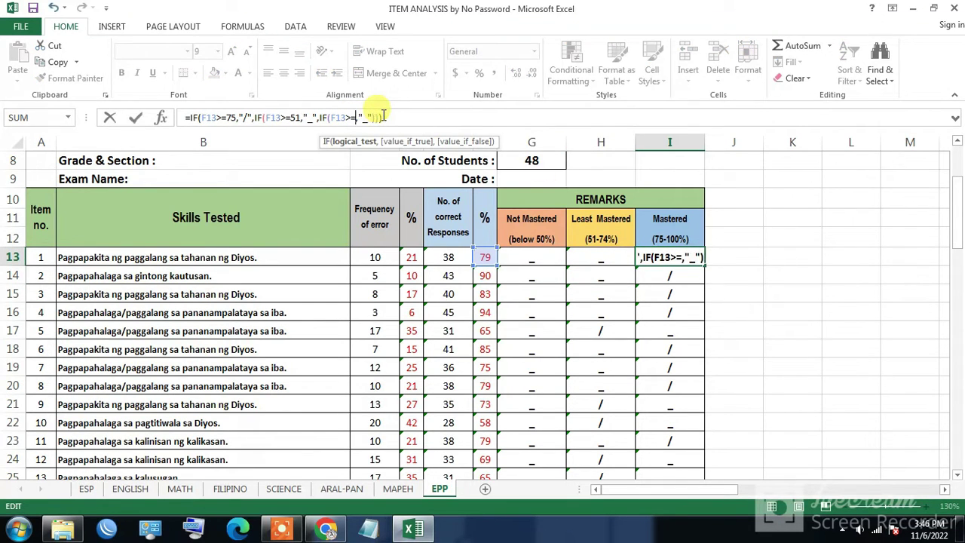
pyautogui.press('Return')
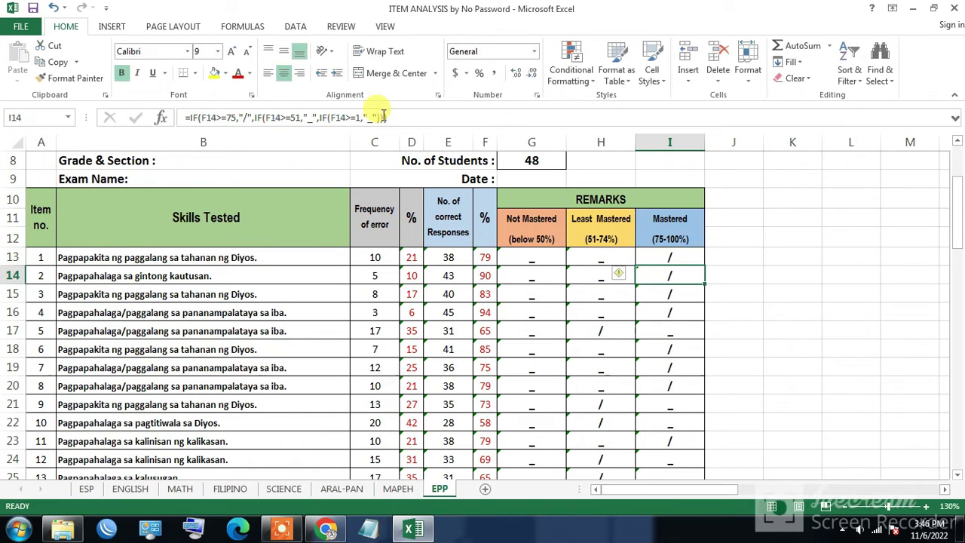
# Step: Fill the Not Mastered and Least Mastered formulas from G13 and H13 down through row 72
pyautogui.click(547, 259)
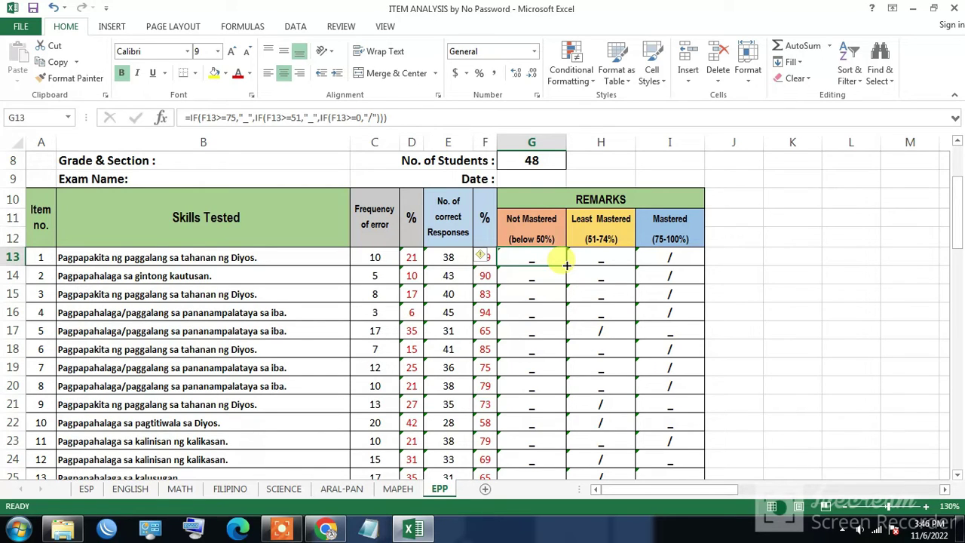
pyautogui.moveTo(566, 265); pyautogui.dragTo(590, 411)
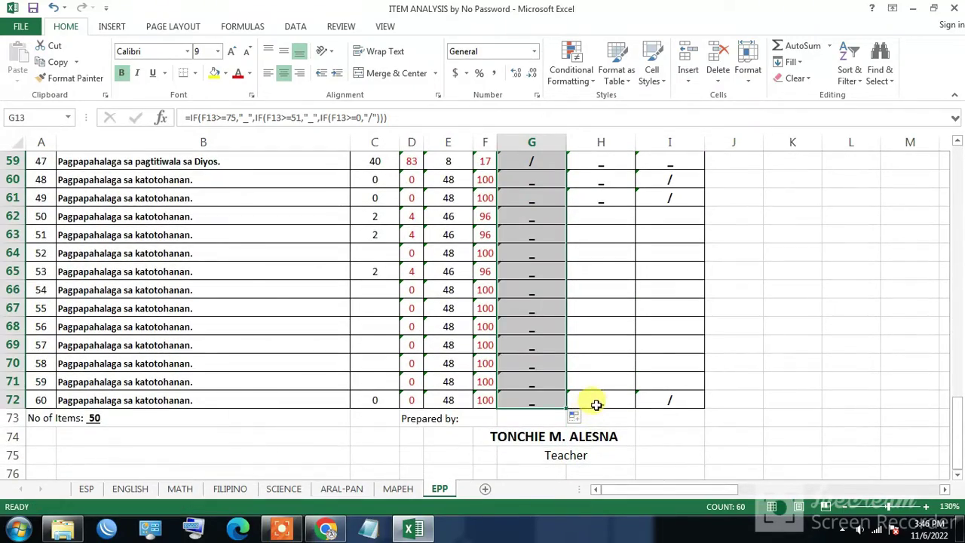
pyautogui.scroll(20, 595, 405)
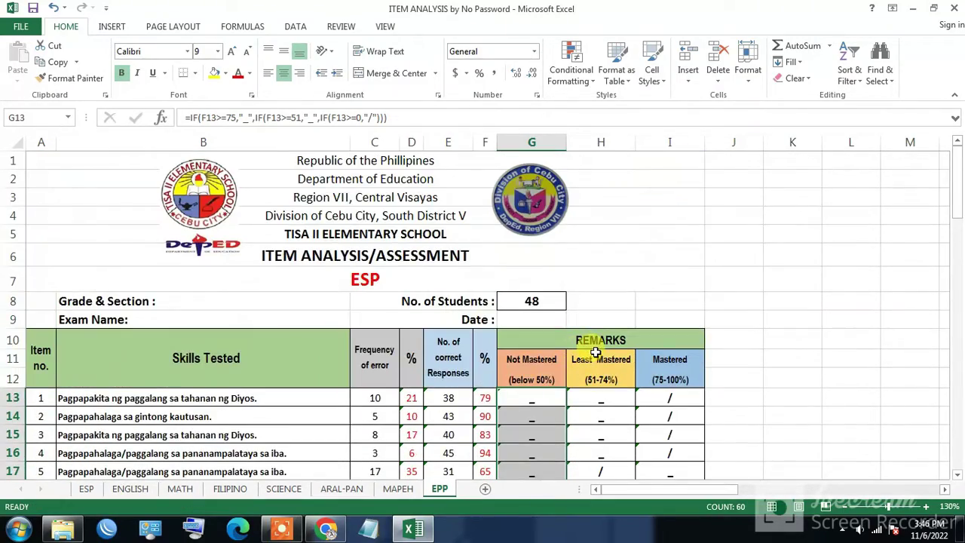
pyautogui.scroll(-1, 595, 352)
pyautogui.click(603, 341)
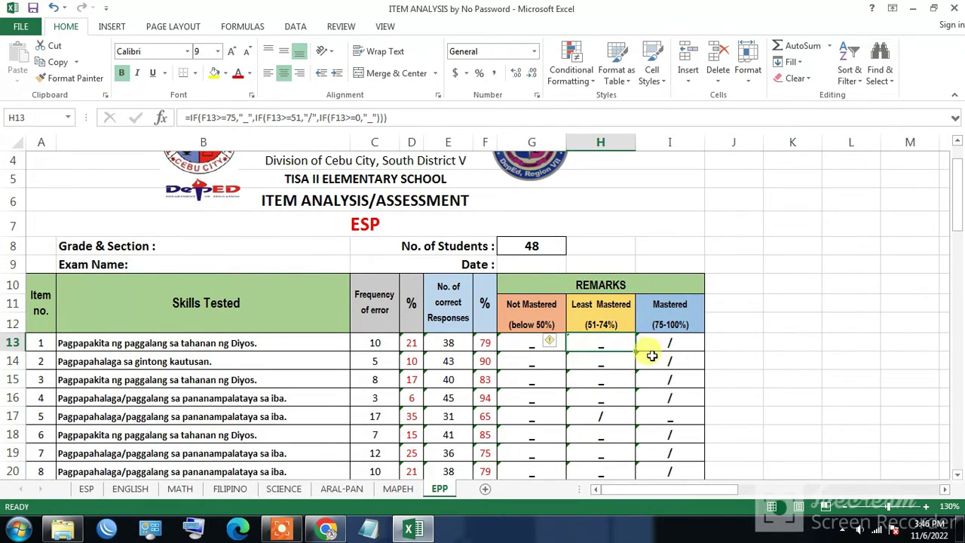
pyautogui.moveTo(635, 351); pyautogui.dragTo(653, 417)
# Step: Fill the Mastered formula from I13 down through I72 and check the remarks of all 60 items
pyautogui.scroll(17, 653, 417)
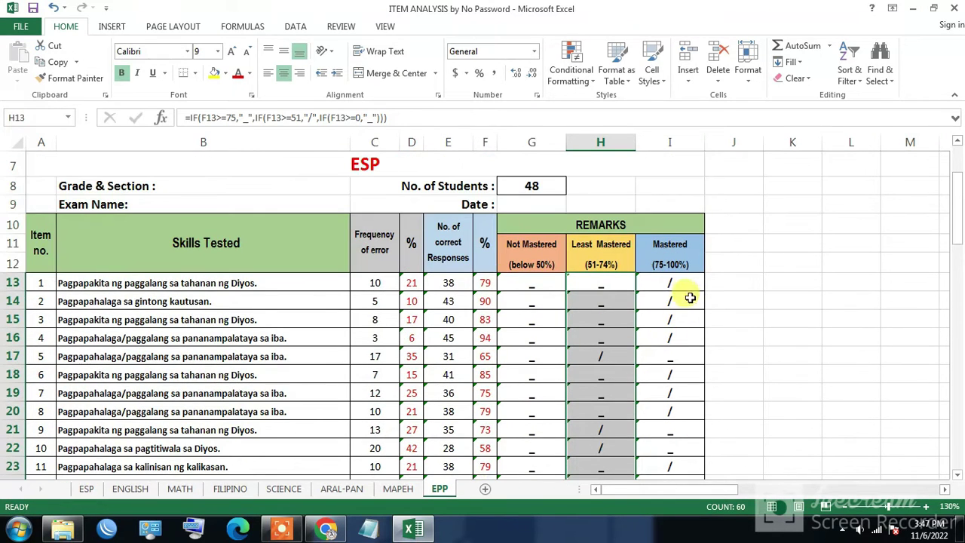
pyautogui.click(685, 282)
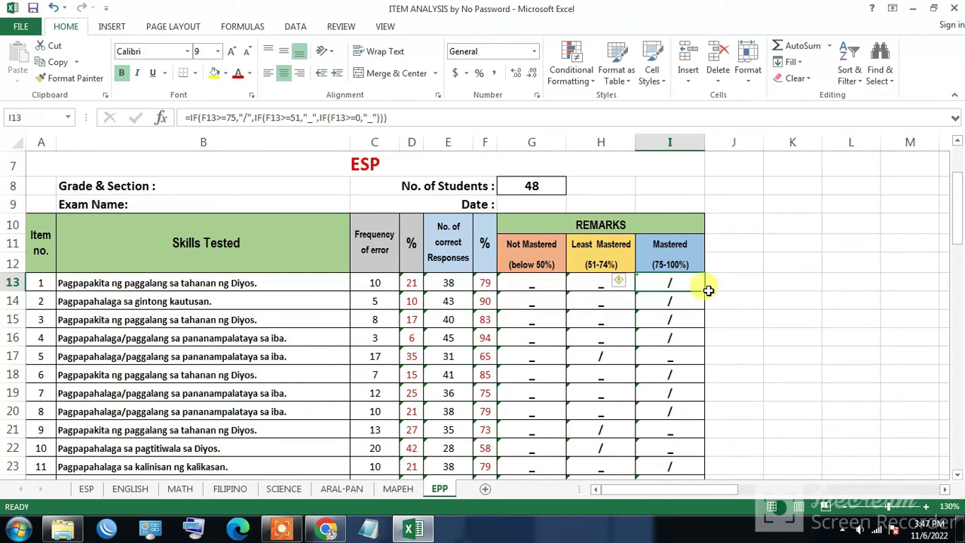
pyautogui.moveTo(704, 290); pyautogui.dragTo(674, 417)
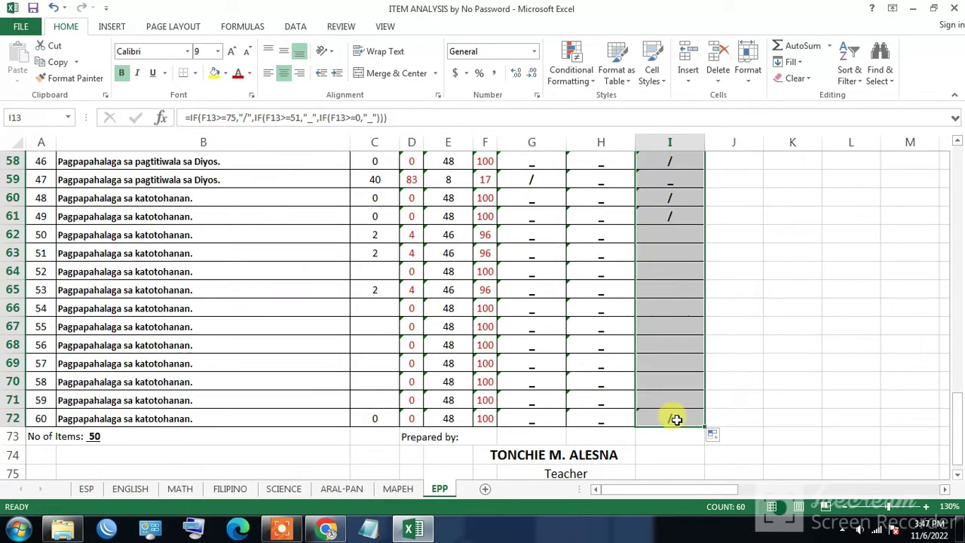
pyautogui.scroll(5, 430, 377)
pyautogui.scroll(-4, 431, 407)
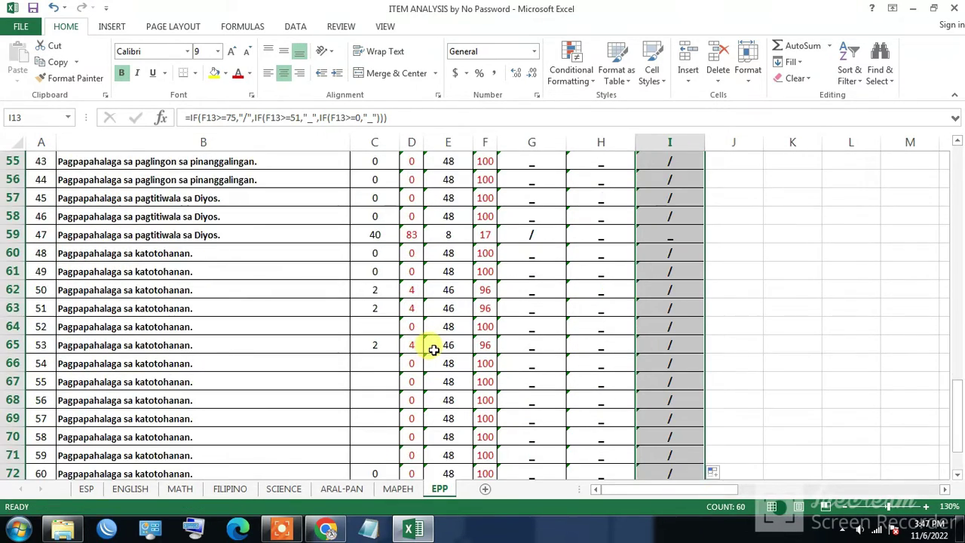
pyautogui.scroll(5, 633, 256)
pyautogui.scroll(12, 635, 252)
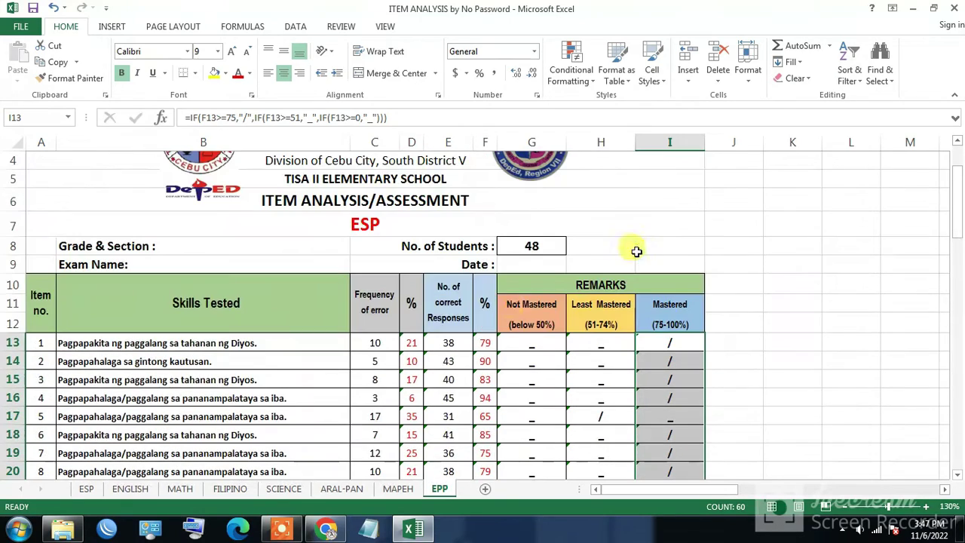
# Step: Set the frequency of error for item 1 in C13 to 48 and check its remarks
pyautogui.scroll(-9, 622, 355)
pyautogui.scroll(10, 618, 349)
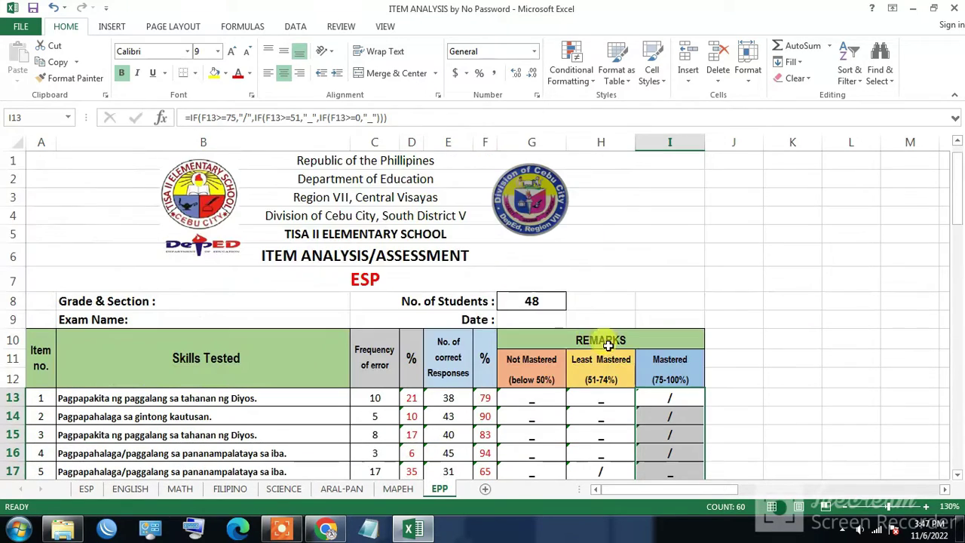
pyautogui.click(383, 398)
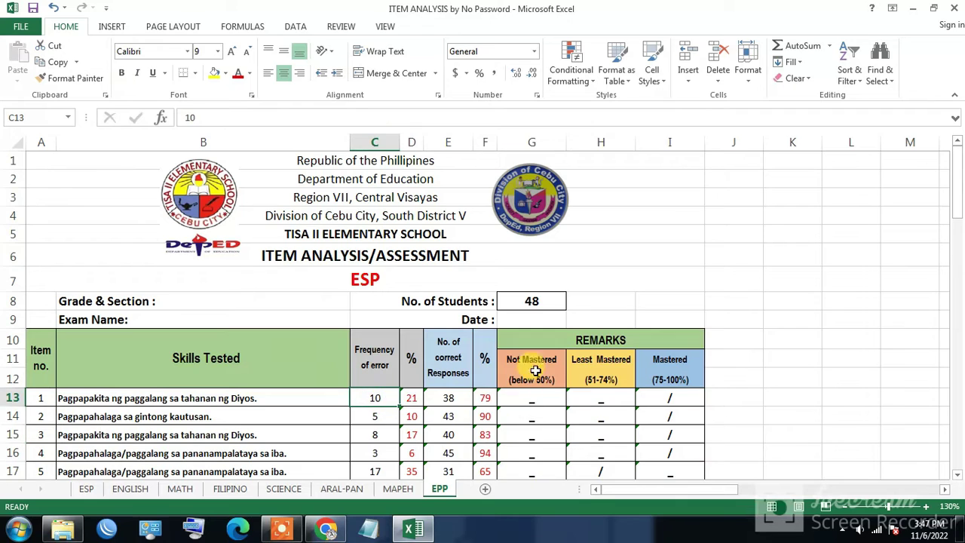
pyautogui.write('48')
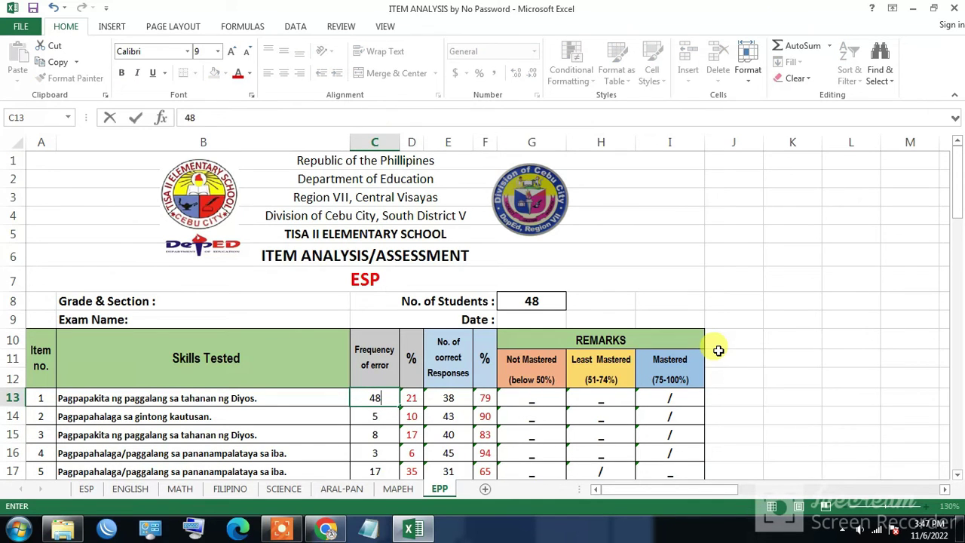
pyautogui.press('Return')
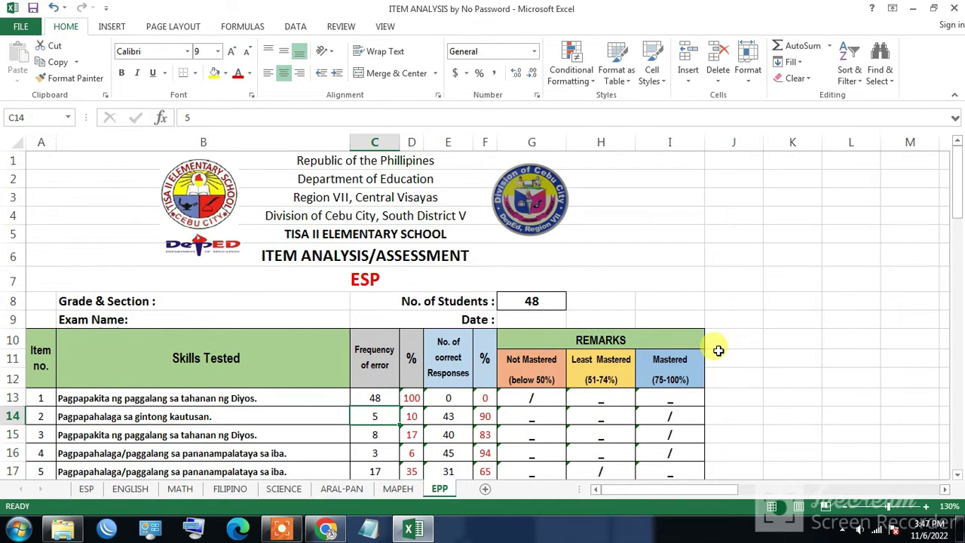
pyautogui.scroll(-4, 625, 263)
pyautogui.scroll(2, 586, 304)
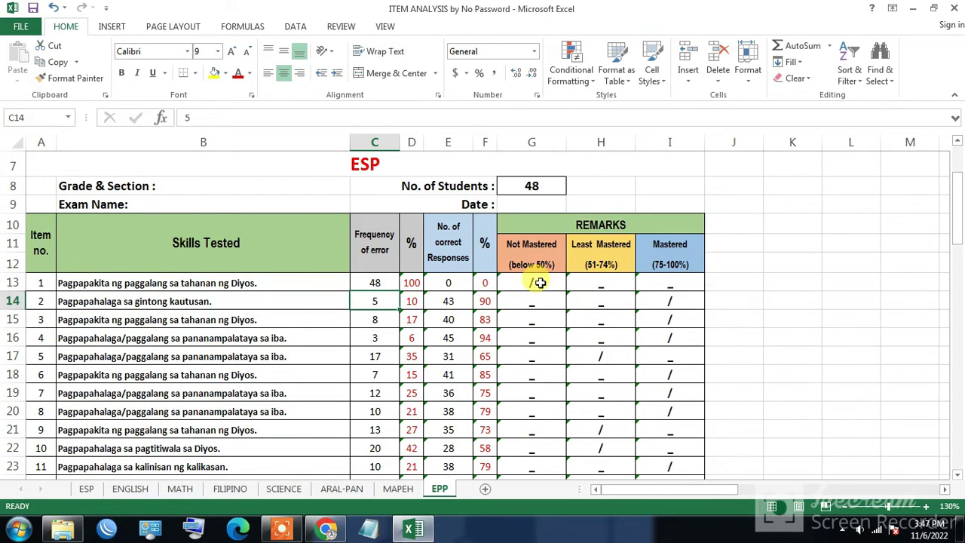
pyautogui.scroll(-2, 540, 283)
pyautogui.scroll(3, 538, 276)
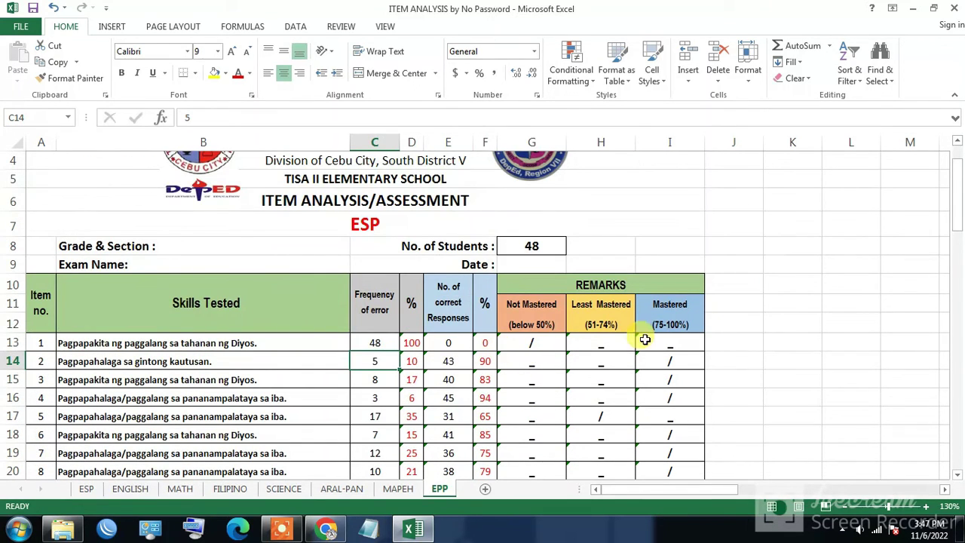
pyautogui.scroll(-1, 595, 339)
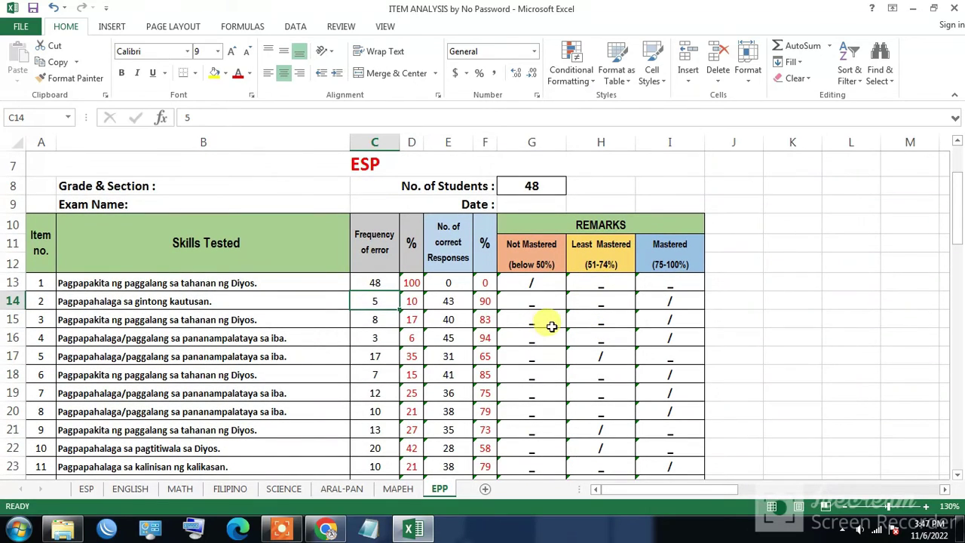
# Step: Enter 48 as the frequency of error for items 58 and 57 in C70 and C69
pyautogui.scroll(-15, 552, 324)
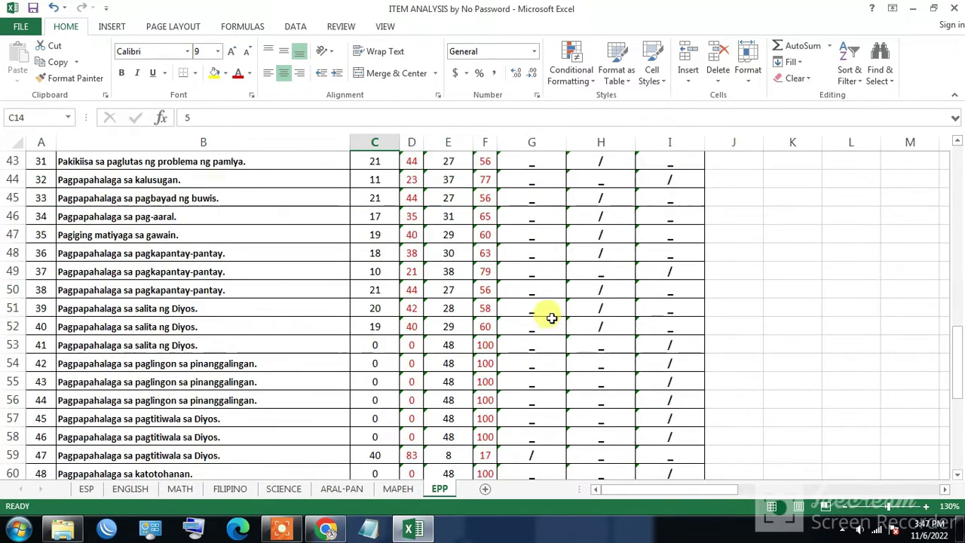
pyautogui.scroll(-3, 550, 317)
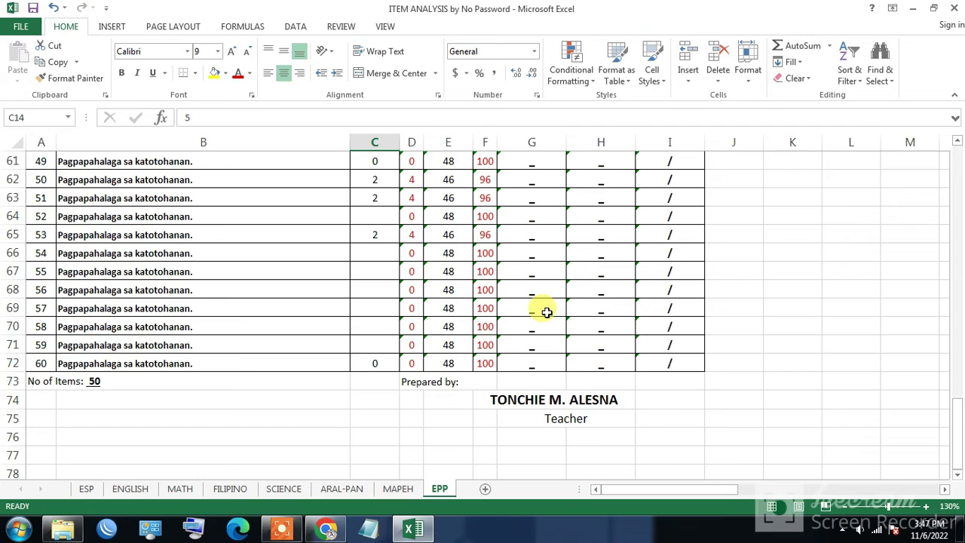
pyautogui.click(381, 330)
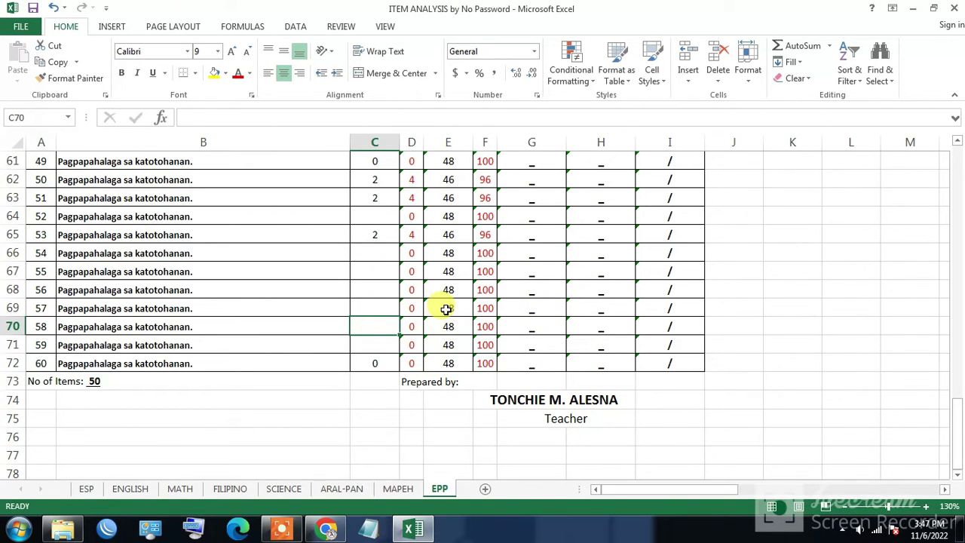
pyautogui.write('48')
pyautogui.press('Return')
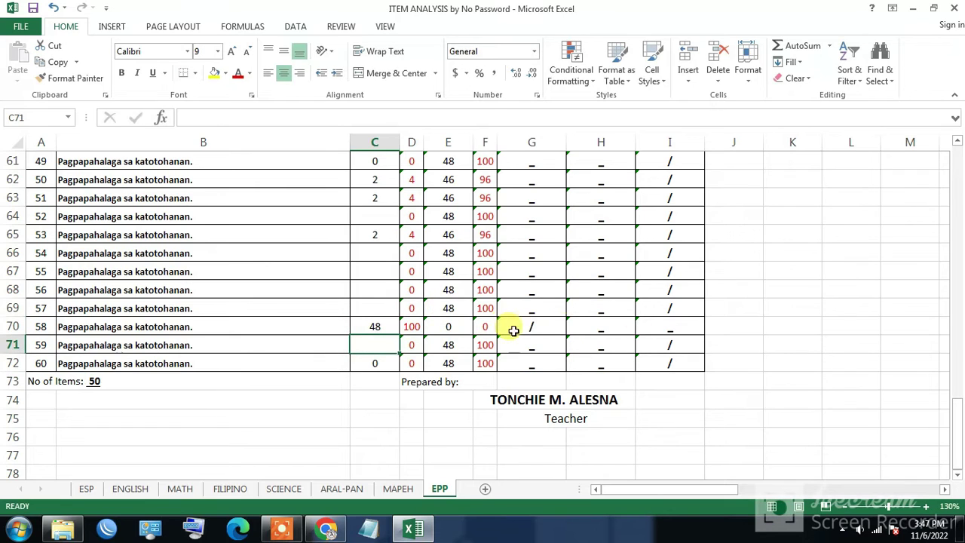
pyautogui.click(385, 309)
pyautogui.write('48')
pyautogui.press('Return')
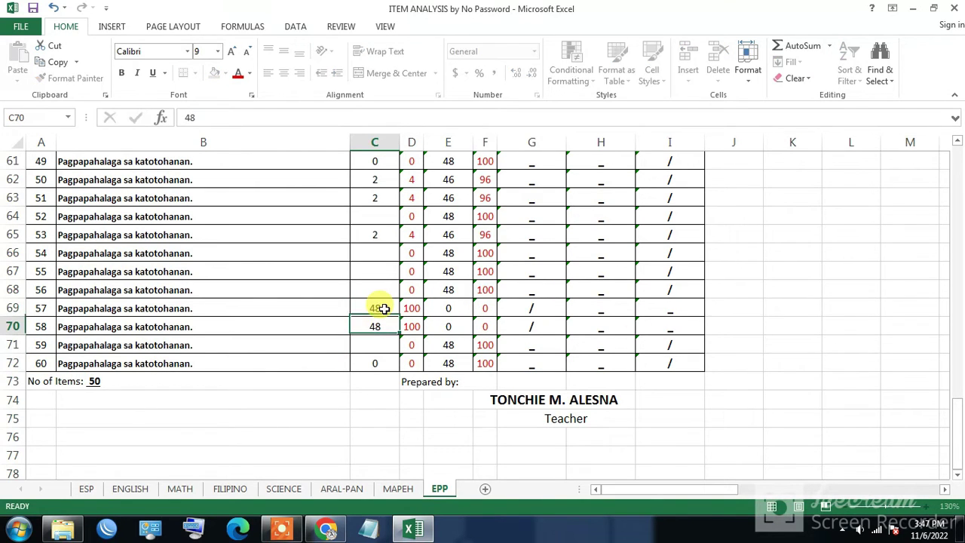
# Step: Enter 48 as the frequency of error for items 56 and 55 in C68 and C67
pyautogui.click(383, 288)
pyautogui.write('4')
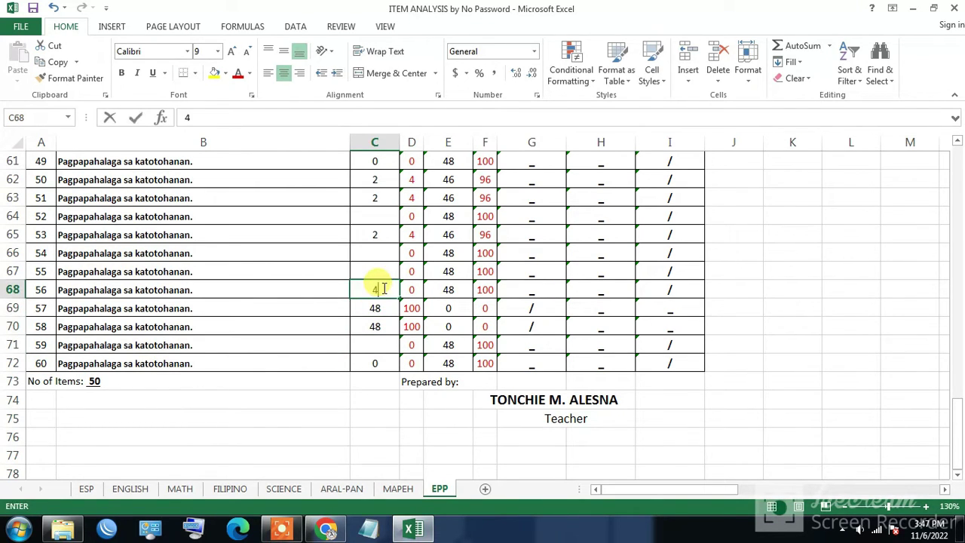
pyautogui.write('8')
pyautogui.press('Return')
pyautogui.click(375, 263)
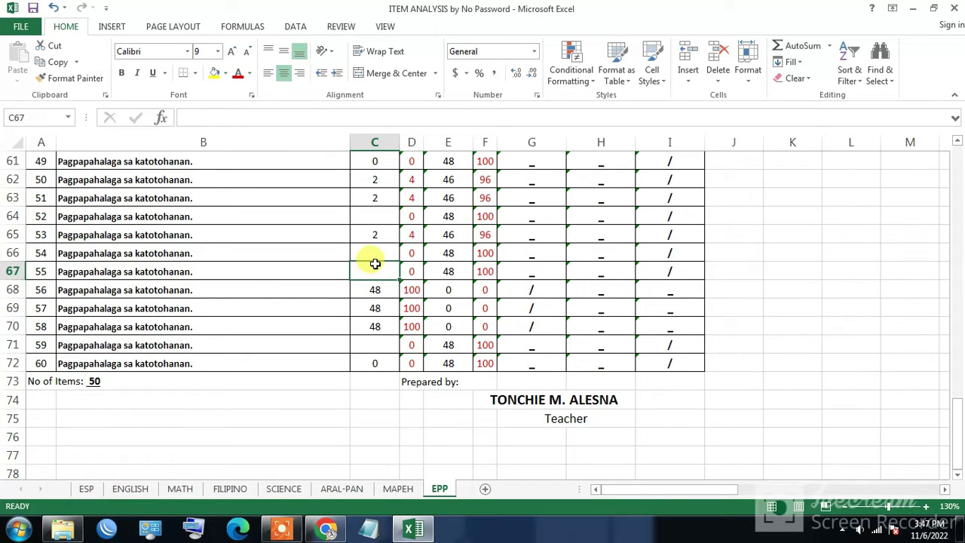
pyautogui.write('48')
pyautogui.press('Return')
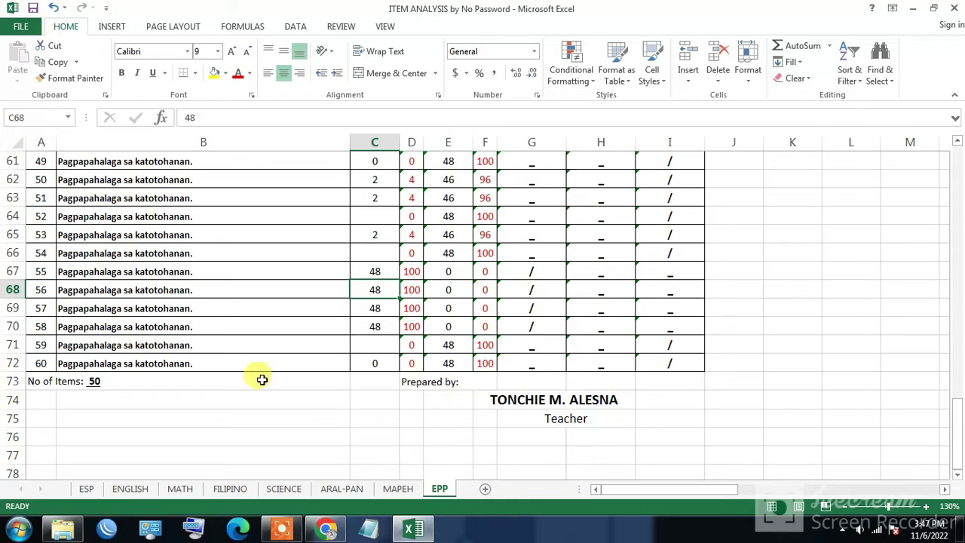
# Step: Change the number of items stated in A73 below the table to 60
pyautogui.click(99, 381)
pyautogui.click(247, 119)
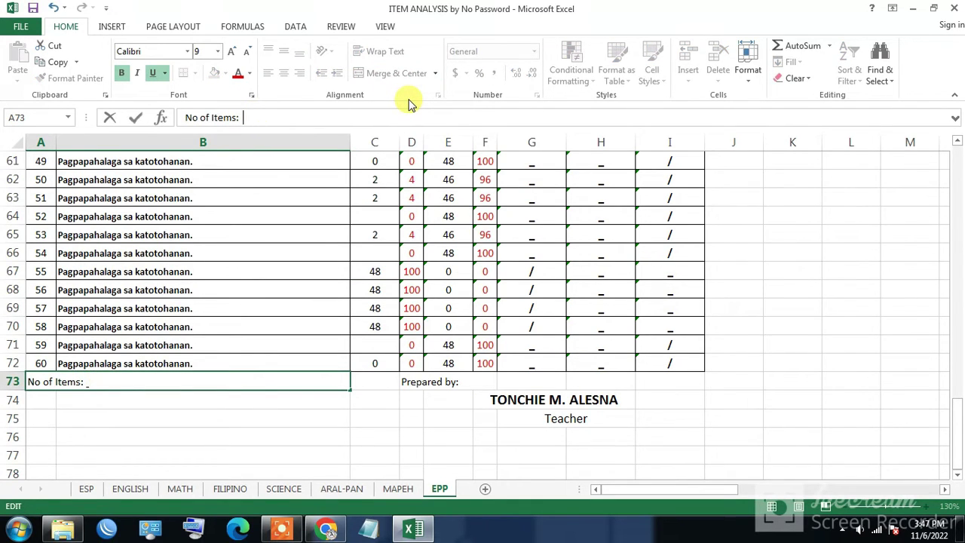
pyautogui.write('60')
pyautogui.press('Return')
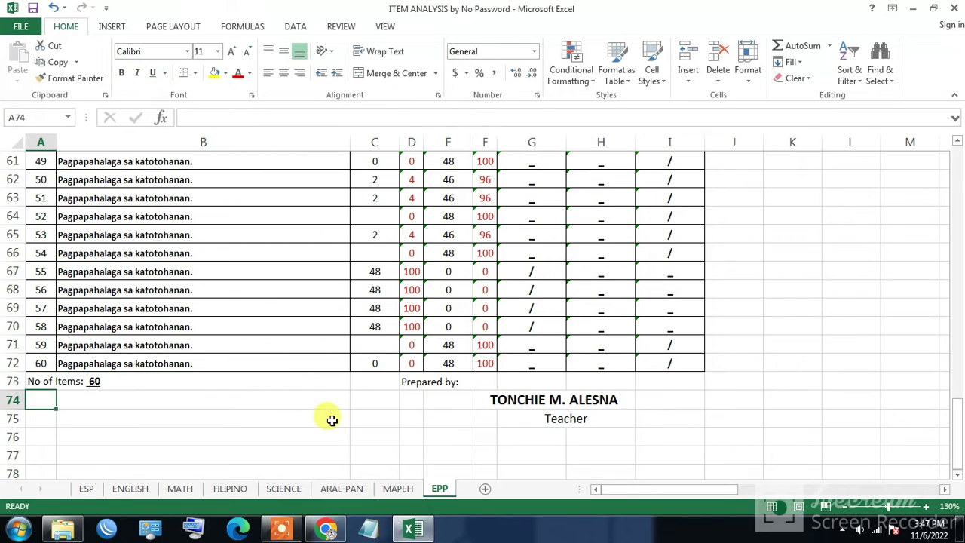
pyautogui.scroll(9, 335, 418)
pyautogui.scroll(11, 342, 419)
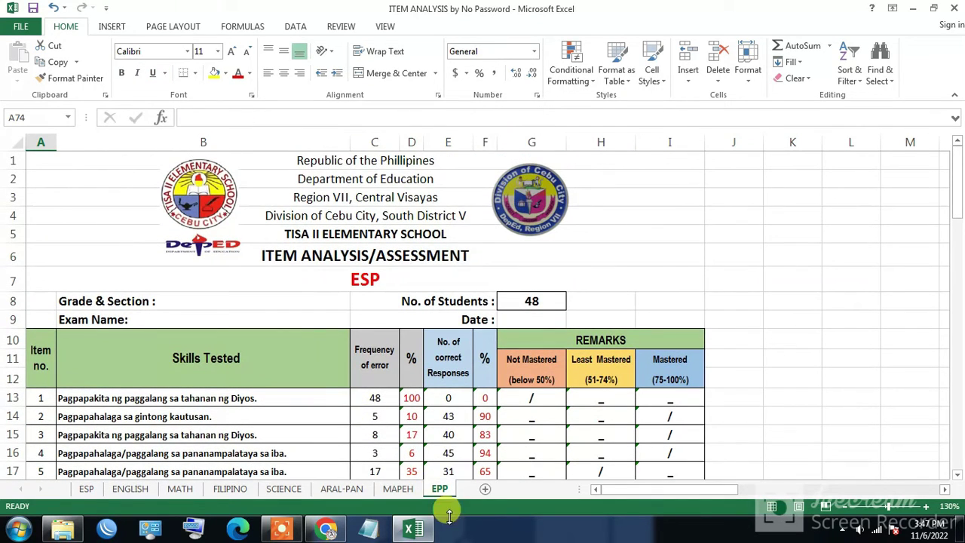
pyautogui.rightClick(445, 490)
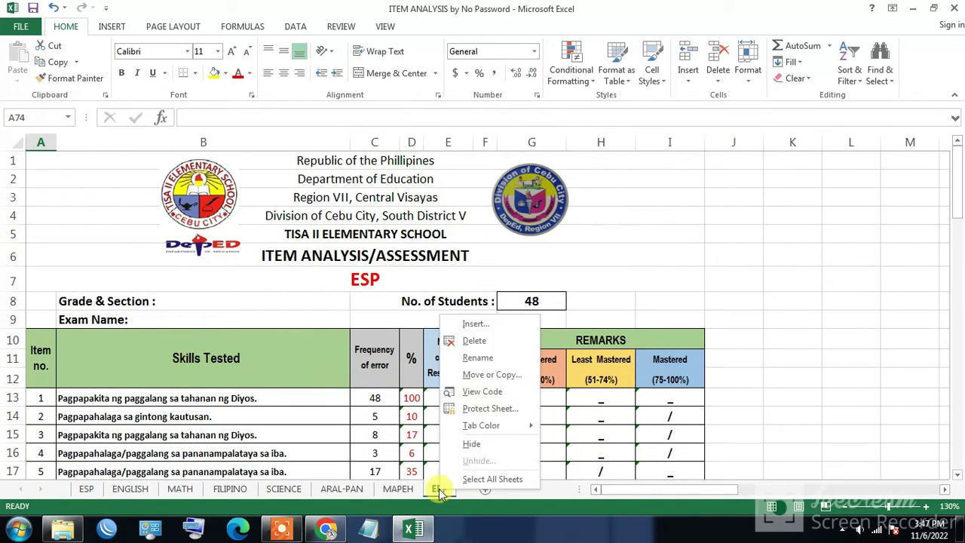
pyautogui.click(485, 372)
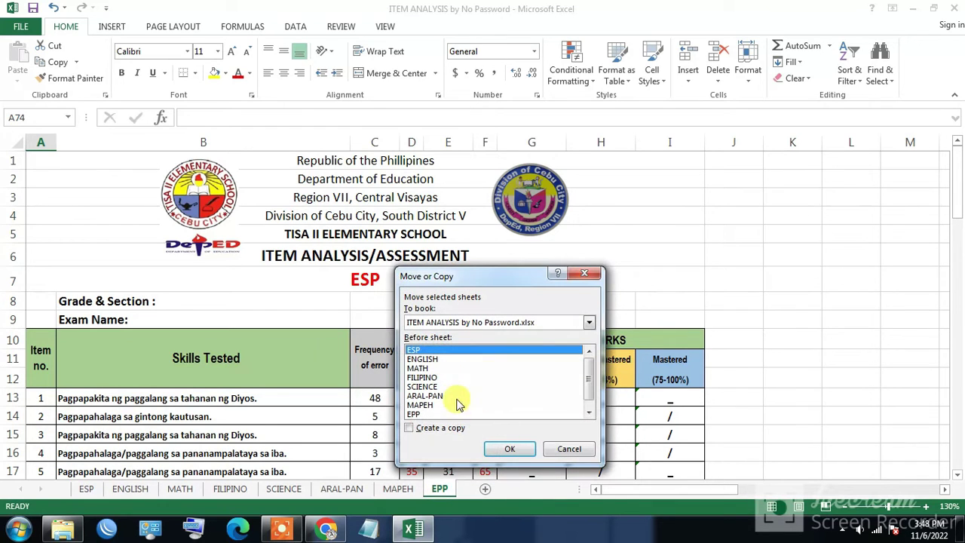
pyautogui.scroll(-1, 452, 410)
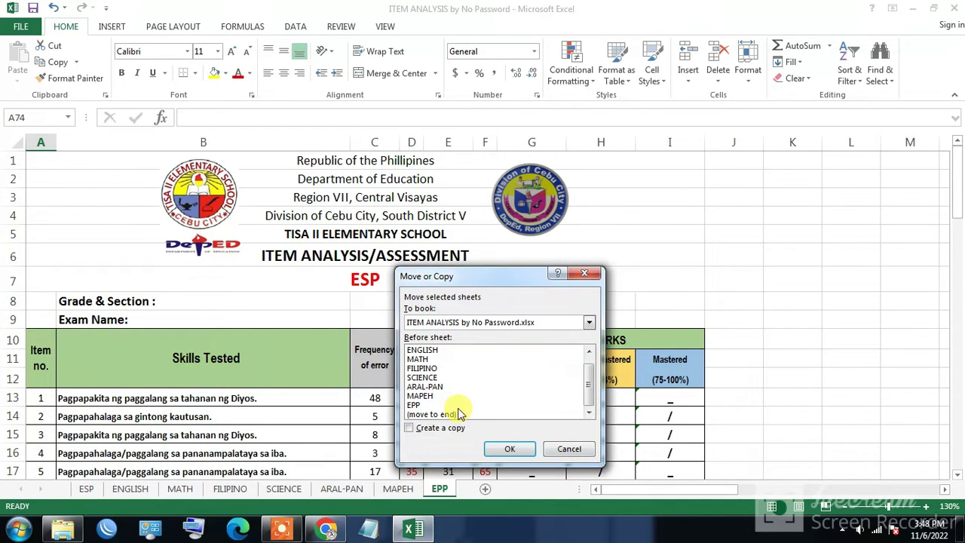
pyautogui.click(569, 449)
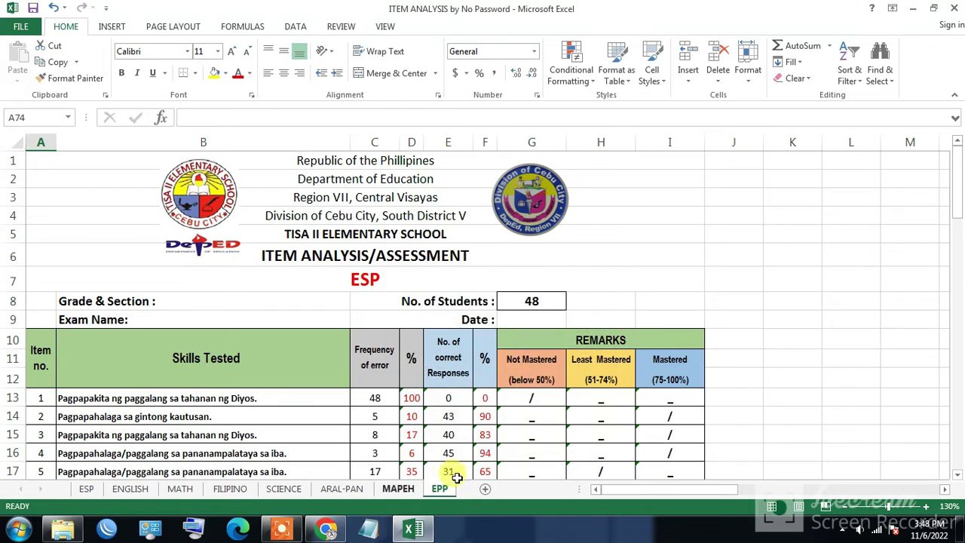
pyautogui.scroll(-20, 242, 392)
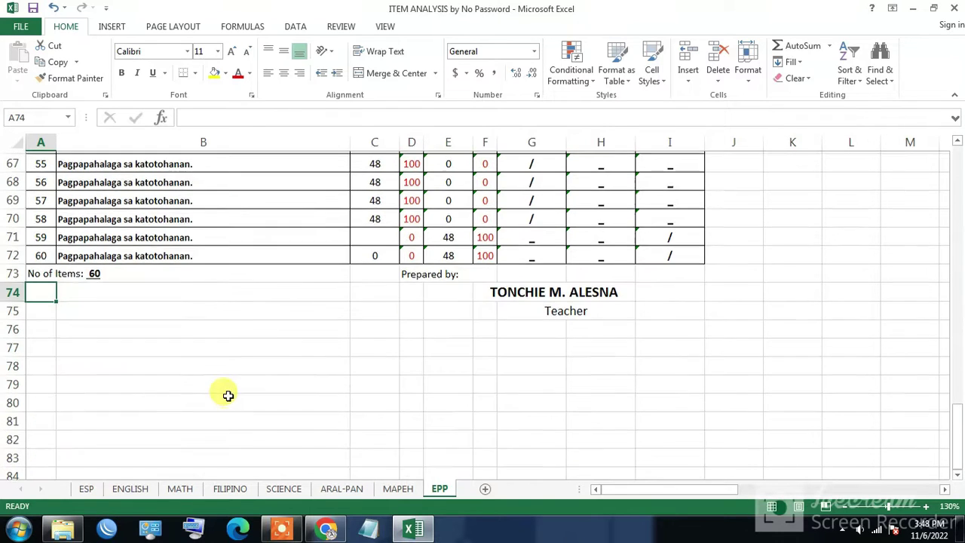
pyautogui.scroll(3, 225, 395)
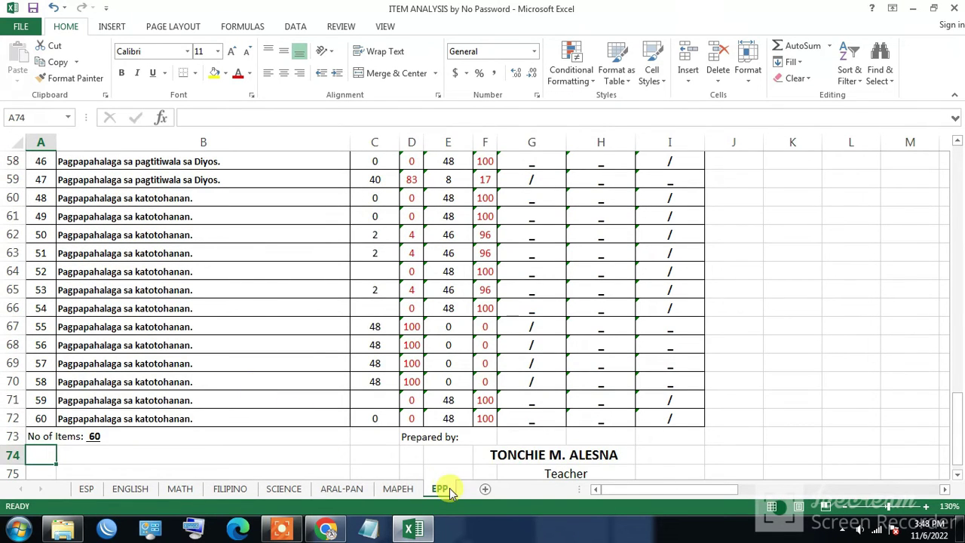
pyautogui.scroll(2, 121, 401)
pyautogui.scroll(-1, 124, 401)
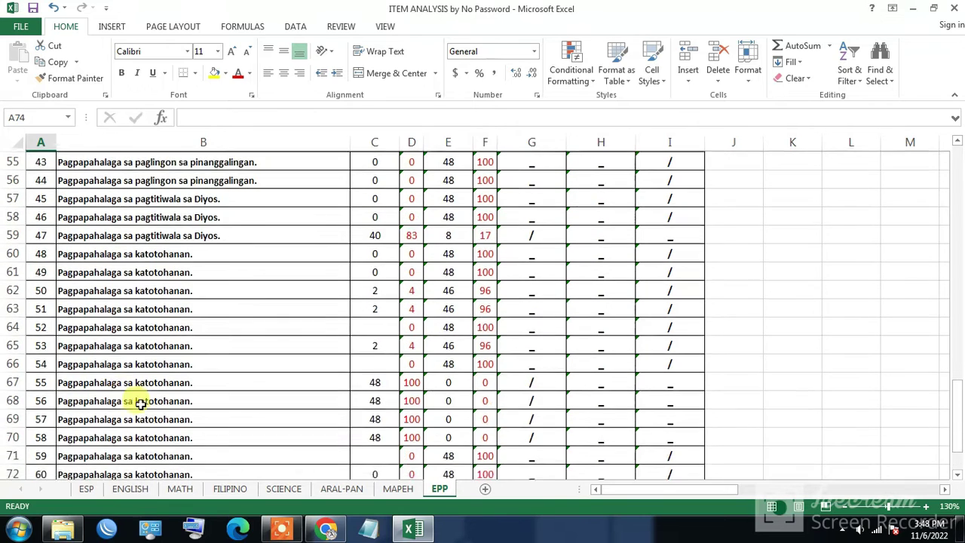
pyautogui.scroll(2, 143, 401)
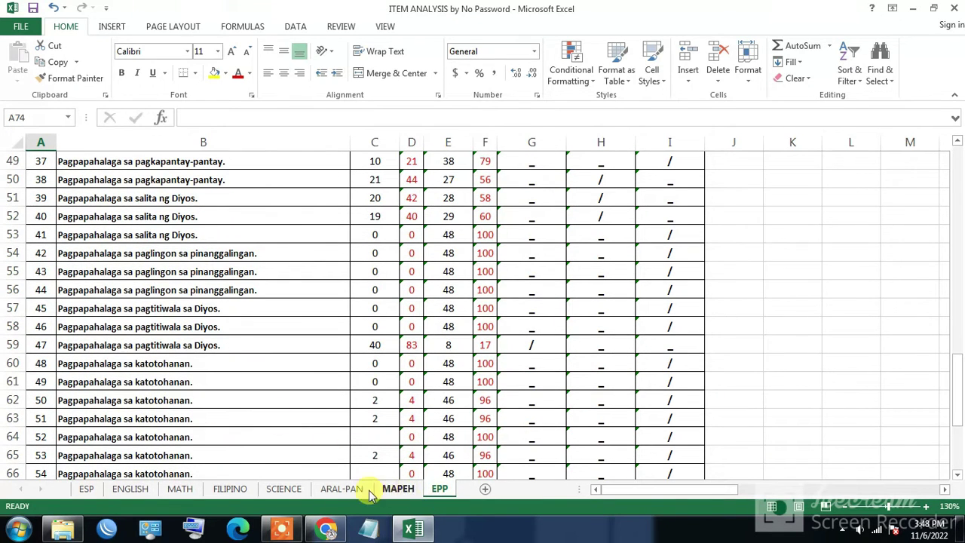
pyautogui.rightClick(443, 489)
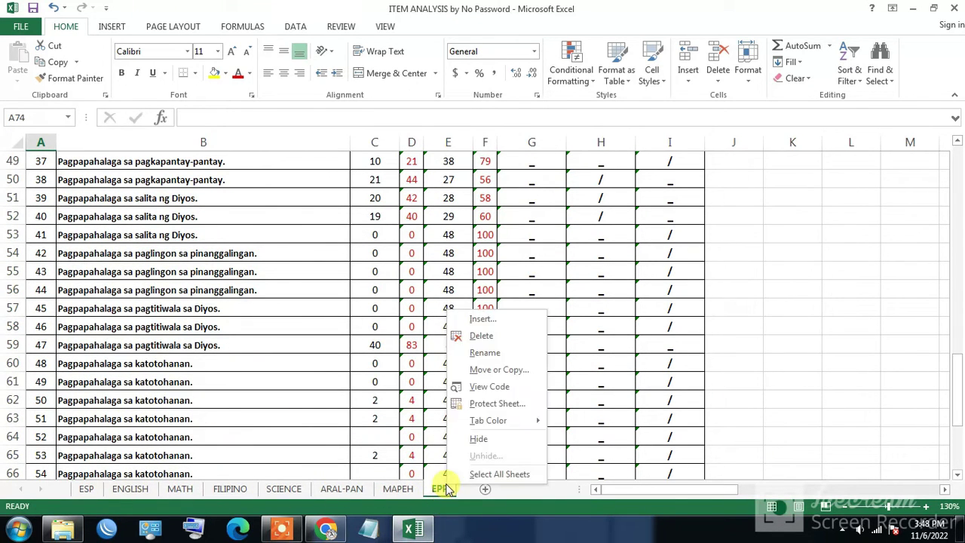
pyautogui.click(505, 369)
pyautogui.click(442, 421)
pyautogui.scroll(-1, 524, 399)
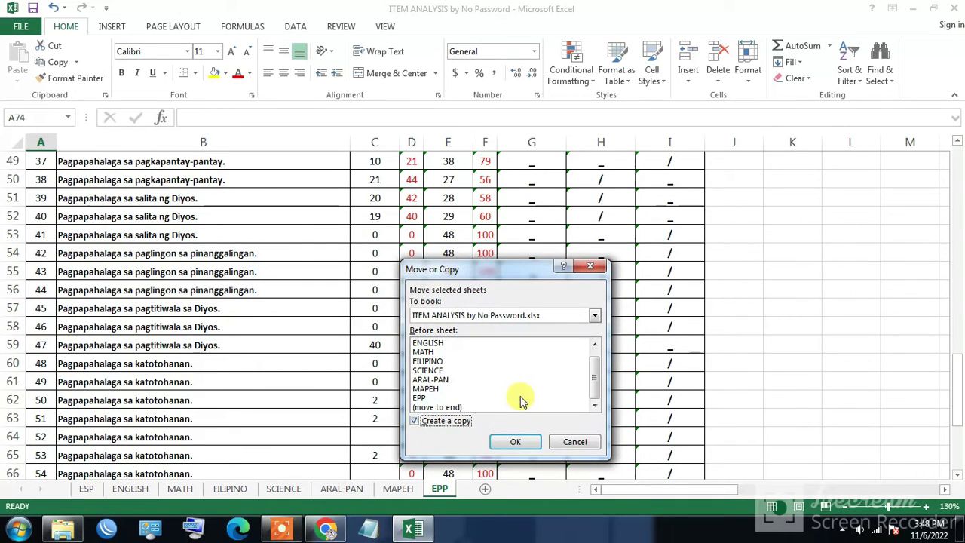
pyautogui.click(569, 442)
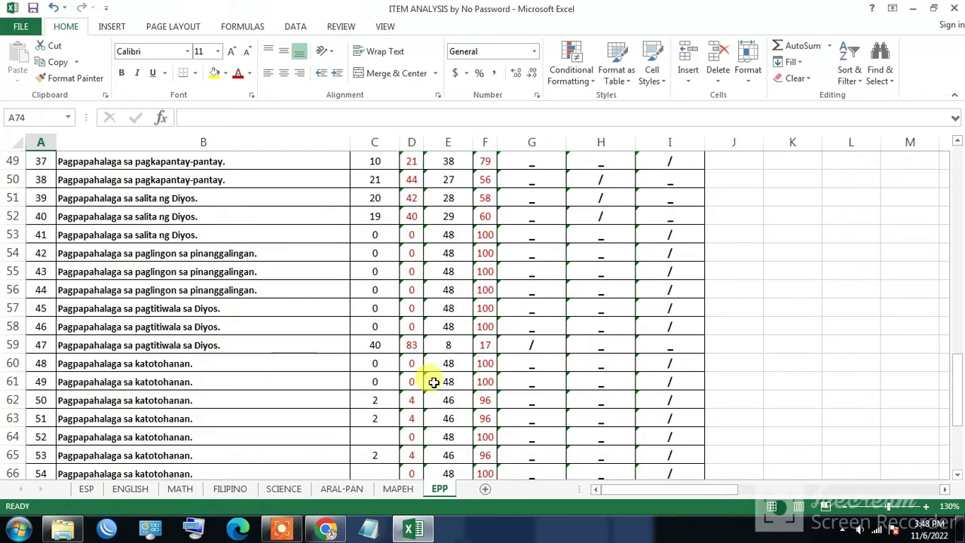
# Step: Delete the MAPEH sheet from the workbook and confirm the deletion
pyautogui.scroll(-6, 499, 372)
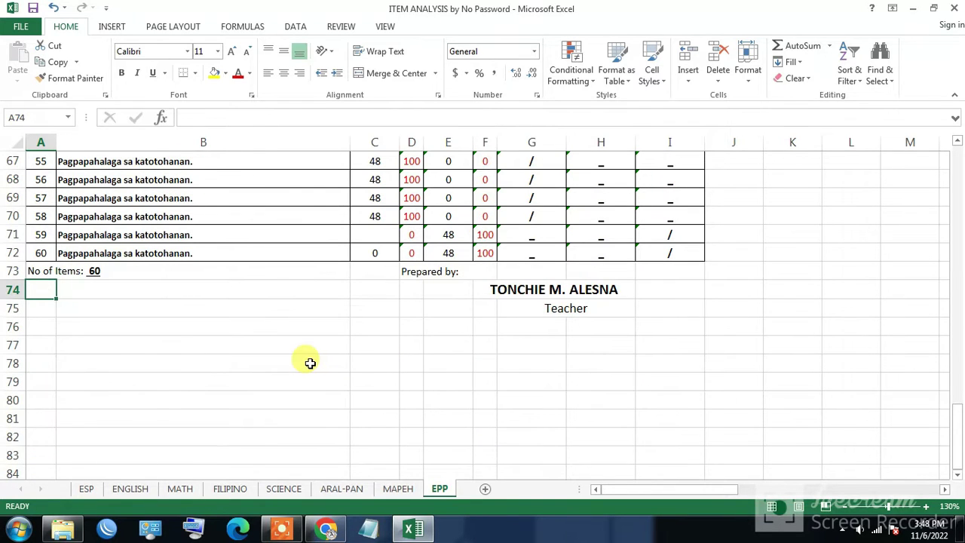
pyautogui.scroll(1, 339, 357)
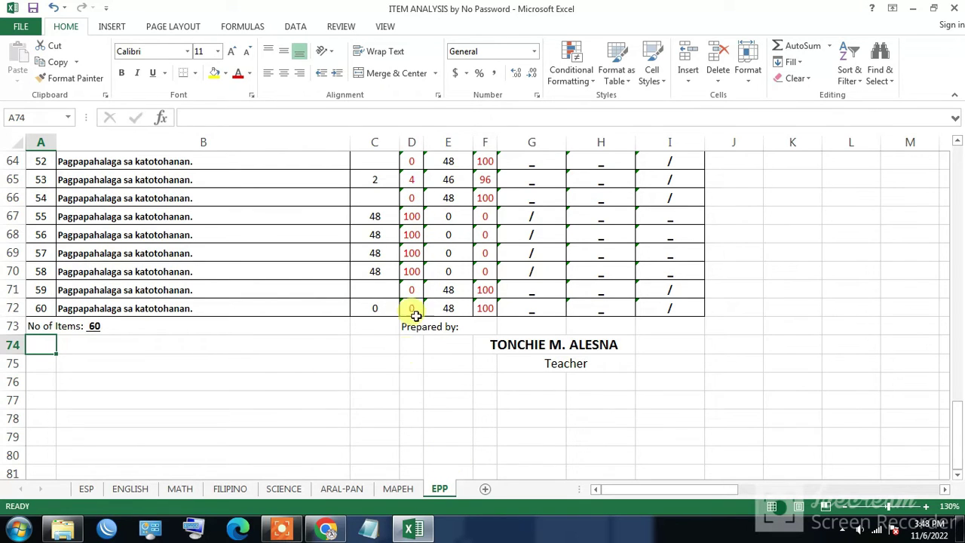
pyautogui.rightClick(394, 489)
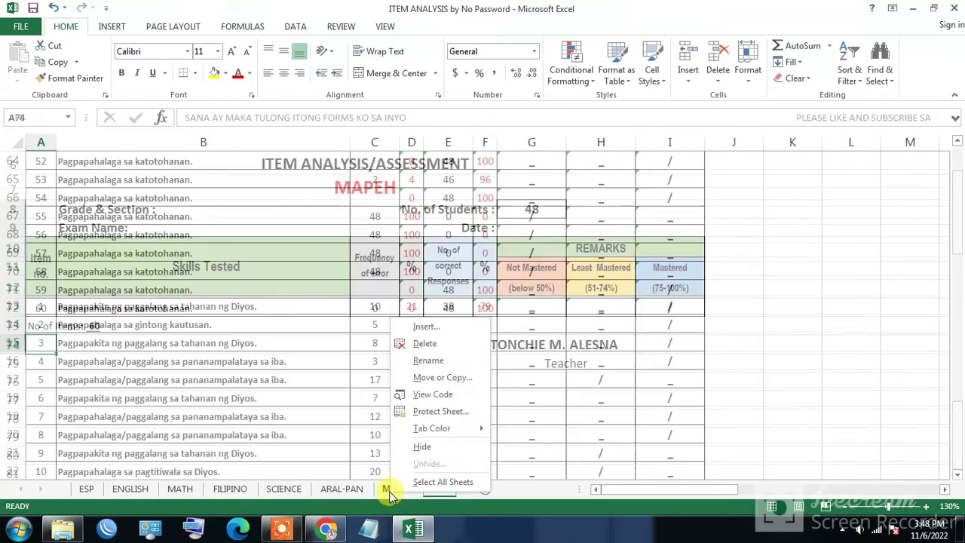
pyautogui.click(423, 343)
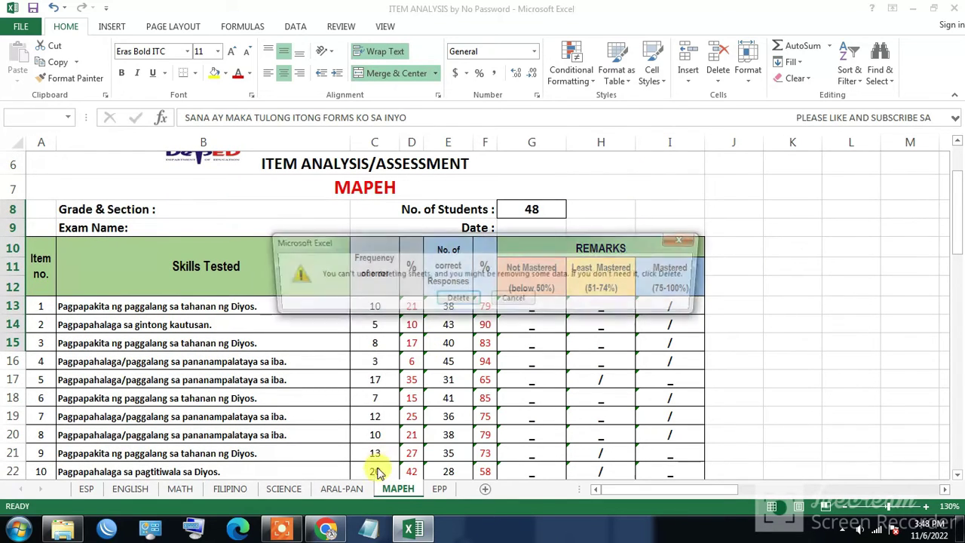
pyautogui.click(455, 301)
# Step: Delete the ARAL-PAN and SCIENCE sheets from the workbook, confirming each deletion
pyautogui.rightClick(339, 488)
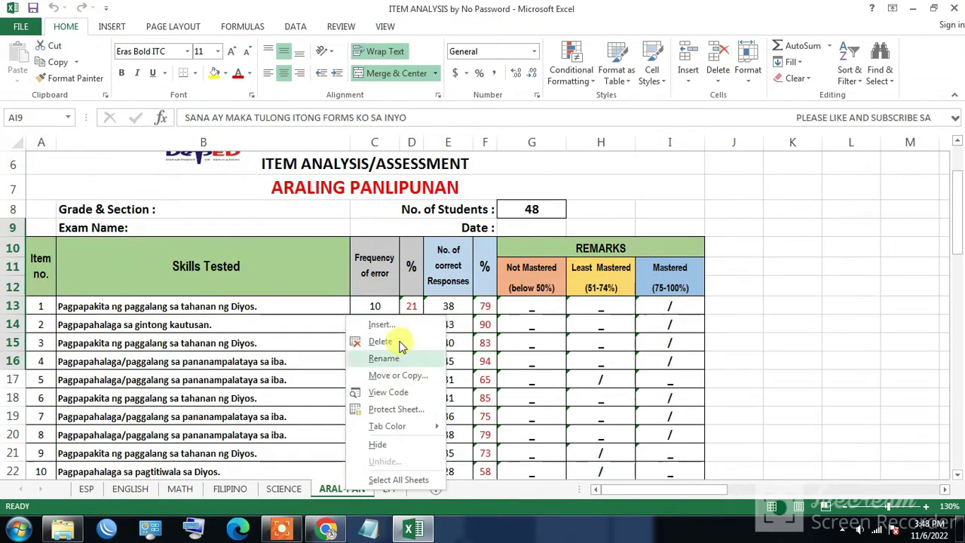
pyautogui.click(377, 342)
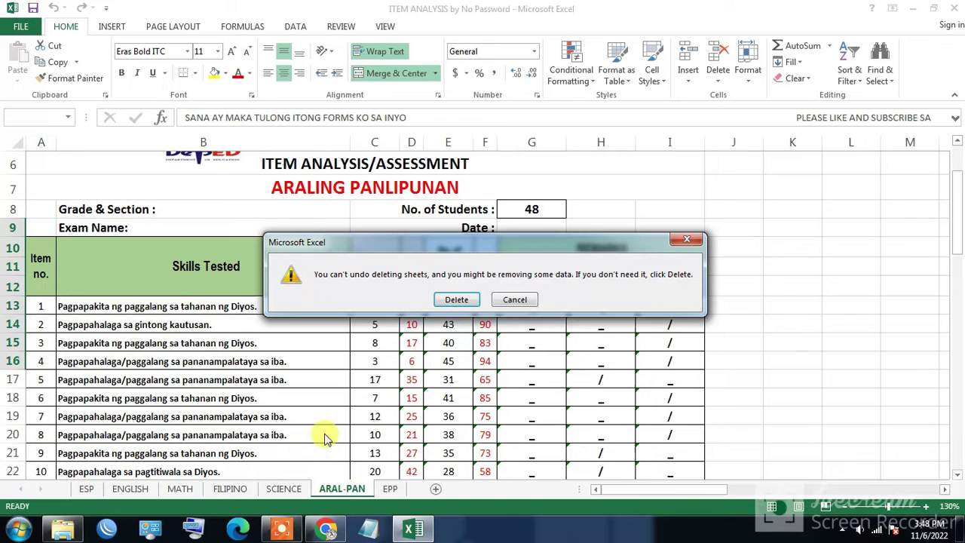
pyautogui.click(457, 299)
pyautogui.rightClick(281, 488)
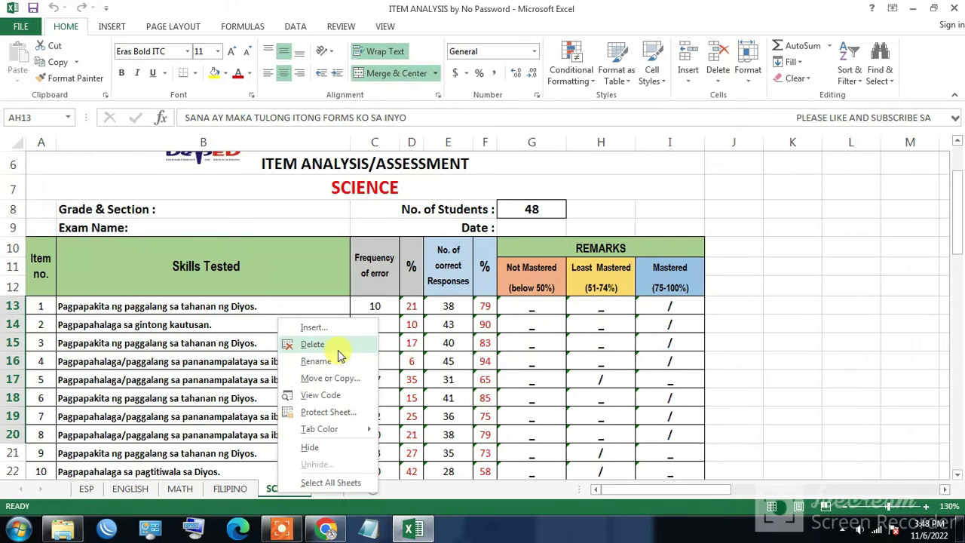
pyautogui.click(313, 344)
pyautogui.click(441, 301)
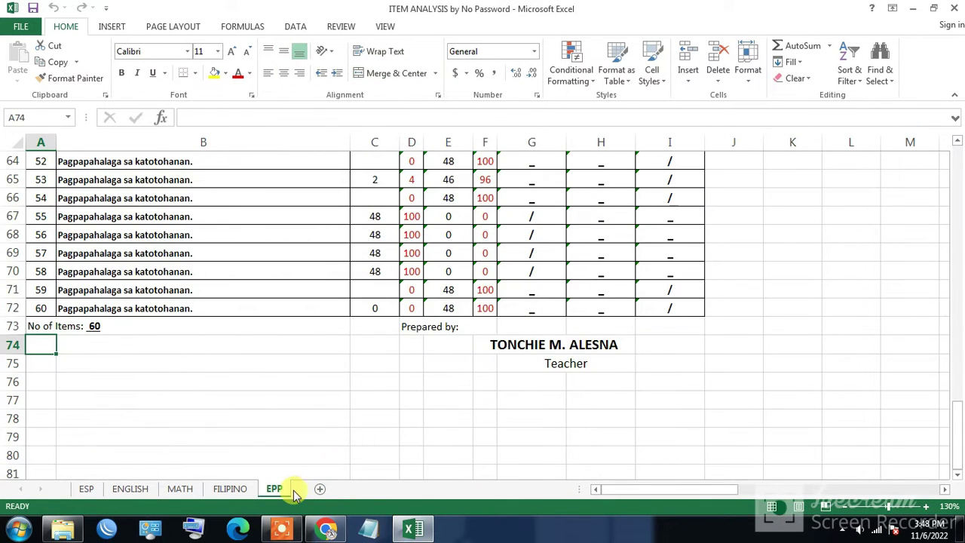
# Step: Delete the old FILIPINO and MATH sheets from the workbook, confirming each deletion
pyautogui.click(37, 305)
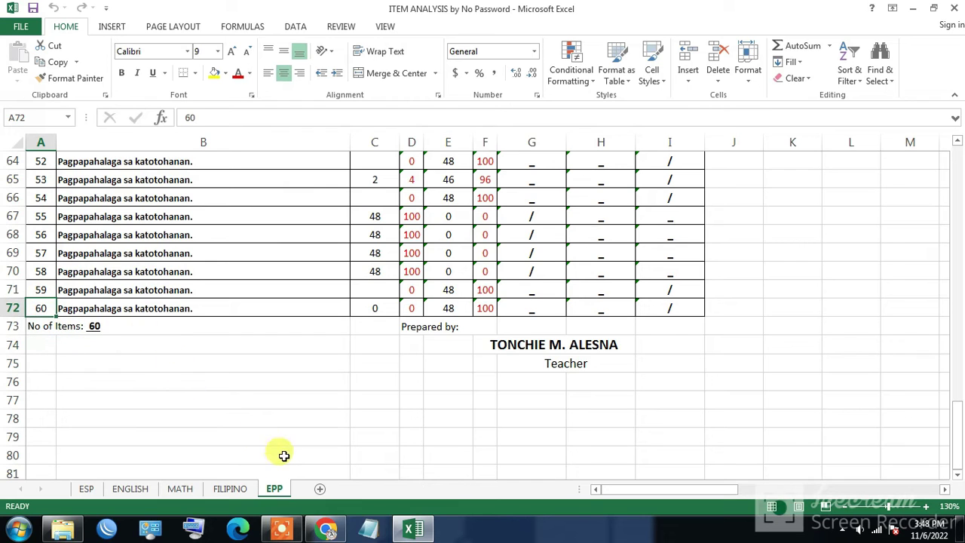
pyautogui.rightClick(235, 488)
pyautogui.click(274, 336)
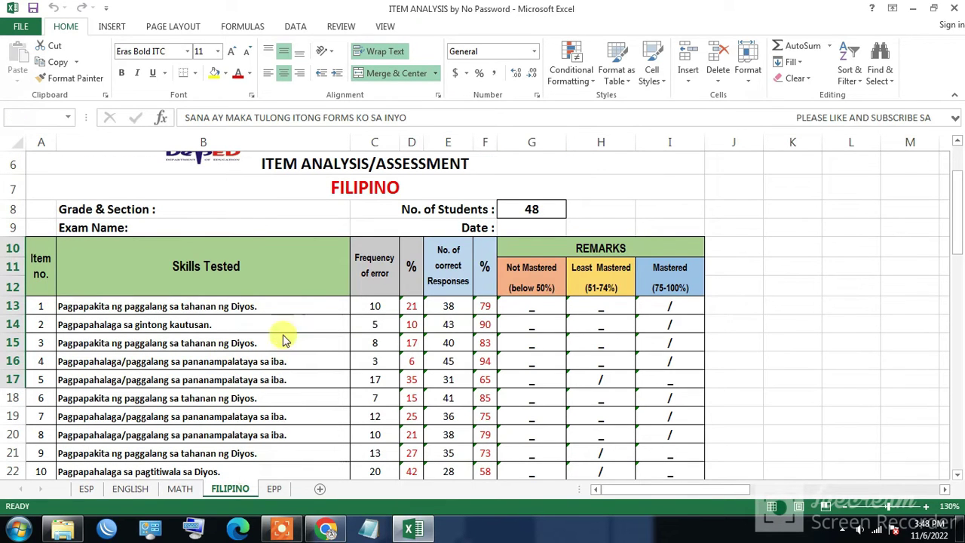
pyautogui.click(450, 297)
pyautogui.rightClick(181, 488)
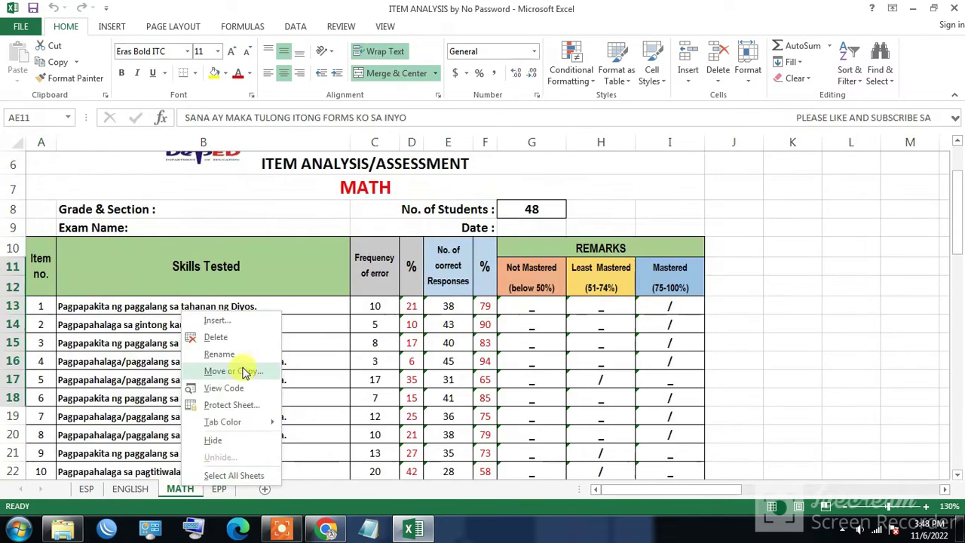
pyautogui.click(240, 337)
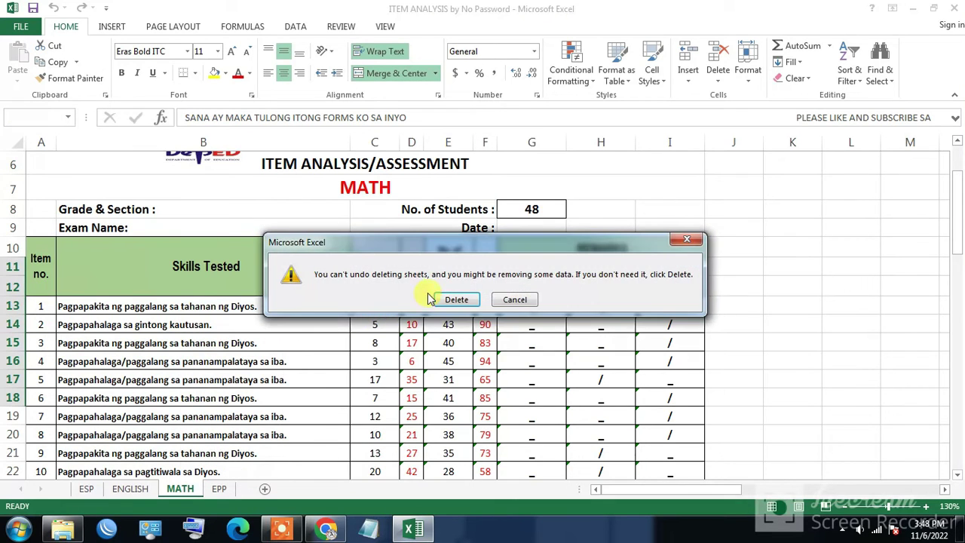
pyautogui.click(451, 299)
# Step: Delete the ENGLISH and ESP sheets and confirm, leaving EPP as the only sheet
pyautogui.rightClick(130, 488)
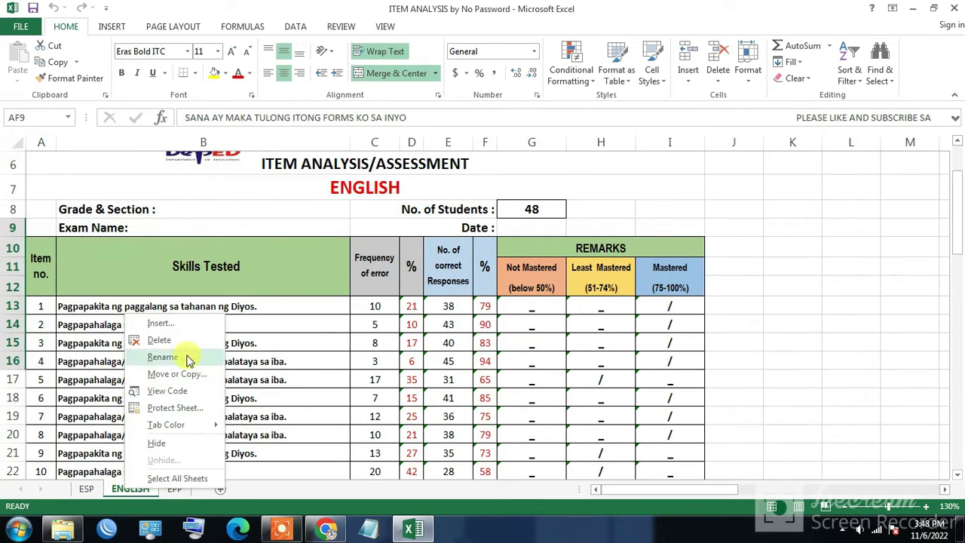
pyautogui.click(179, 340)
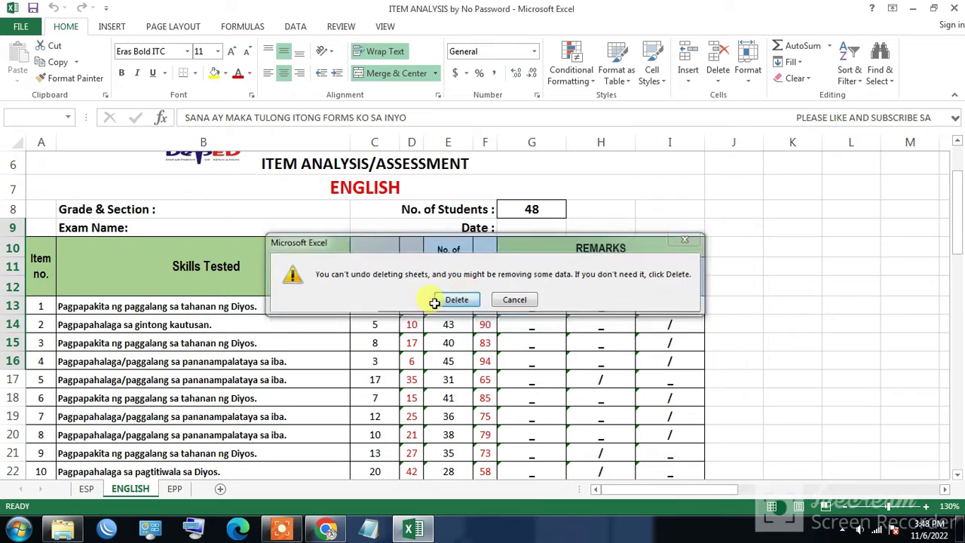
pyautogui.click(455, 299)
pyautogui.rightClick(87, 488)
pyautogui.click(147, 341)
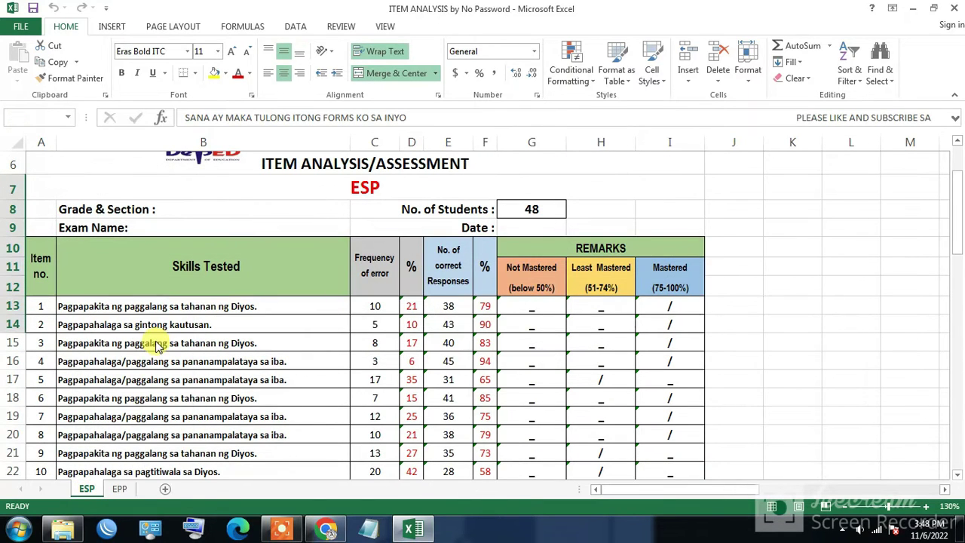
pyautogui.click(451, 299)
pyautogui.scroll(-5, 358, 340)
pyautogui.scroll(6, 357, 340)
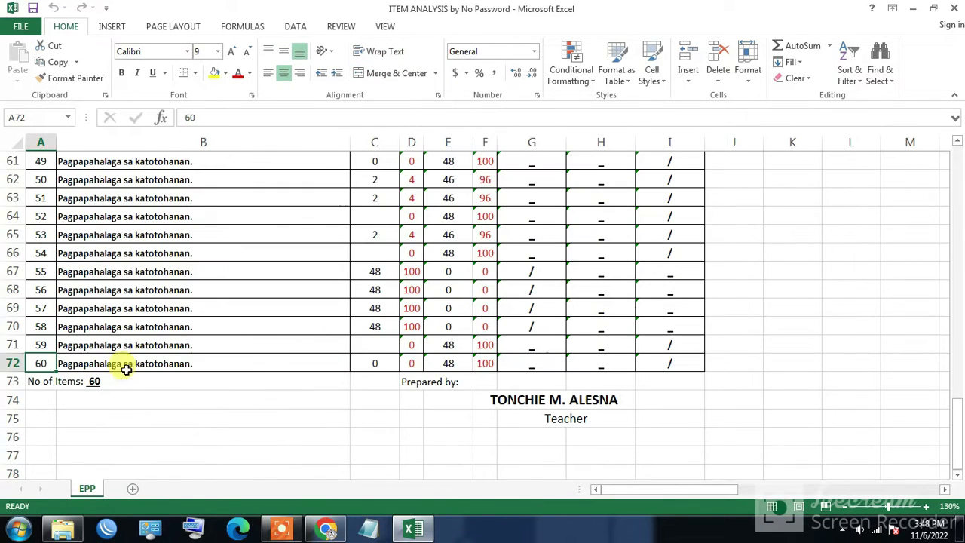
# Step: Create a copy of the EPP sheet in the same workbook, placed at the end
pyautogui.rightClick(89, 487)
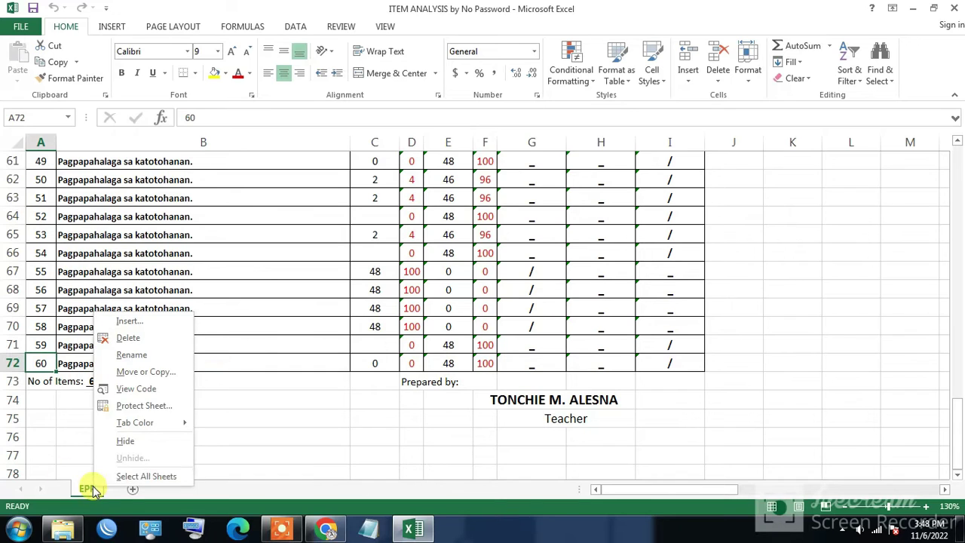
pyautogui.click(172, 371)
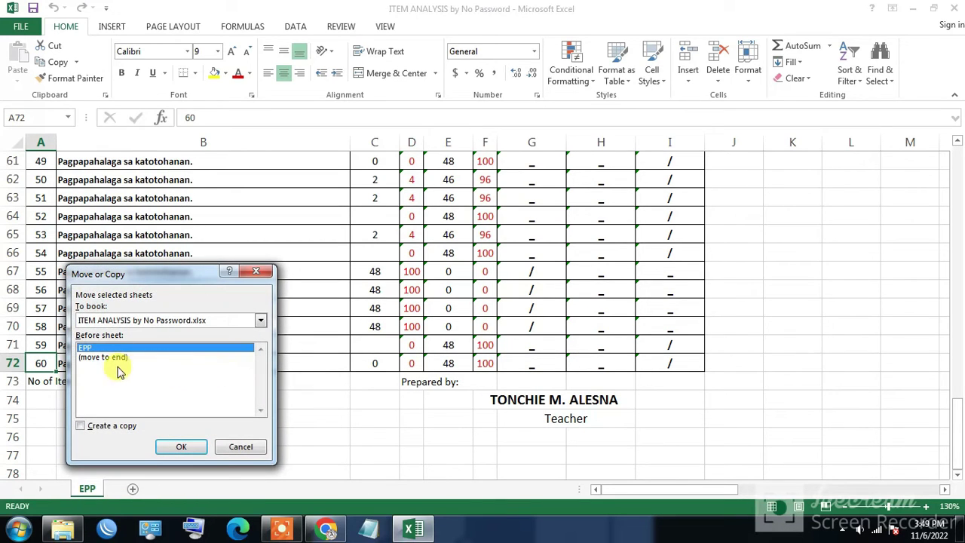
pyautogui.click(81, 426)
pyautogui.click(113, 357)
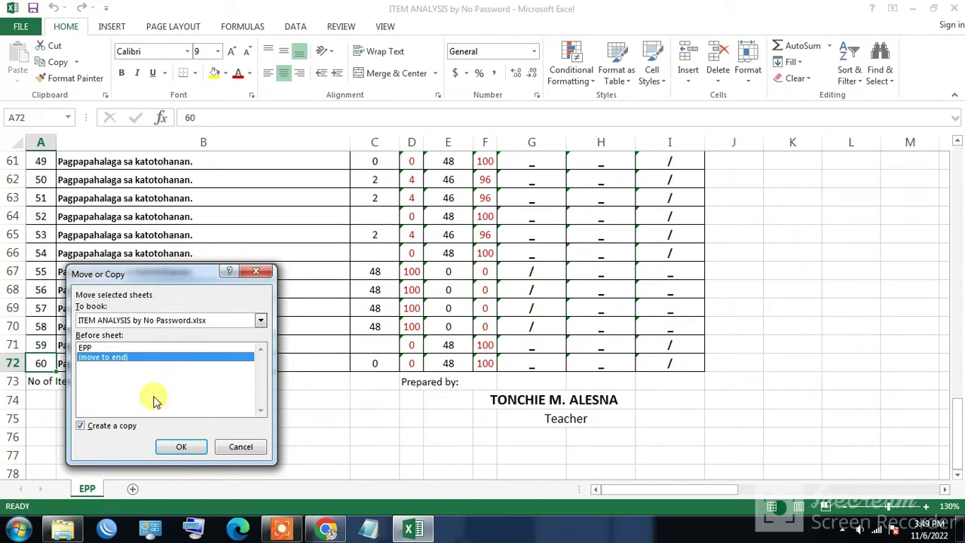
pyautogui.click(184, 447)
# Step: Rename the copied EPP sheet as MATH
pyautogui.rightClick(135, 491)
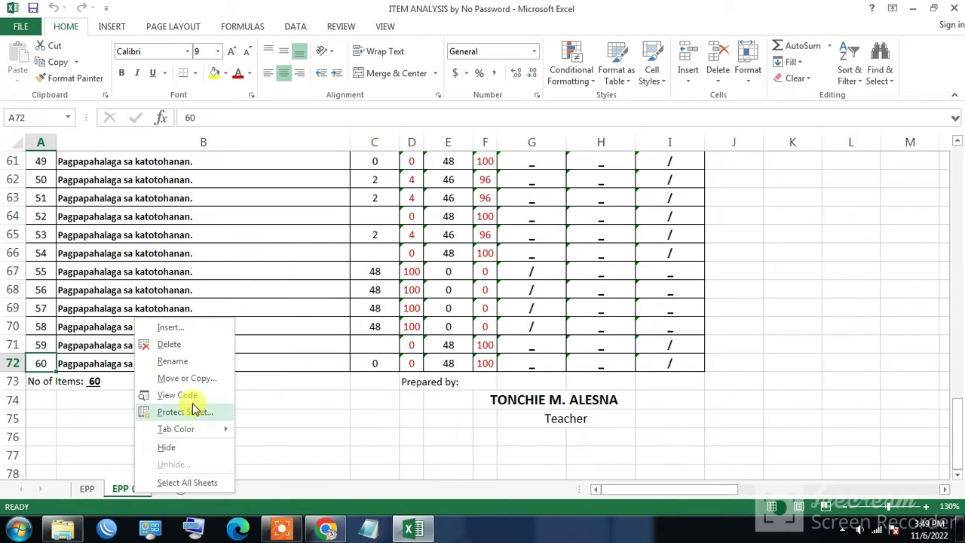
pyautogui.click(181, 362)
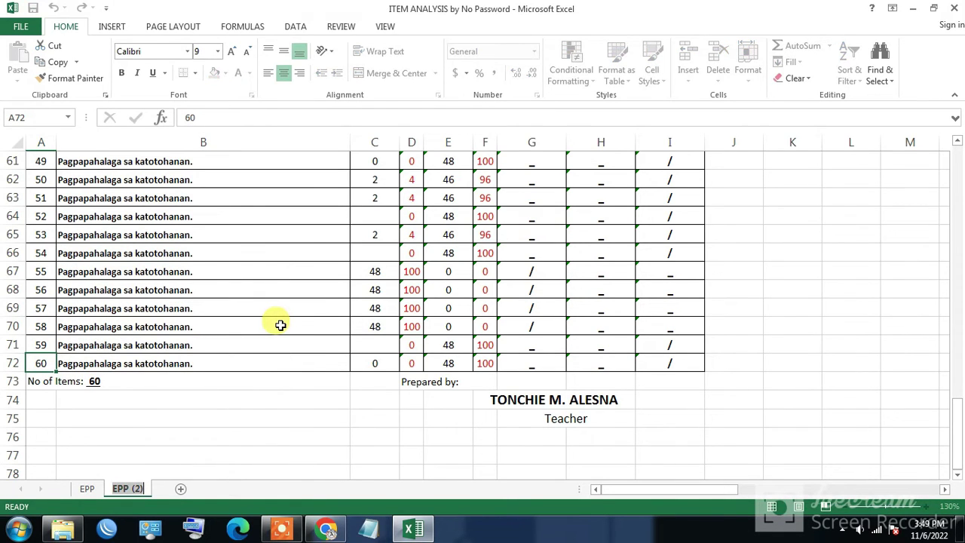
pyautogui.write('m')
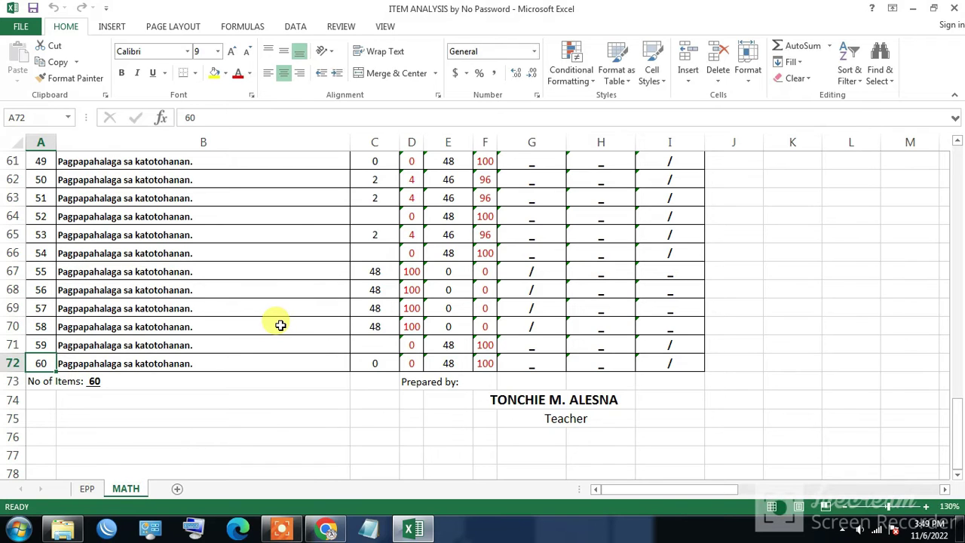
# Step: Change the subject title in A7 of the MATH sheet to MATH
pyautogui.scroll(20, 446, 329)
pyautogui.click(376, 279)
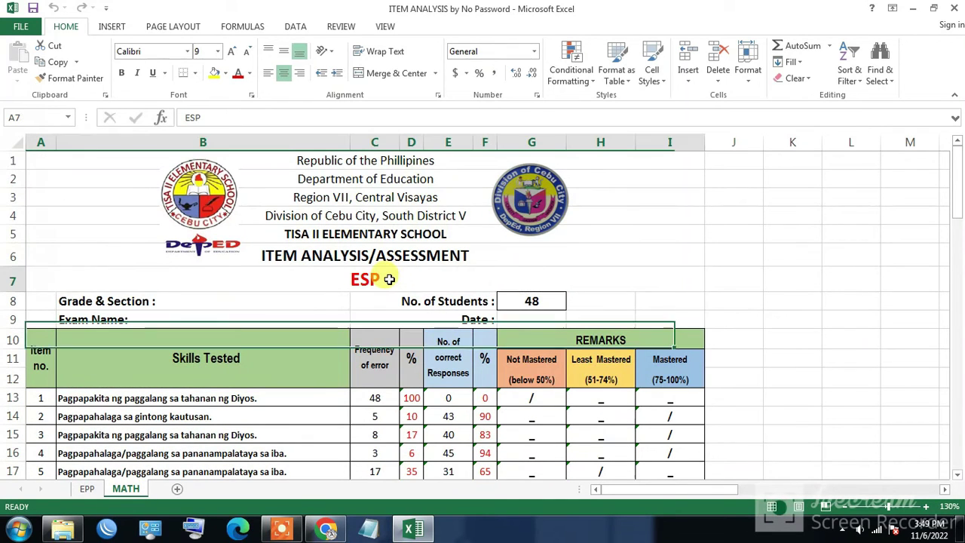
pyautogui.write('MATH')
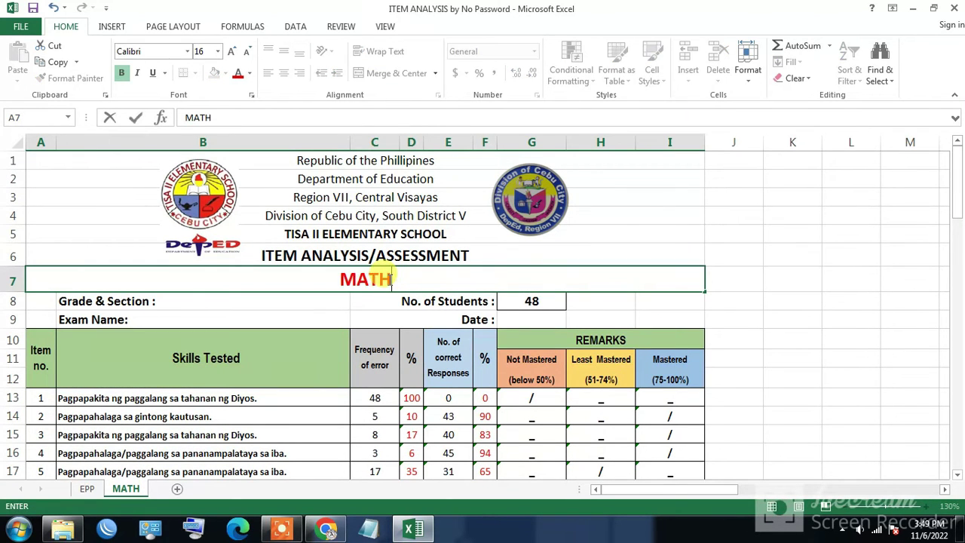
pyautogui.click(678, 295)
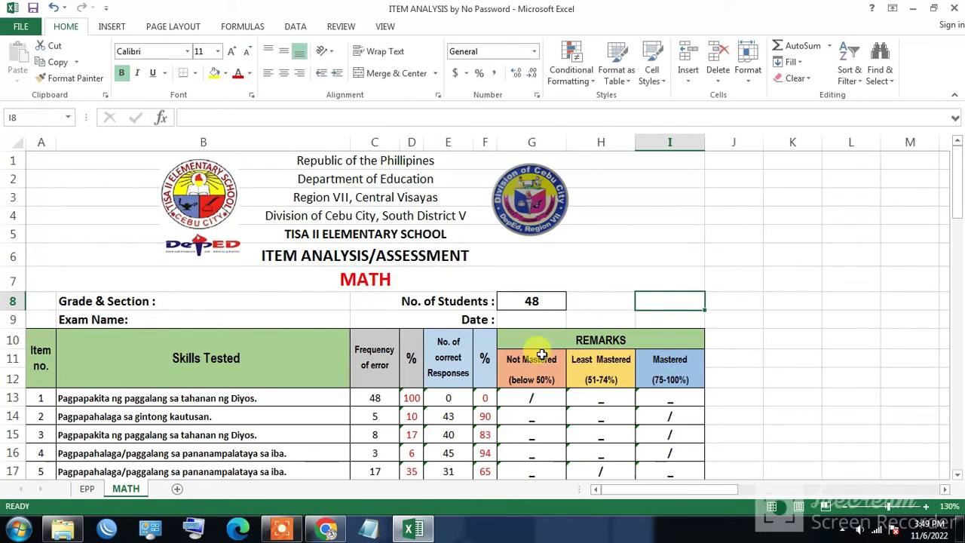
# Step: Compare the EPP sheet's heading with the MATH sheet and examine the copied item rows, percentages and remarks
pyautogui.click(89, 488)
pyautogui.scroll(20, 295, 388)
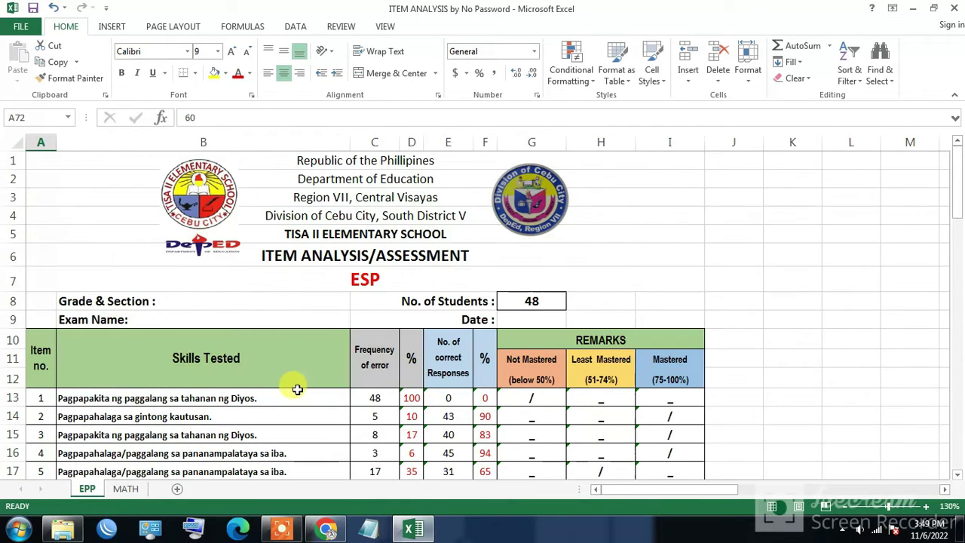
pyautogui.click(125, 488)
pyautogui.scroll(-13, 211, 445)
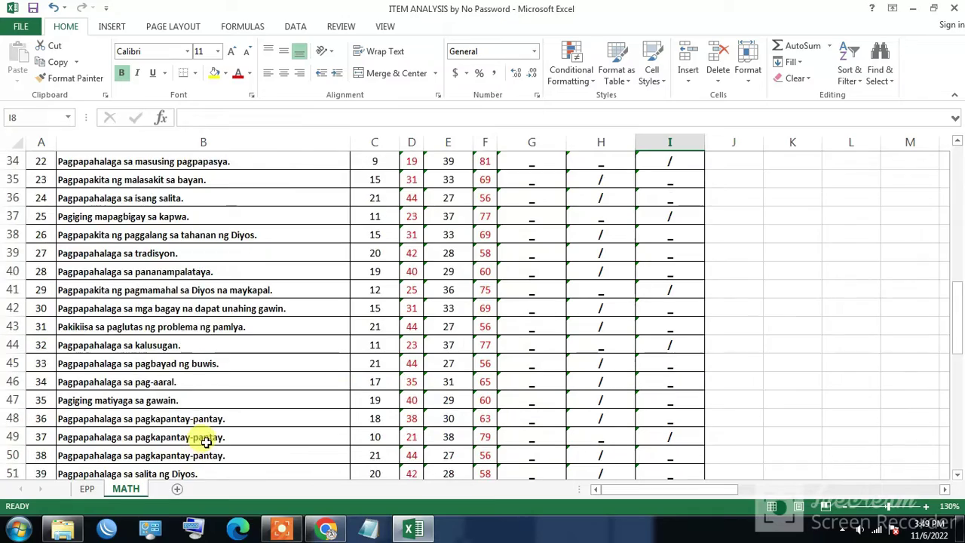
pyautogui.scroll(-8, 215, 419)
pyautogui.scroll(5, 216, 400)
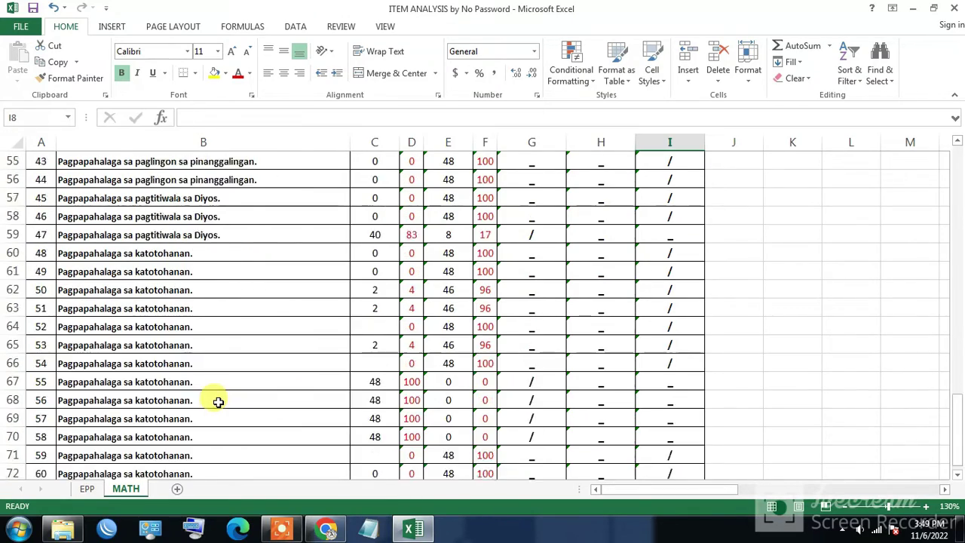
pyautogui.scroll(-1, 506, 414)
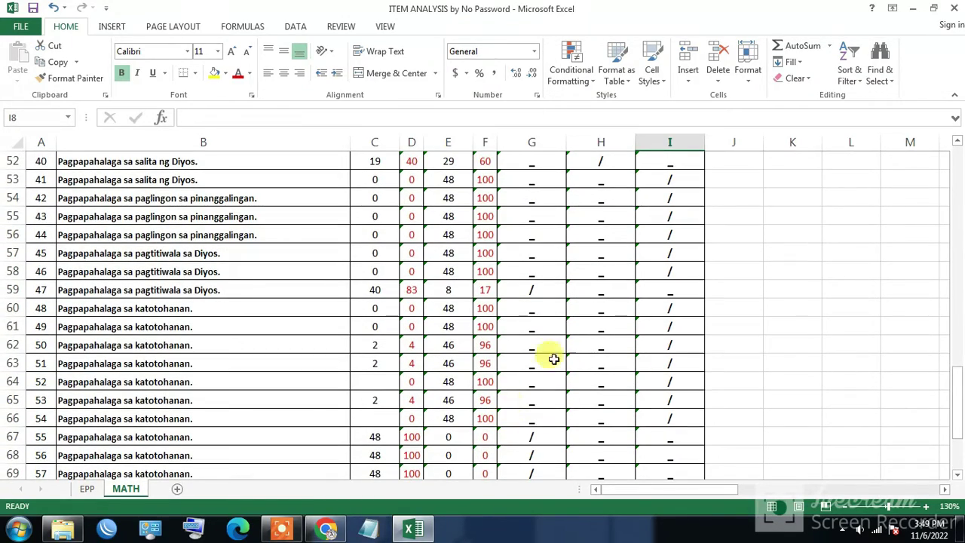
pyautogui.scroll(-3, 528, 396)
pyautogui.scroll(8, 388, 351)
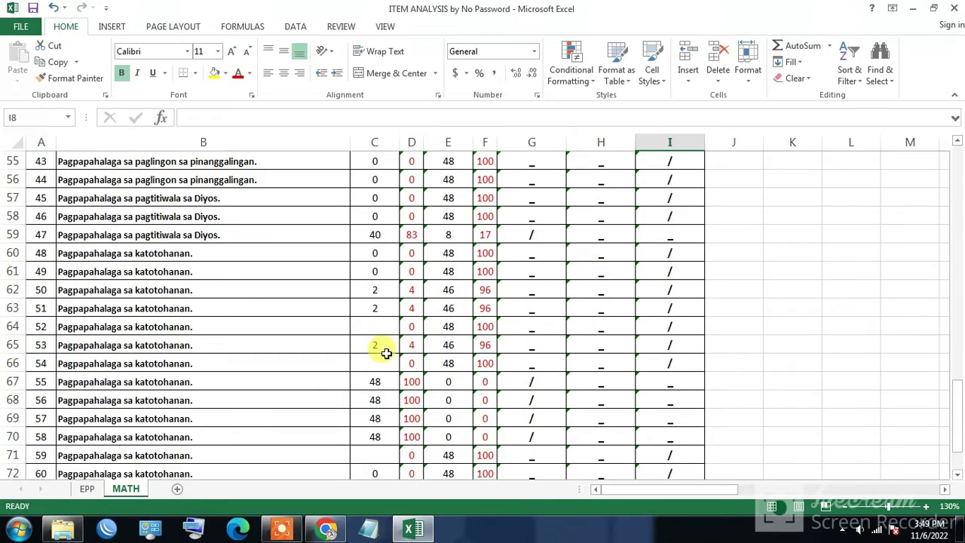
pyautogui.scroll(9, 541, 362)
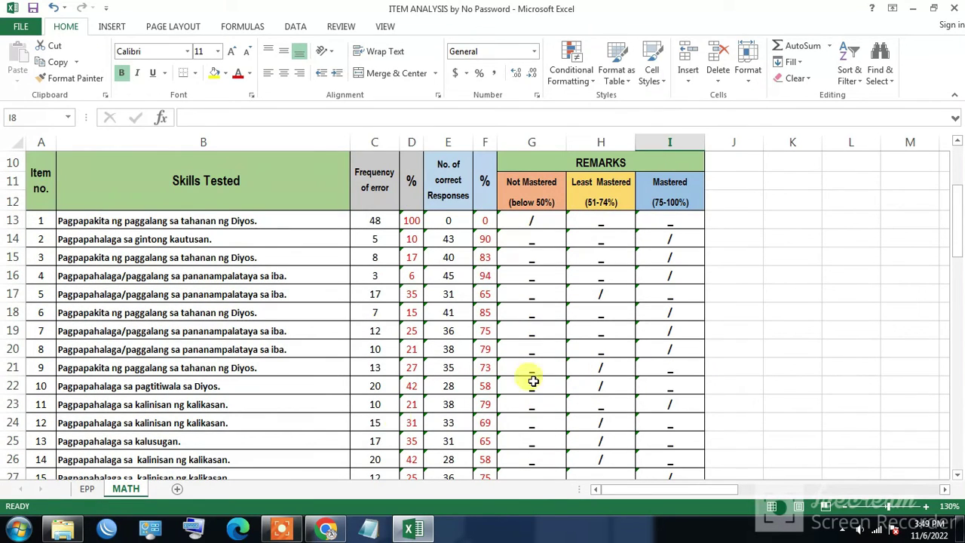
# Step: Review the whole MATH sheet from the school heading down to the item count and signature block
pyautogui.click(755, 426)
pyautogui.scroll(2, 547, 382)
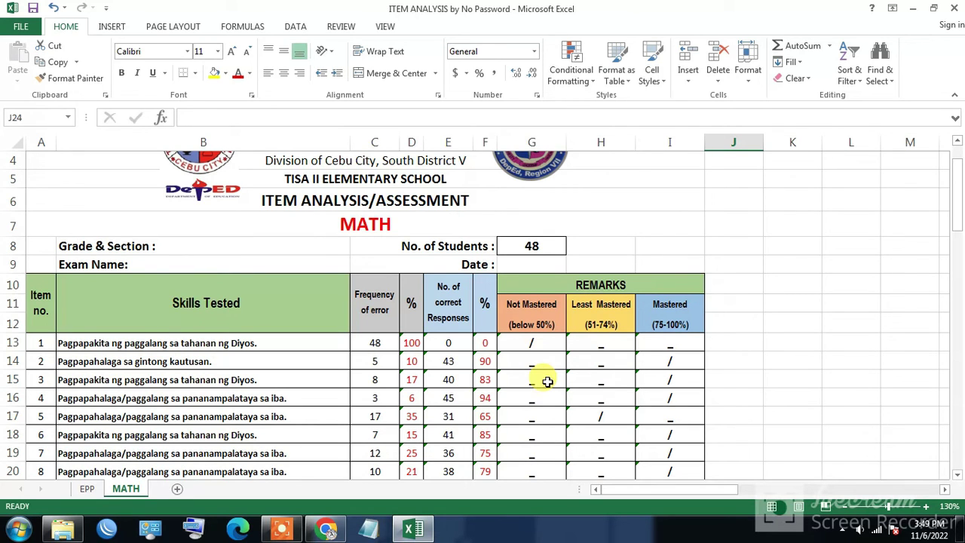
pyautogui.scroll(-20, 547, 381)
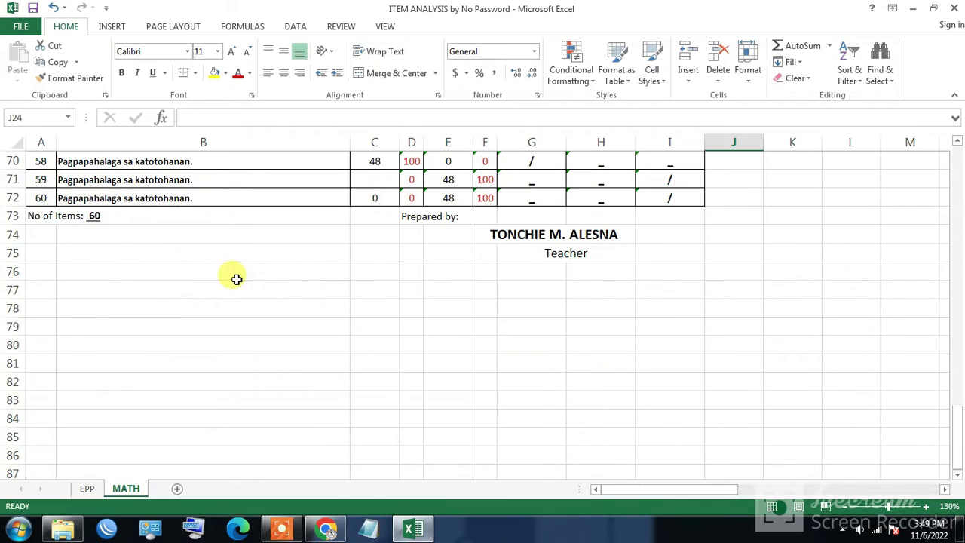
pyautogui.scroll(4, 234, 275)
pyautogui.scroll(2, 226, 258)
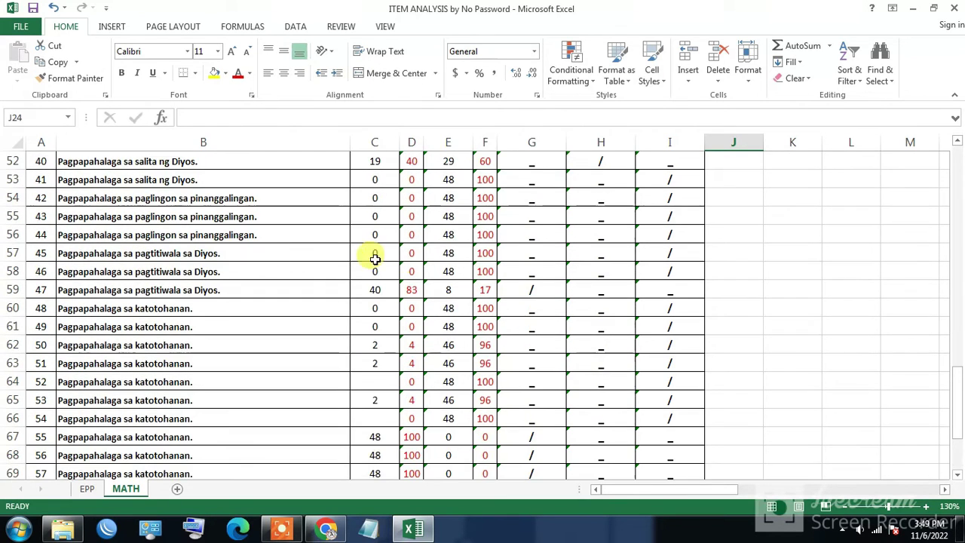
pyautogui.scroll(10, 527, 362)
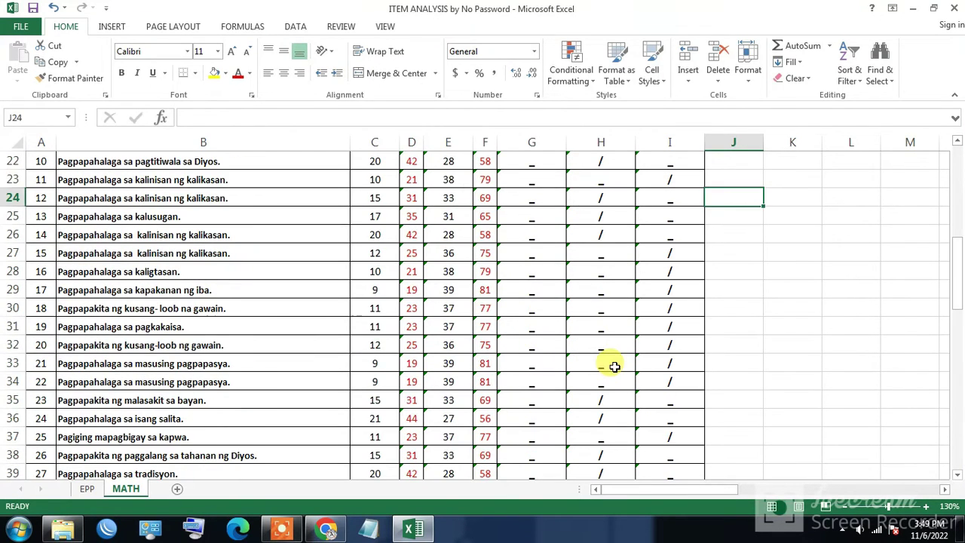
pyautogui.scroll(-4, 493, 385)
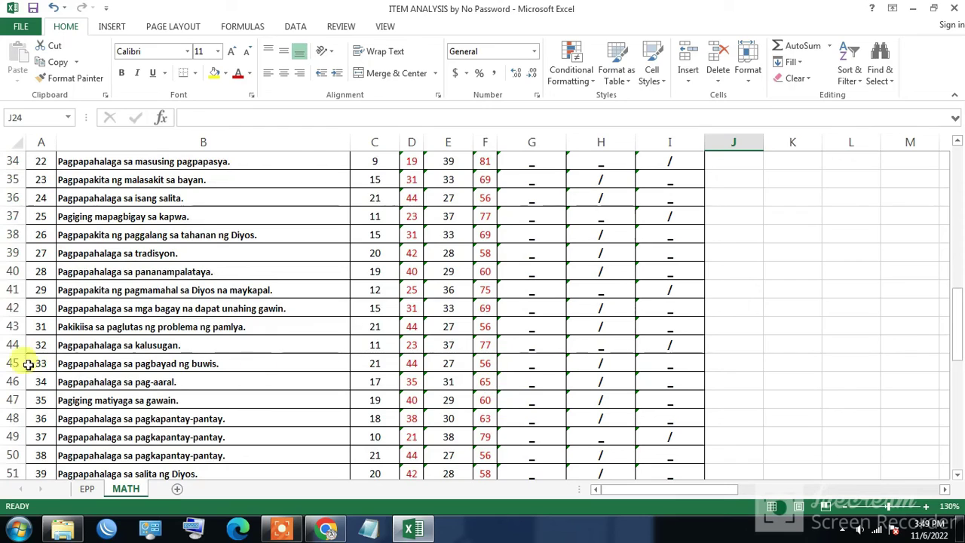
pyautogui.click(88, 490)
pyautogui.click(109, 492)
pyautogui.scroll(-4, 197, 422)
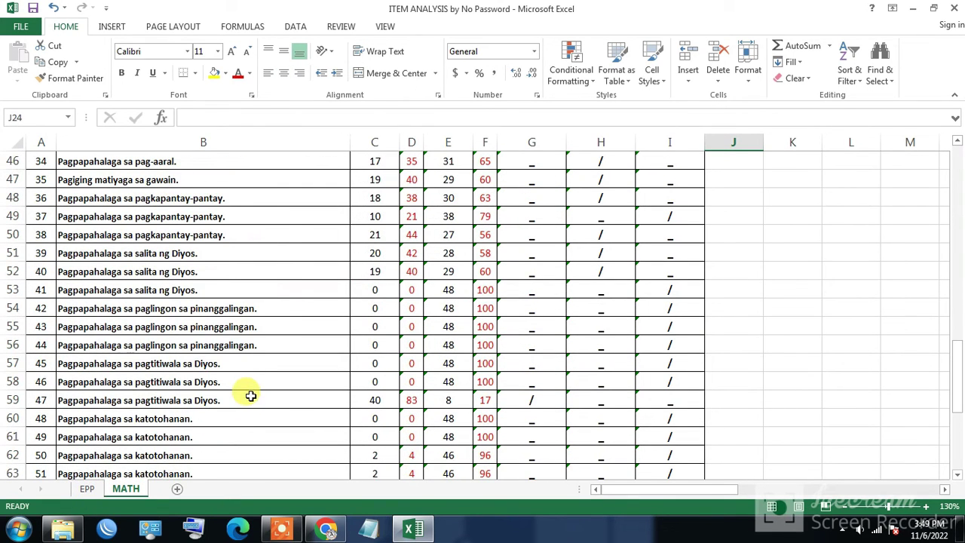
pyautogui.scroll(14, 241, 396)
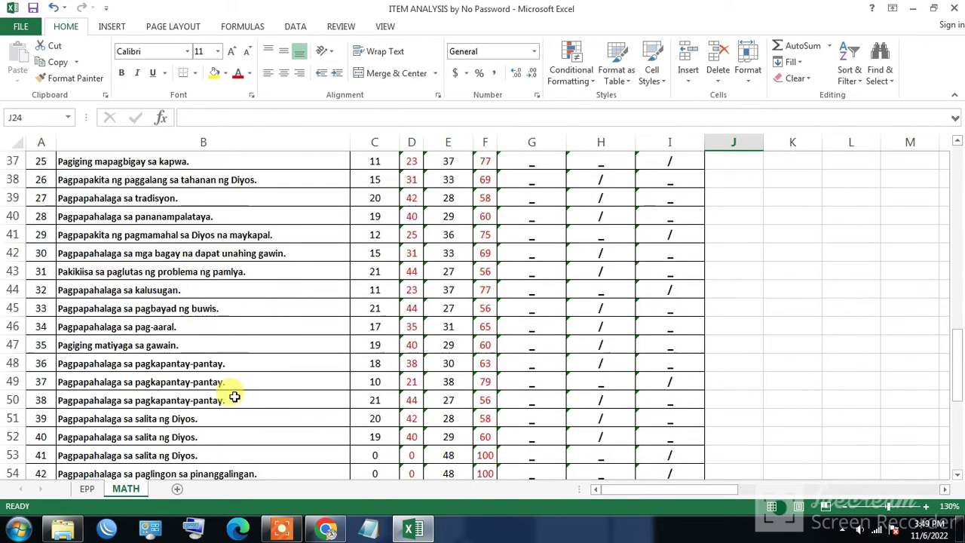
pyautogui.scroll(1, 240, 398)
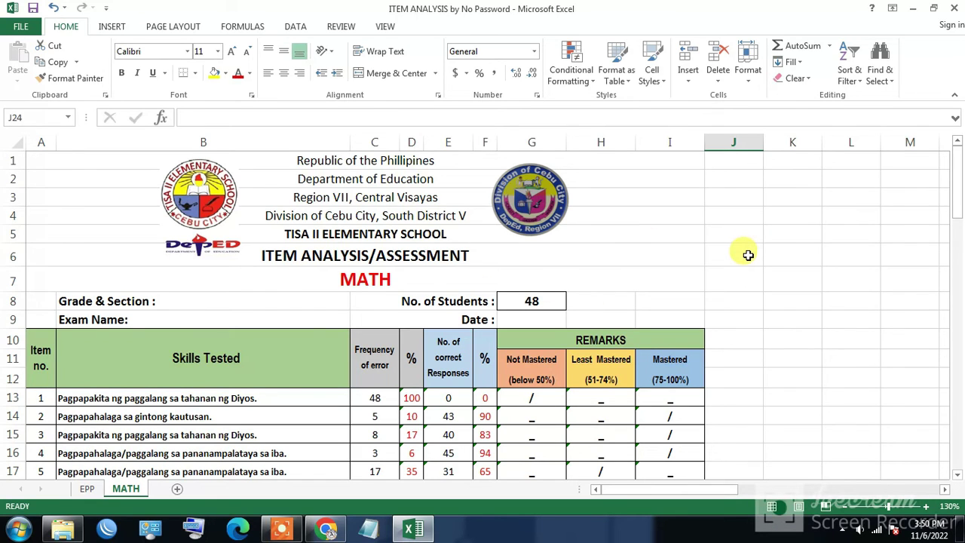
pyautogui.scroll(-2, 745, 255)
pyautogui.scroll(2, 744, 252)
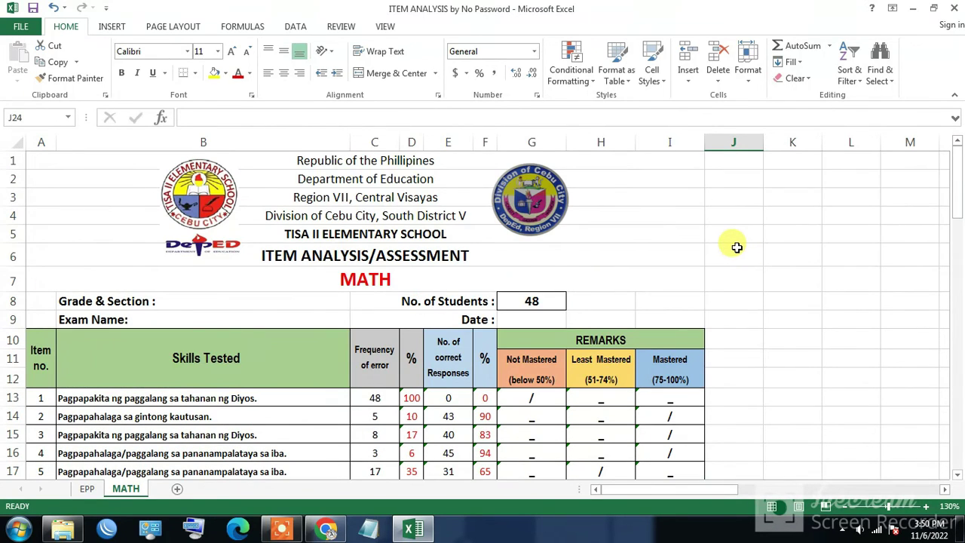